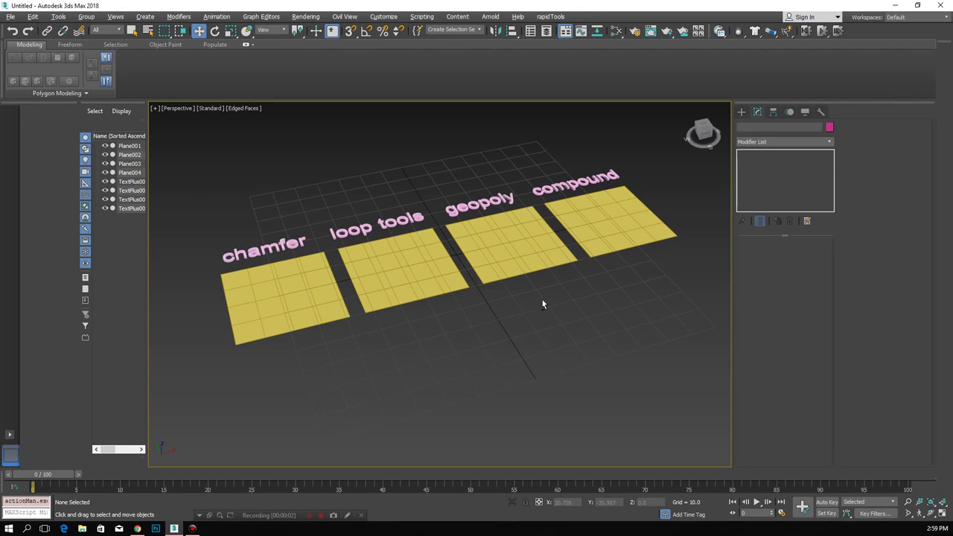
# Select all four labelled planes and convert them to Editable Poly.
pyautogui.moveTo(542, 304)
pyautogui.keyDown('alt'); pyautogui.mouseDown(button='middle')
pyautogui.moveTo(526, 315)
pyautogui.moveTo(528, 340)
pyautogui.moveTo(548, 303)
pyautogui.mouseUp(button='middle'); pyautogui.keyUp('alt')
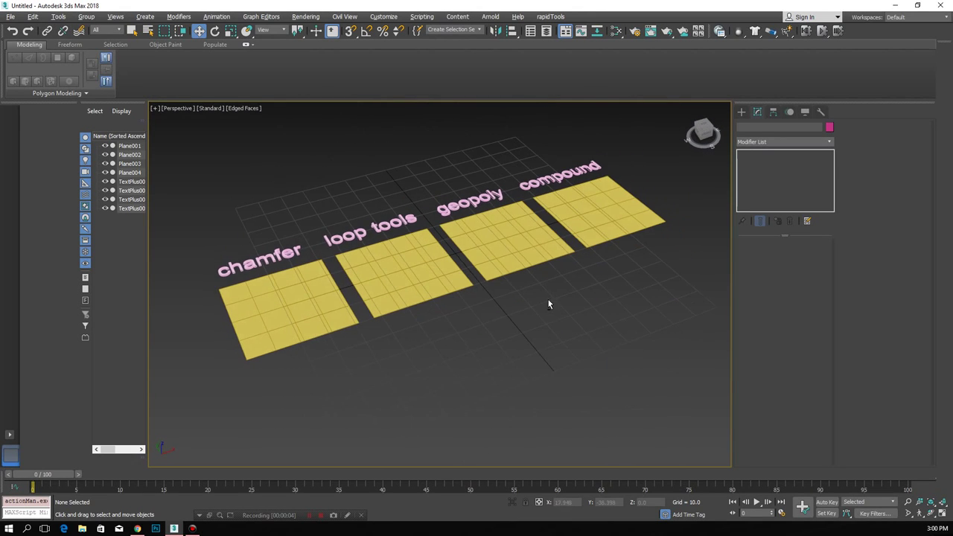
pyautogui.click(323, 319)
pyautogui.press('z')
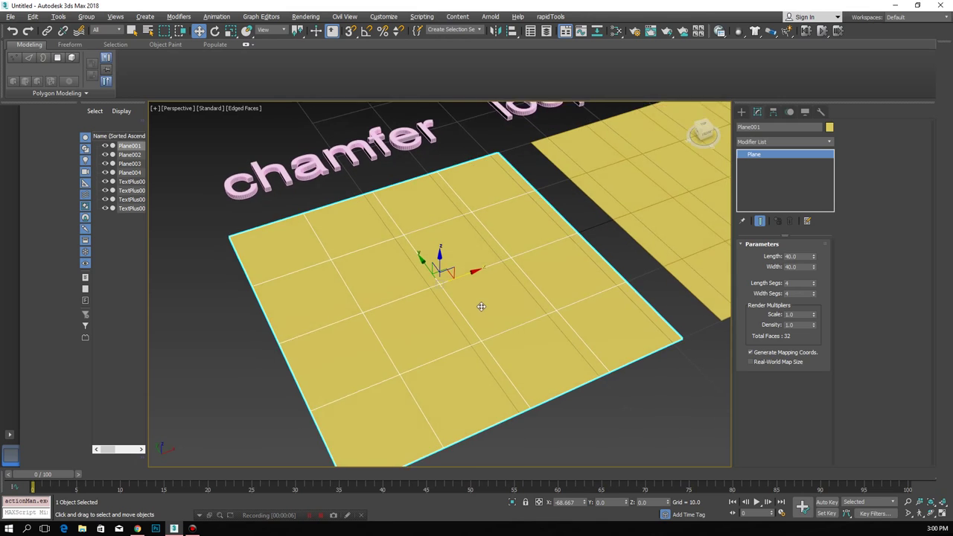
pyautogui.scroll(-2, 481, 306)
pyautogui.scroll(-2, 481, 306)
pyautogui.scroll(-2, 481, 306)
pyautogui.scroll(-2, 410, 309)
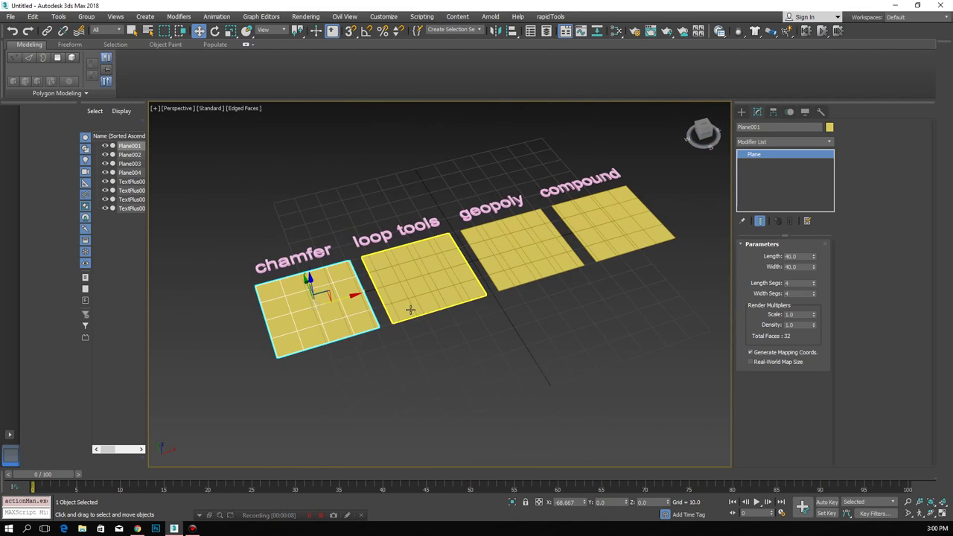
pyautogui.keyDown('alt'); pyautogui.moveTo(410, 309); pyautogui.dragTo(571, 329, button='middle'); pyautogui.keyUp('alt')
pyautogui.moveTo(684, 357); pyautogui.dragTo(288, 331)
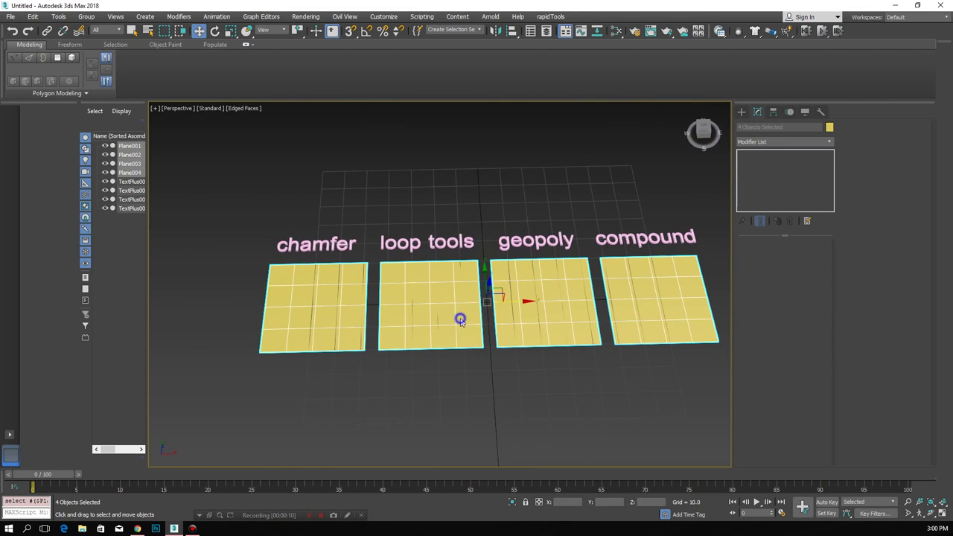
pyautogui.rightClick(468, 417)
pyautogui.click(493, 374)
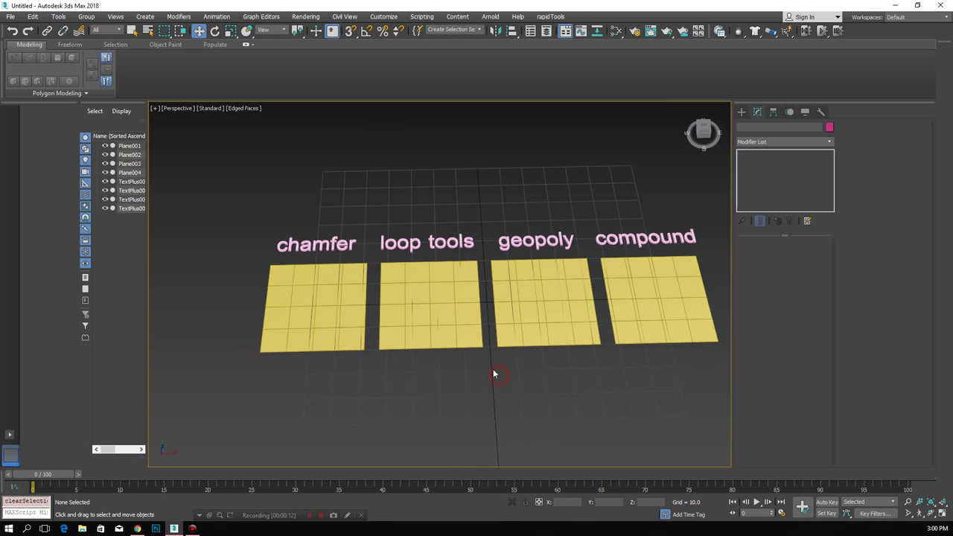
# Hide the home grid and frame the chamfer plane at an angled view.
pyautogui.press('g')
pyautogui.moveTo(457, 367); pyautogui.dragTo(437, 355, button='middle')
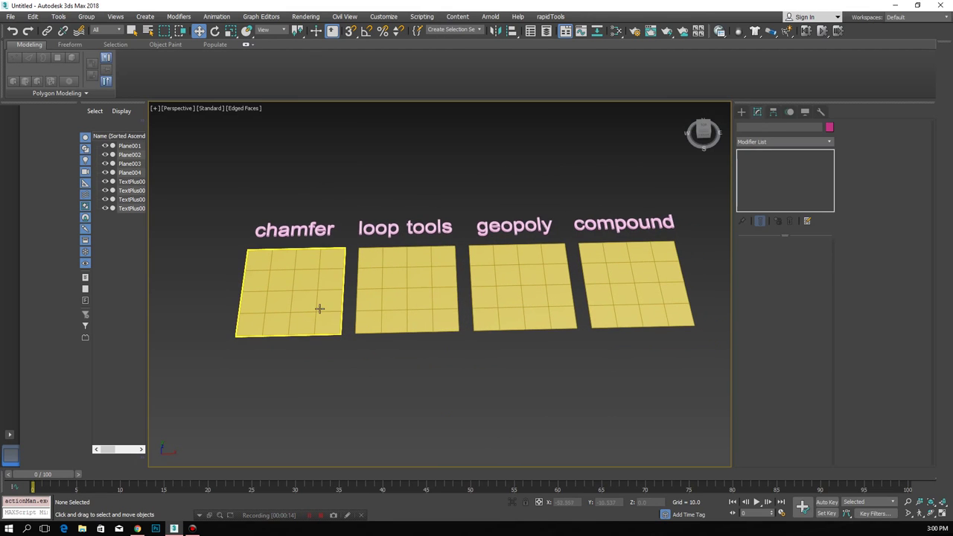
pyautogui.click(320, 308)
pyautogui.press('z')
pyautogui.keyDown('alt'); pyautogui.moveTo(377, 313); pyautogui.dragTo(417, 256, button='middle'); pyautogui.keyUp('alt')
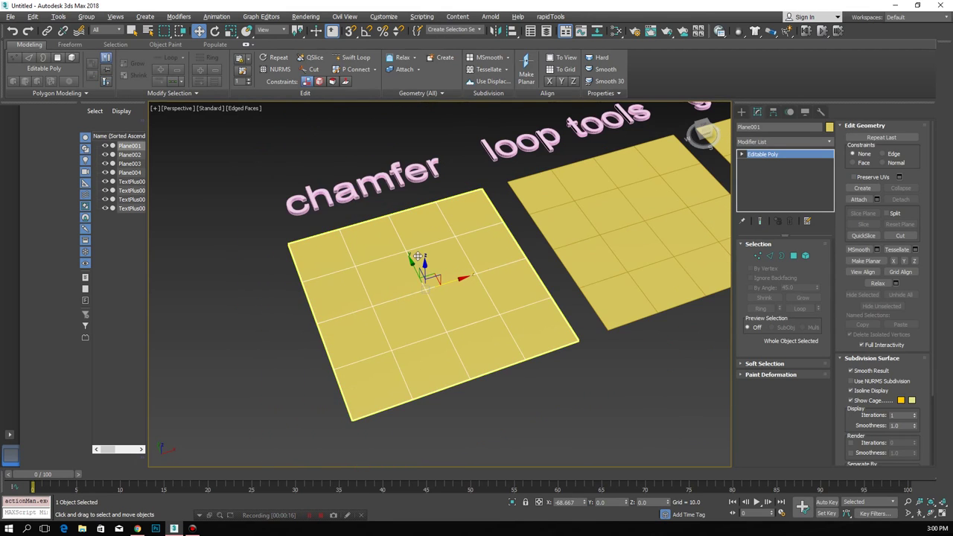
# Reselect the chamfer plane and switch to Vertex sub-object mode.
pyautogui.click(397, 216)
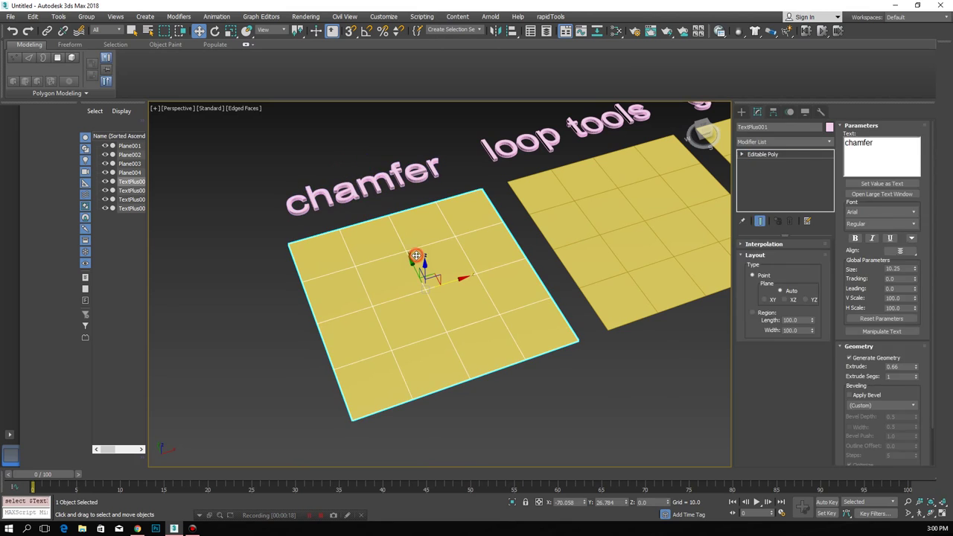
pyautogui.click(416, 255)
pyautogui.click(758, 258)
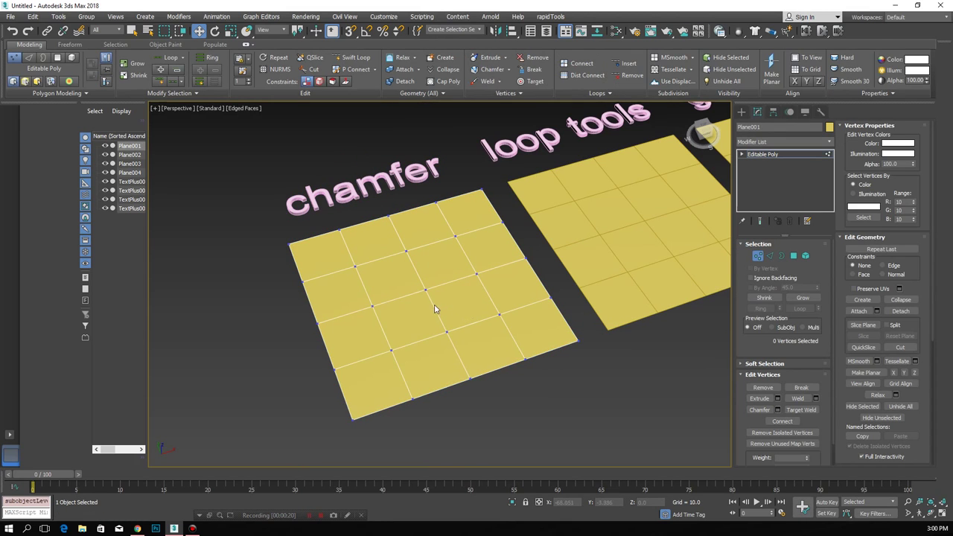
pyautogui.scroll(3, 435, 294)
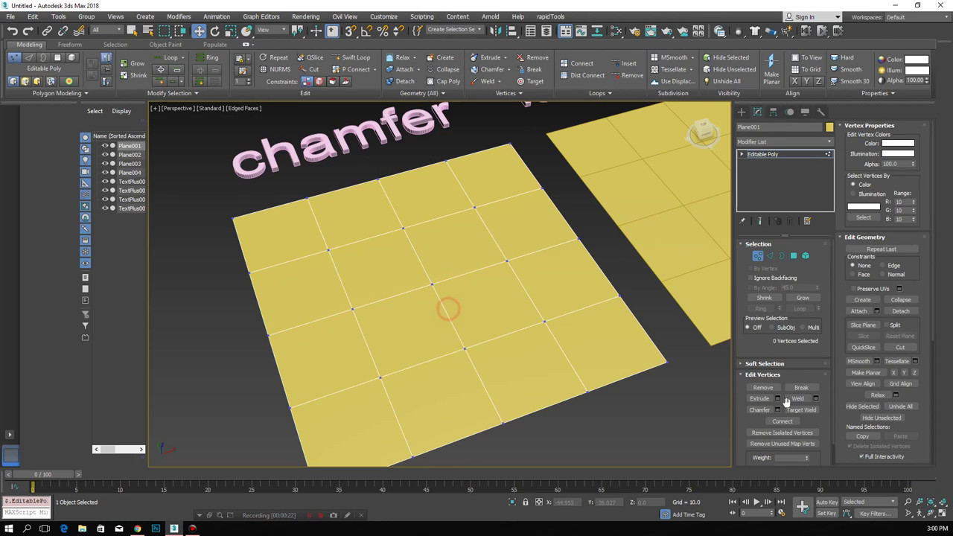
# Cut diagonal edges from the surrounding grid vertices into the centre vertex, then select it.
pyautogui.click(898, 347)
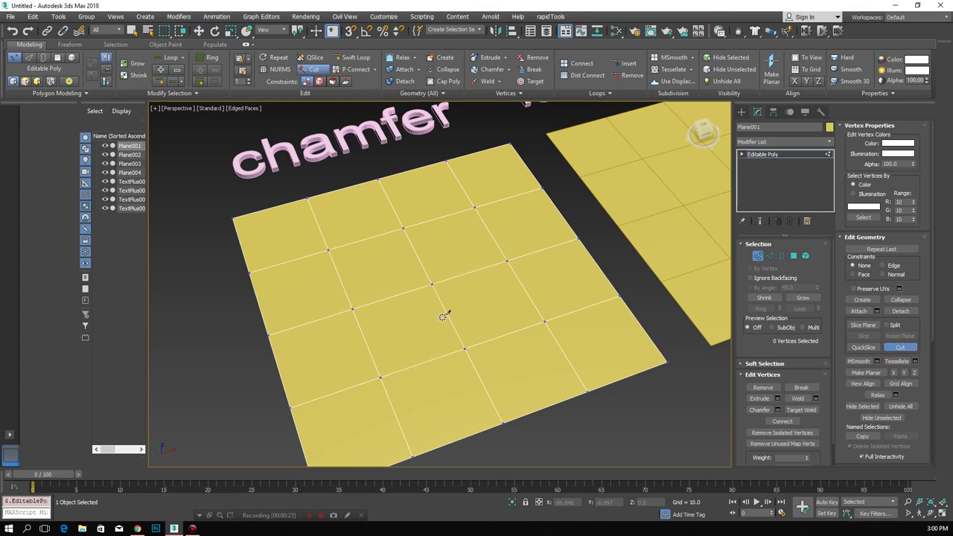
pyautogui.click(328, 249)
pyautogui.click(431, 283)
pyautogui.rightClick(448, 291)
pyautogui.click(473, 208)
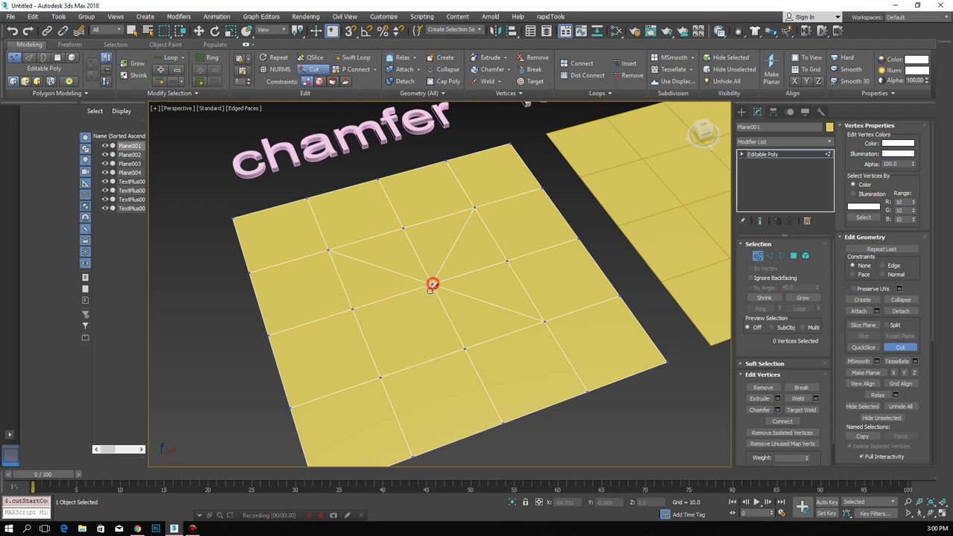
pyautogui.click(432, 284)
pyautogui.click(380, 377)
pyautogui.rightClick(437, 304)
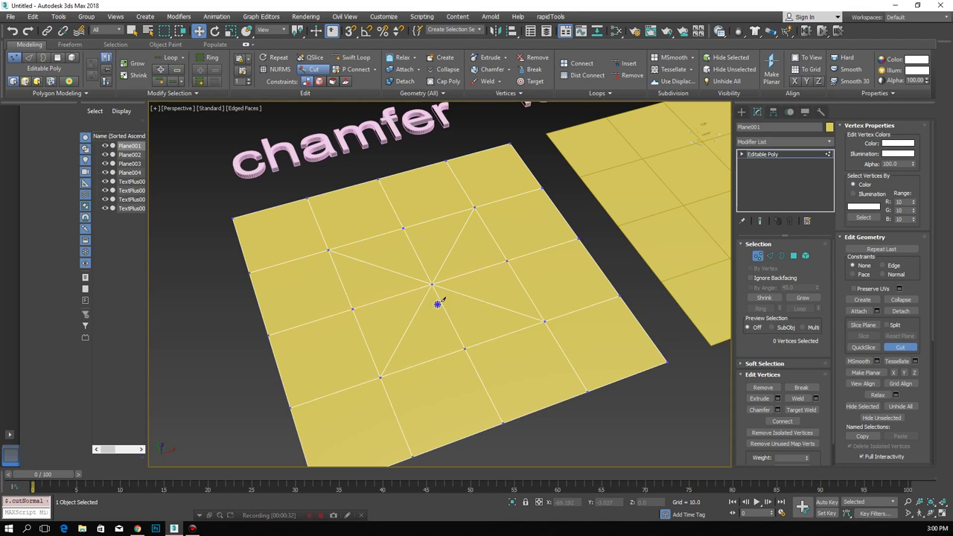
pyautogui.rightClick(437, 304)
pyautogui.click(432, 284)
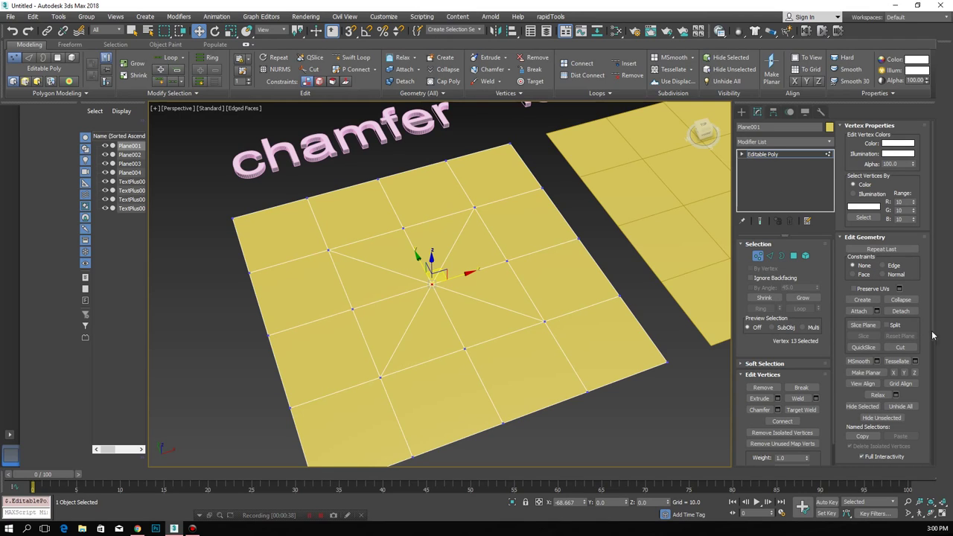
# Chamfer the centre vertex into an octagonal ring.
pyautogui.click(777, 410)
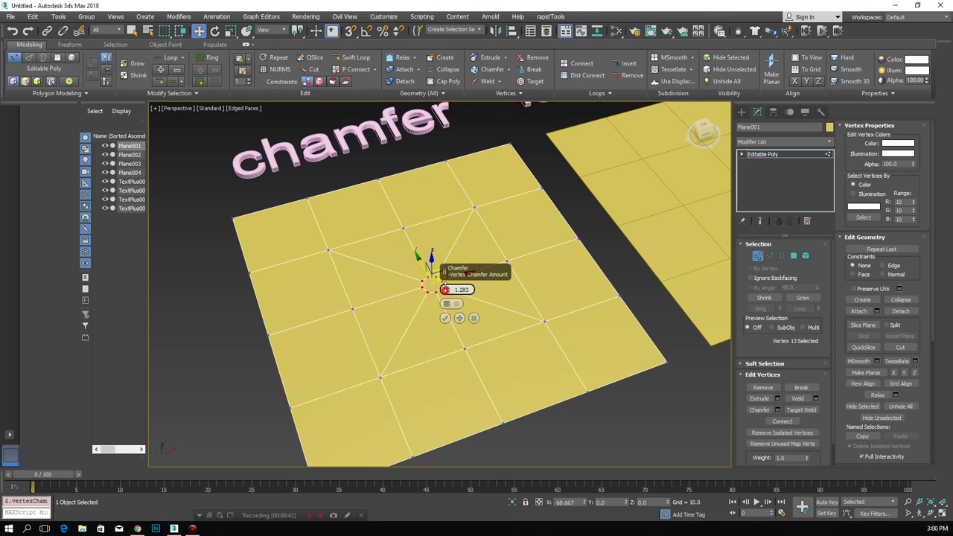
pyautogui.moveTo(447, 289); pyautogui.dragTo(449, 269)
pyautogui.click(444, 318)
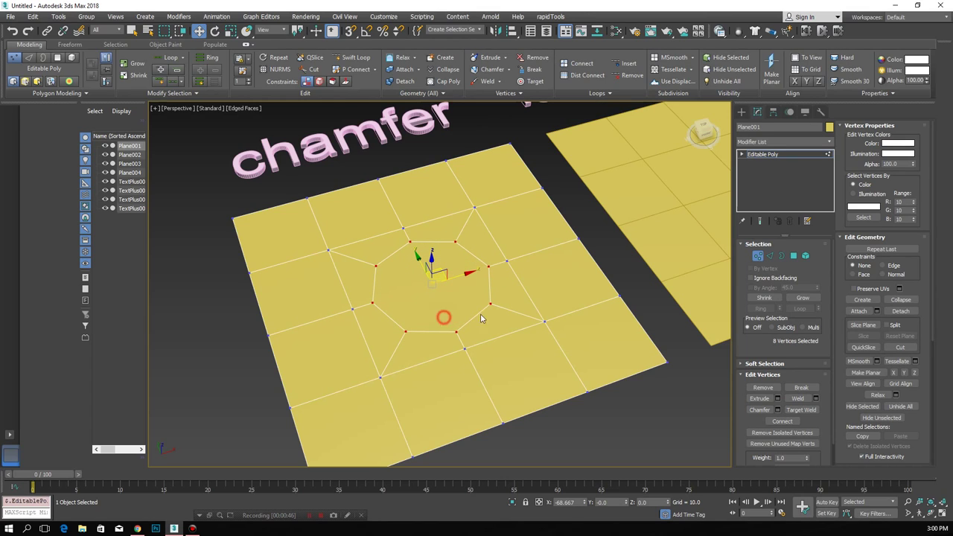
# Inset the central octagon polygon, extrude it downward, and delete it to open a hole.
pyautogui.click(791, 259)
pyautogui.click(431, 287)
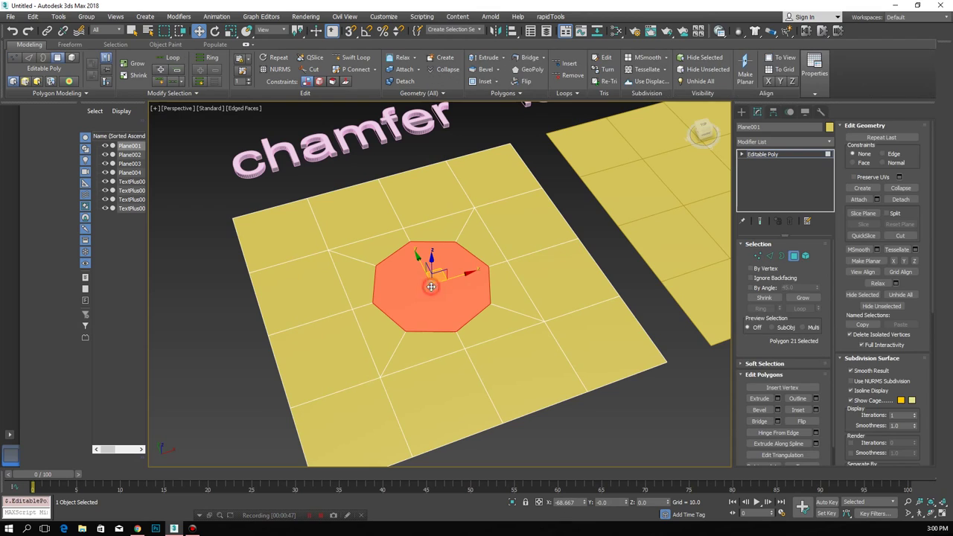
pyautogui.click(815, 409)
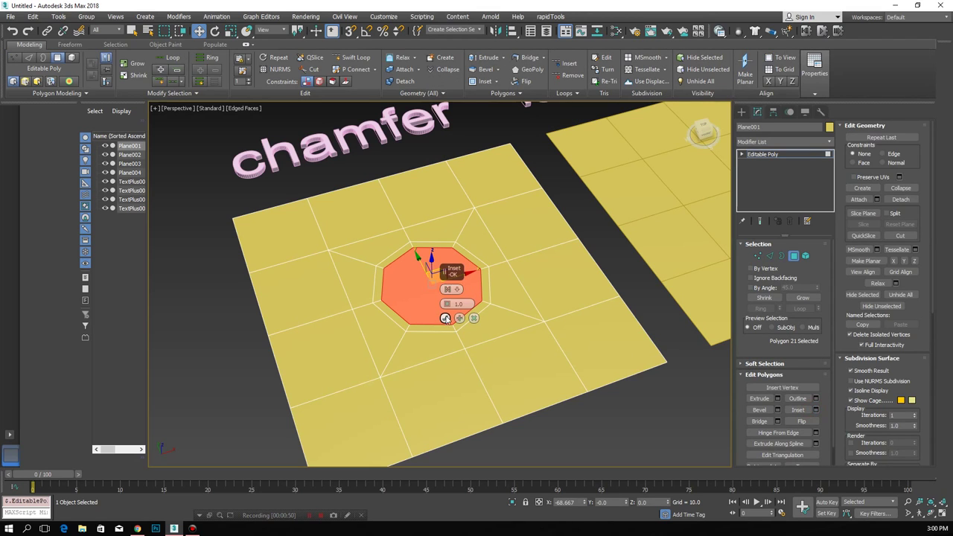
pyautogui.click(444, 317)
pyautogui.moveTo(446, 304); pyautogui.dragTo(448, 313)
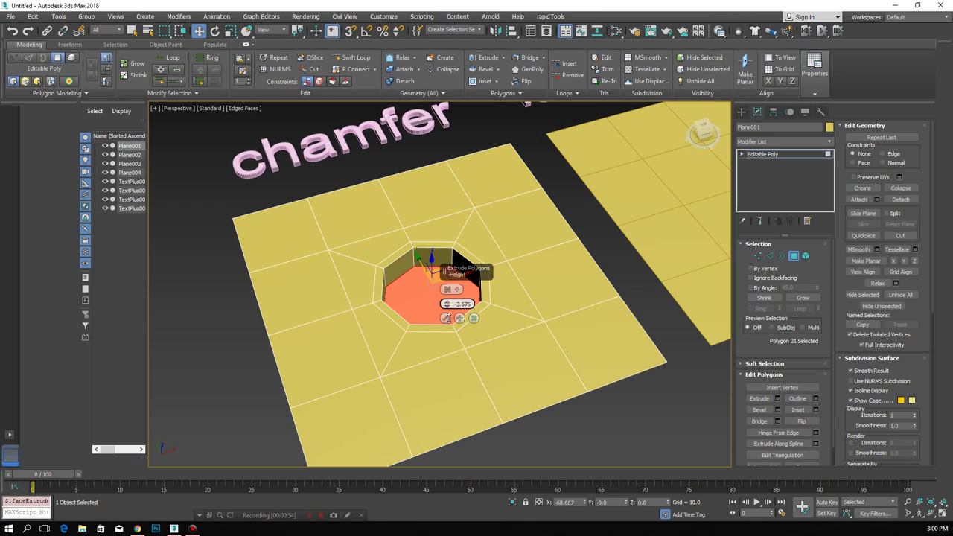
pyautogui.click(445, 318)
pyautogui.moveTo(492, 310); pyautogui.dragTo(480, 309, button='middle')
pyautogui.press('Delete')
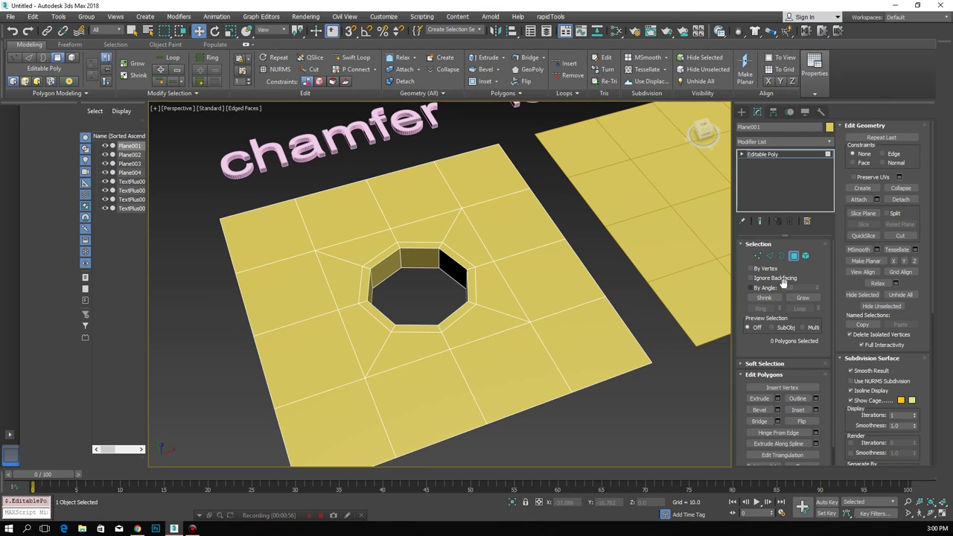
pyautogui.click(793, 255)
# Add a TurboSmooth modifier to the chamfer plane with Iterations set to 2.
pyautogui.click(578, 255)
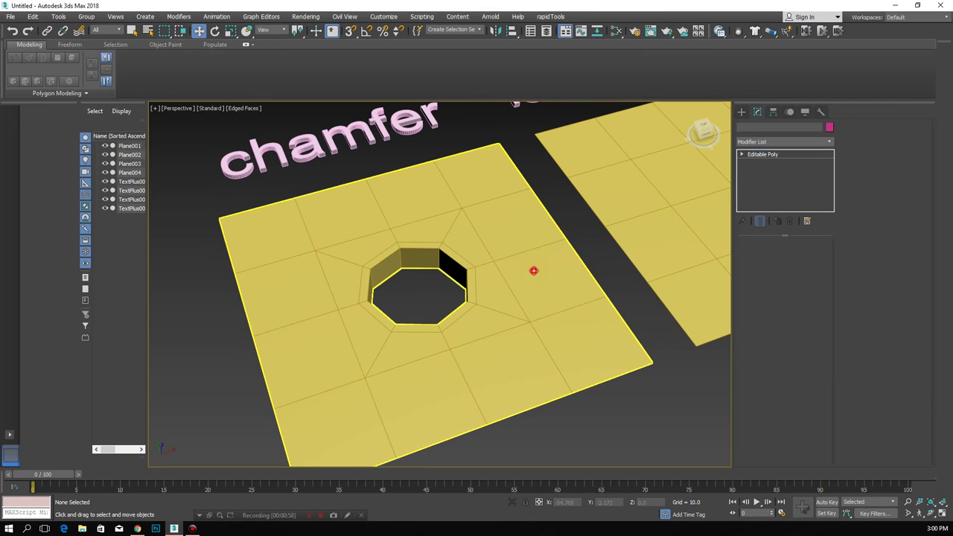
pyautogui.click(534, 271)
pyautogui.click(766, 141)
pyautogui.scroll(-10, 764, 140)
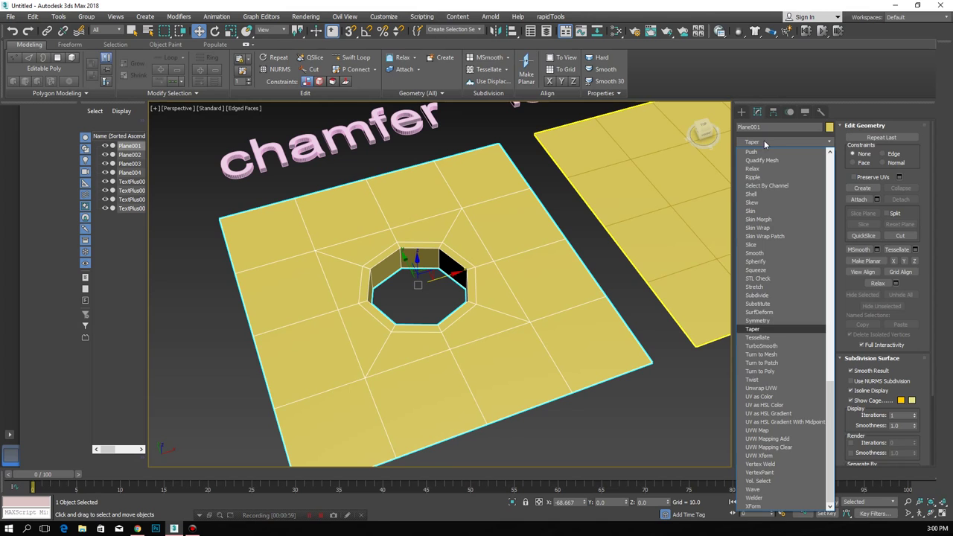
pyautogui.click(767, 346)
pyautogui.click(814, 258)
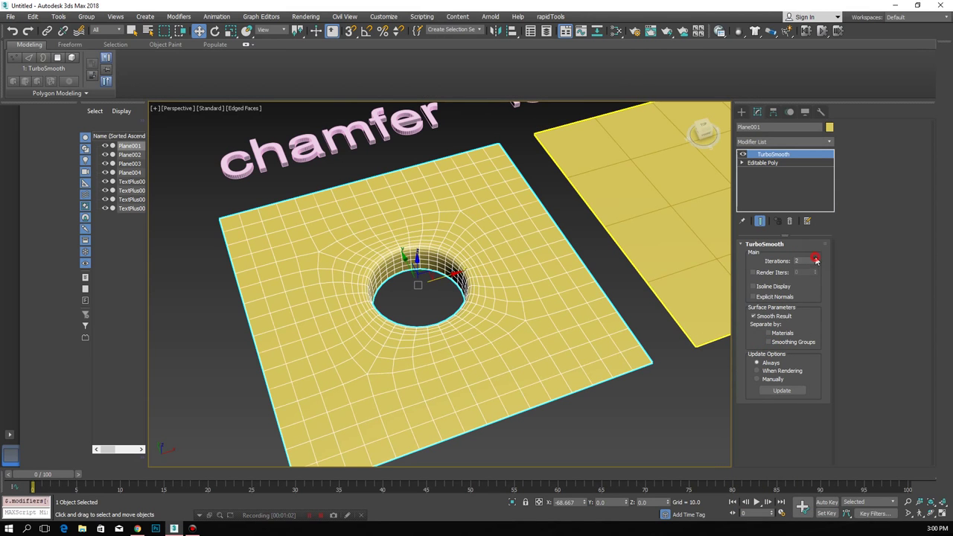
# Turn off Edged Faces with F4 and orbit to inspect the rounded hole.
pyautogui.click(622, 288)
pyautogui.press('F4')
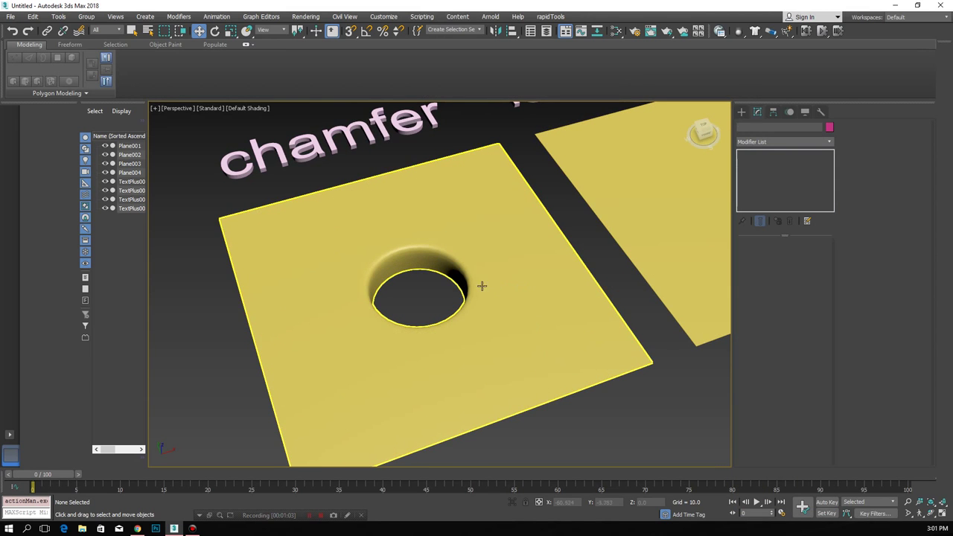
pyautogui.moveTo(482, 286)
pyautogui.keyDown('alt'); pyautogui.mouseDown(button='middle')
pyautogui.moveTo(451, 328)
pyautogui.moveTo(477, 276)
pyautogui.mouseUp(button='middle'); pyautogui.keyUp('alt')
pyautogui.click(476, 277)
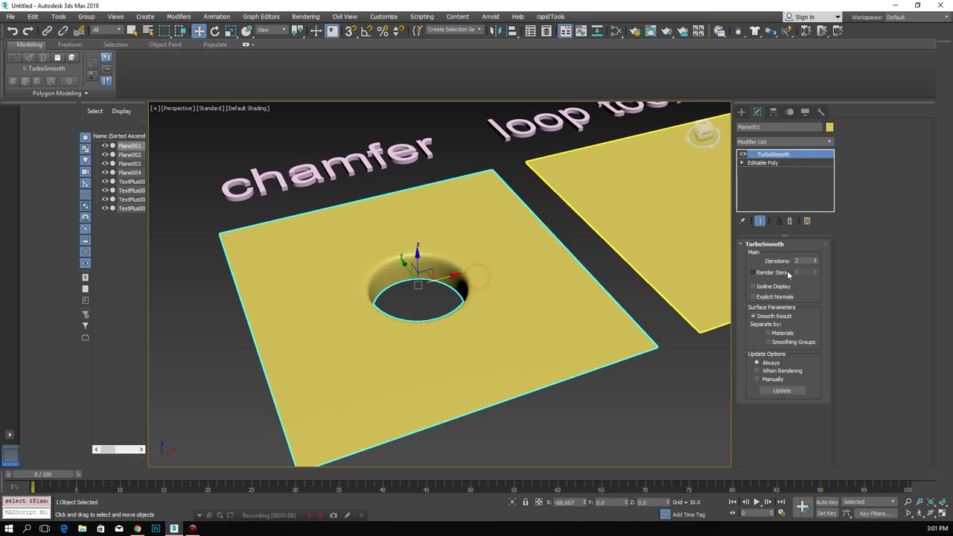
pyautogui.keyDown('alt'); pyautogui.moveTo(715, 291); pyautogui.dragTo(511, 308, button='middle'); pyautogui.keyUp('alt')
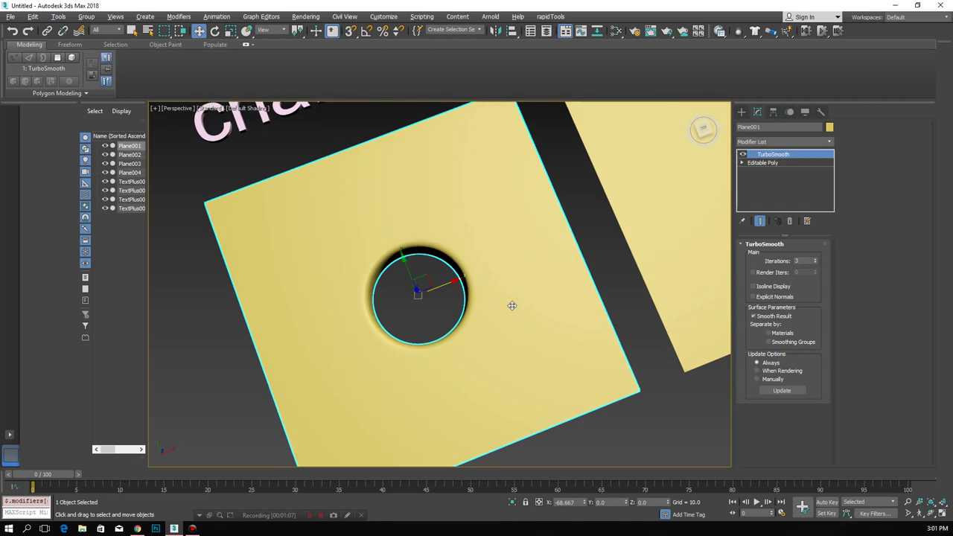
pyautogui.click(580, 255)
pyautogui.moveTo(581, 256)
pyautogui.keyDown('alt'); pyautogui.mouseDown(button='middle')
pyautogui.moveTo(594, 251)
pyautogui.moveTo(588, 270)
pyautogui.moveTo(483, 251)
pyautogui.mouseUp(button='middle'); pyautogui.keyUp('alt')
# Select Plane002 under the loop tools label and frame it with edged faces shown.
pyautogui.click(488, 257)
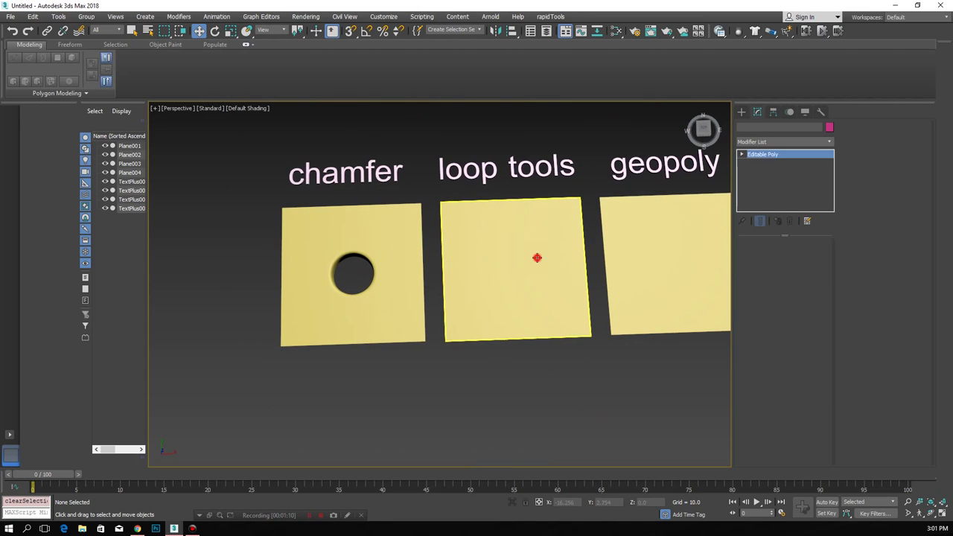
pyautogui.press('z')
pyautogui.press('F4')
pyautogui.scroll(-4, 337, 285)
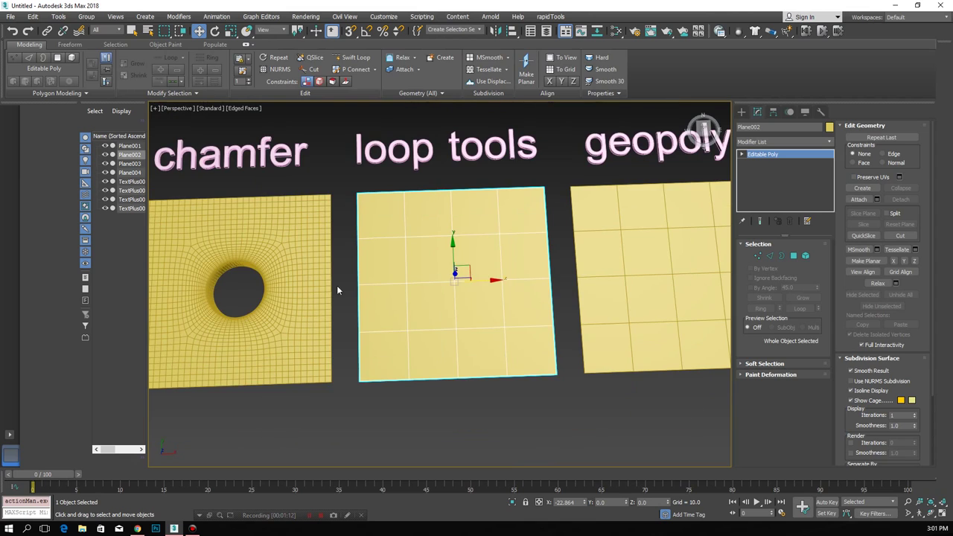
pyautogui.click(292, 285)
pyautogui.click(474, 287)
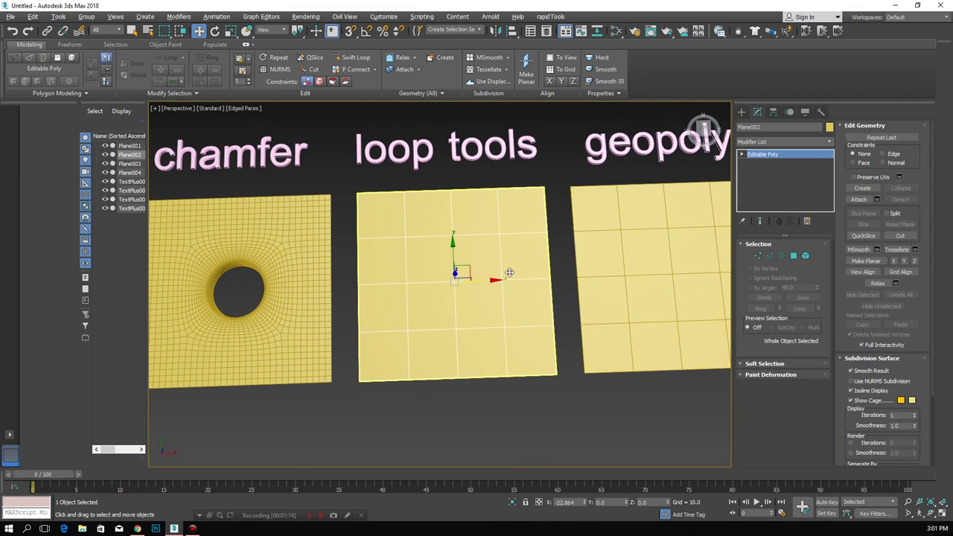
pyautogui.keyDown('alt'); pyautogui.moveTo(474, 287); pyautogui.dragTo(624, 295, button='middle'); pyautogui.keyUp('alt')
pyautogui.press('z')
pyautogui.click(757, 256)
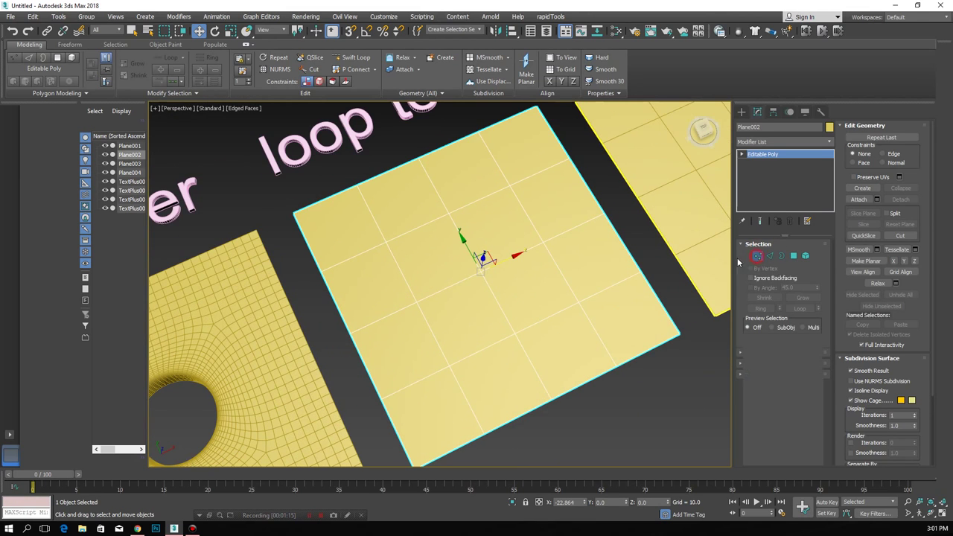
pyautogui.keyDown('alt'); pyautogui.moveTo(404, 240); pyautogui.dragTo(412, 197, button='middle'); pyautogui.keyUp('alt')
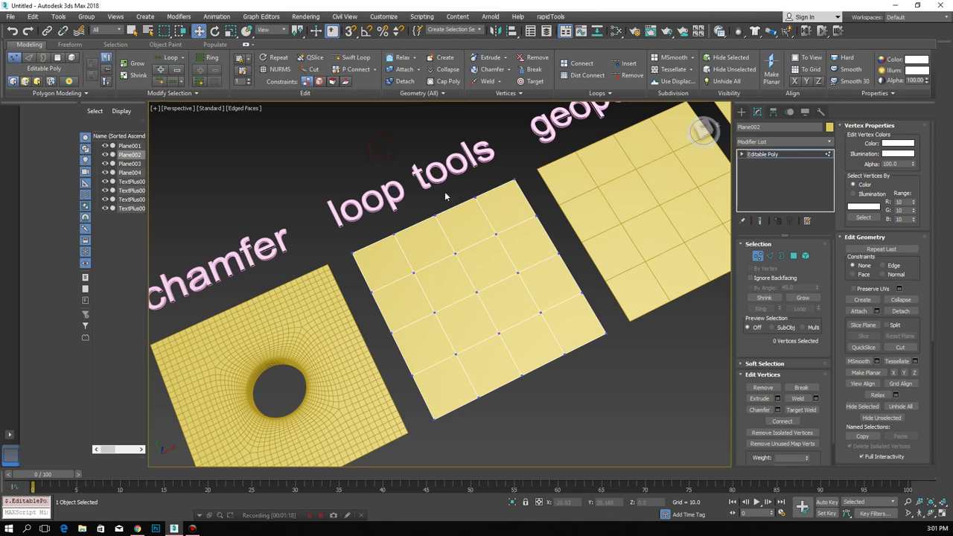
pyautogui.click(756, 256)
pyautogui.keyDown('alt'); pyautogui.moveTo(476, 298); pyautogui.dragTo(521, 283, button='middle'); pyautogui.keyUp('alt')
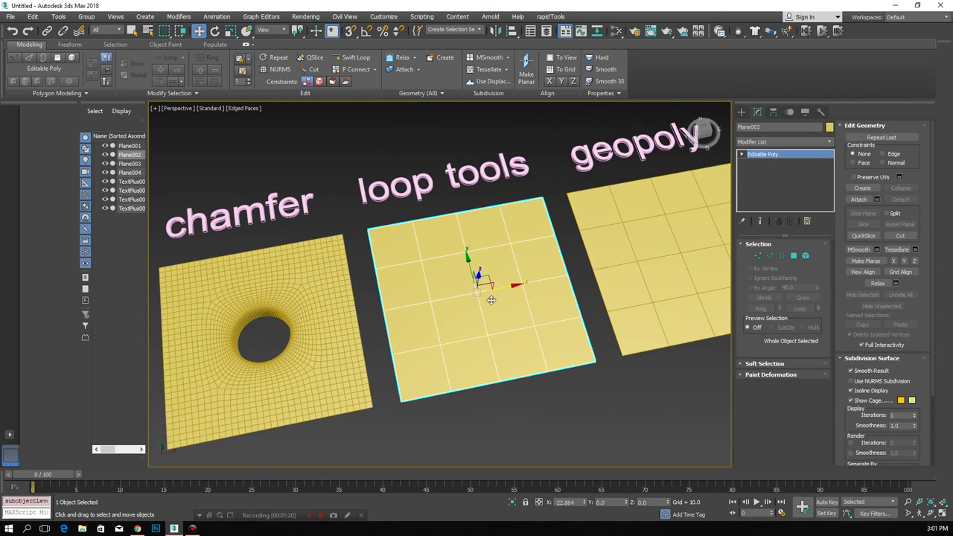
# In Polygon mode, select the central 2x2 block of faces.
pyautogui.click(791, 256)
pyautogui.click(442, 282)
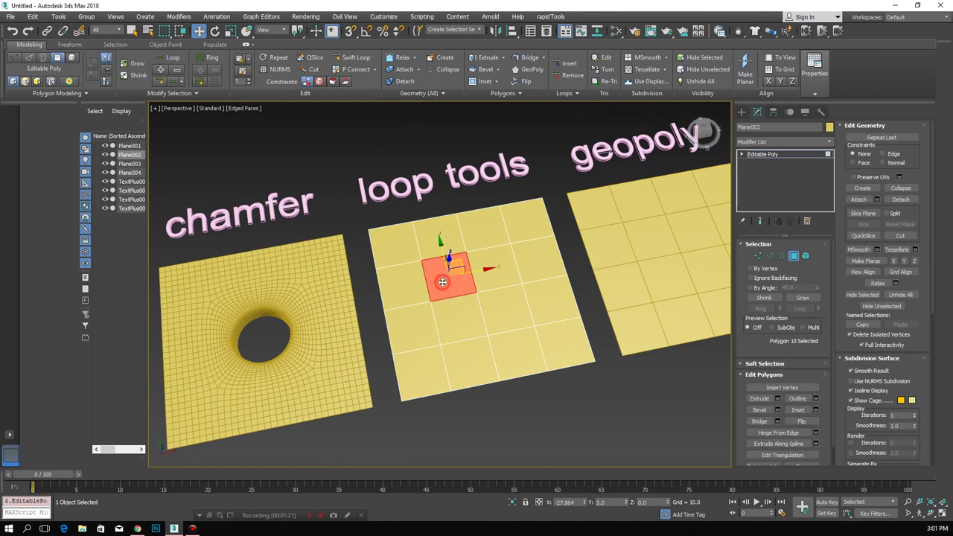
pyautogui.keyDown('ctrl'); pyautogui.click(495, 277); pyautogui.keyUp('ctrl')
pyautogui.keyDown('ctrl'); pyautogui.click(495, 314); pyautogui.keyUp('ctrl')
pyautogui.keyDown('ctrl'); pyautogui.click(457, 311); pyautogui.keyUp('ctrl')
pyautogui.scroll(3, 457, 309)
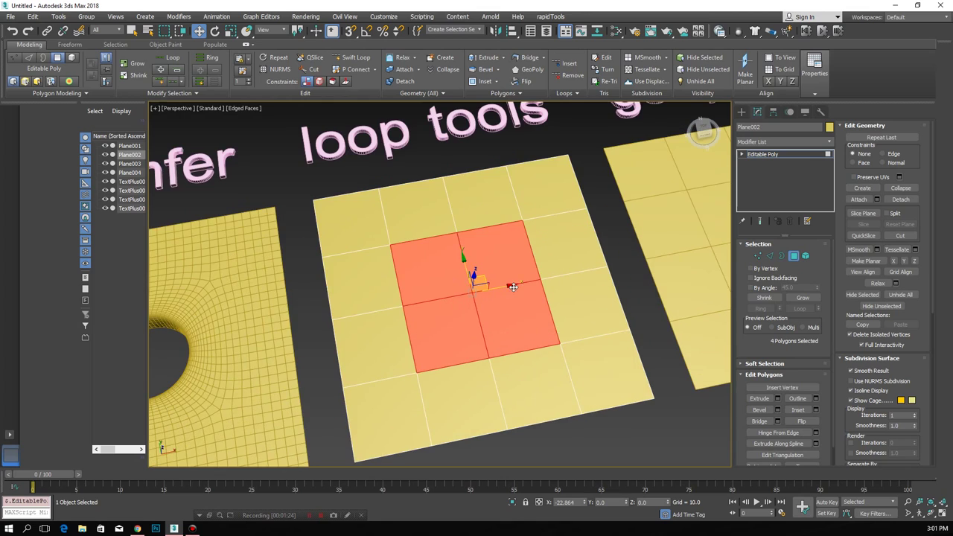
pyautogui.scroll(1, 608, 326)
# Inset the four faces by about 1.424 and delete them to leave a square hole.
pyautogui.click(815, 409)
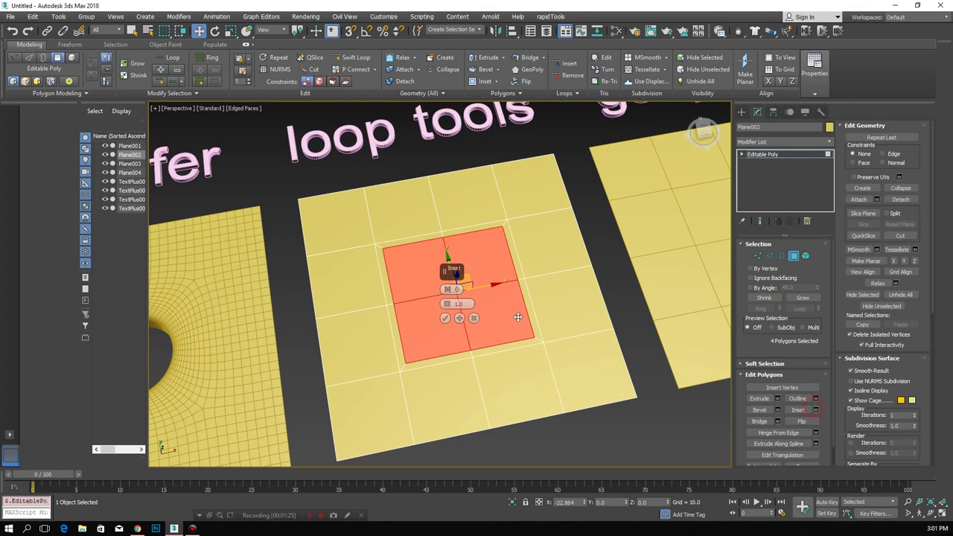
pyautogui.moveTo(447, 304); pyautogui.dragTo(447, 300)
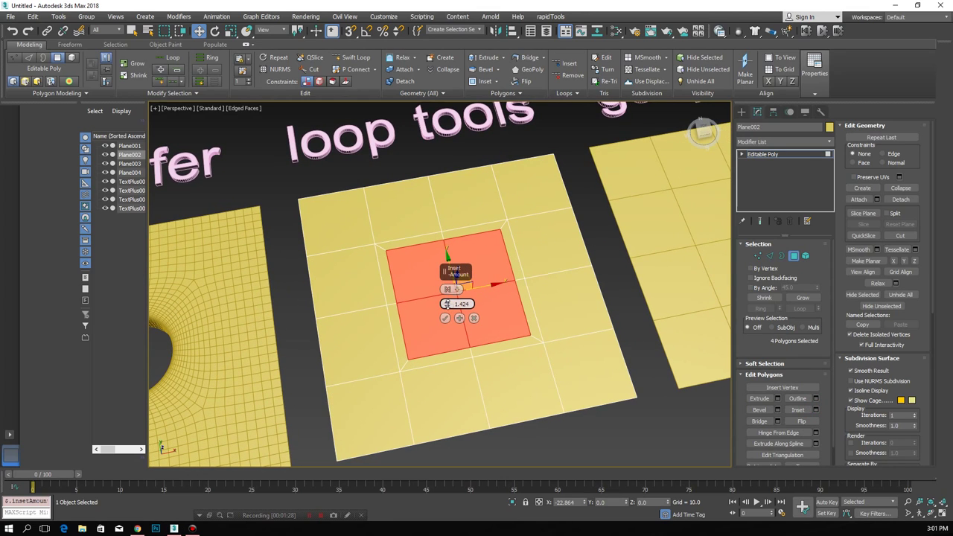
pyautogui.click(445, 318)
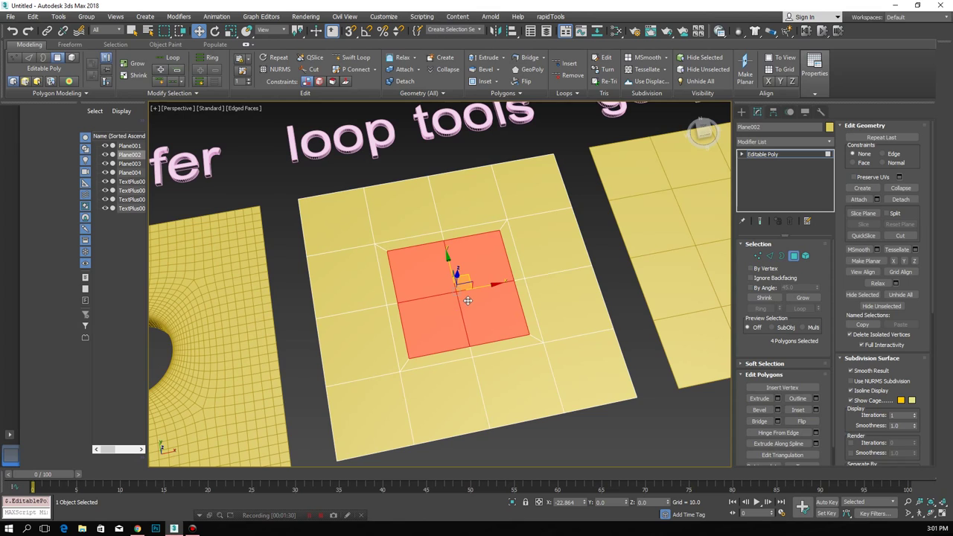
pyautogui.moveTo(477, 297); pyautogui.dragTo(470, 289, button='middle')
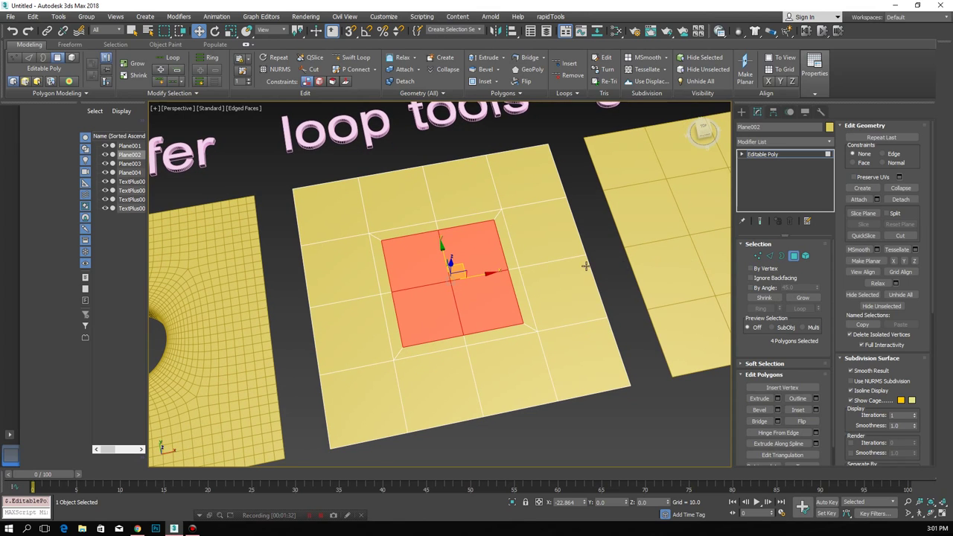
pyautogui.press('Delete')
pyautogui.moveTo(483, 270); pyautogui.dragTo(464, 267, button='middle')
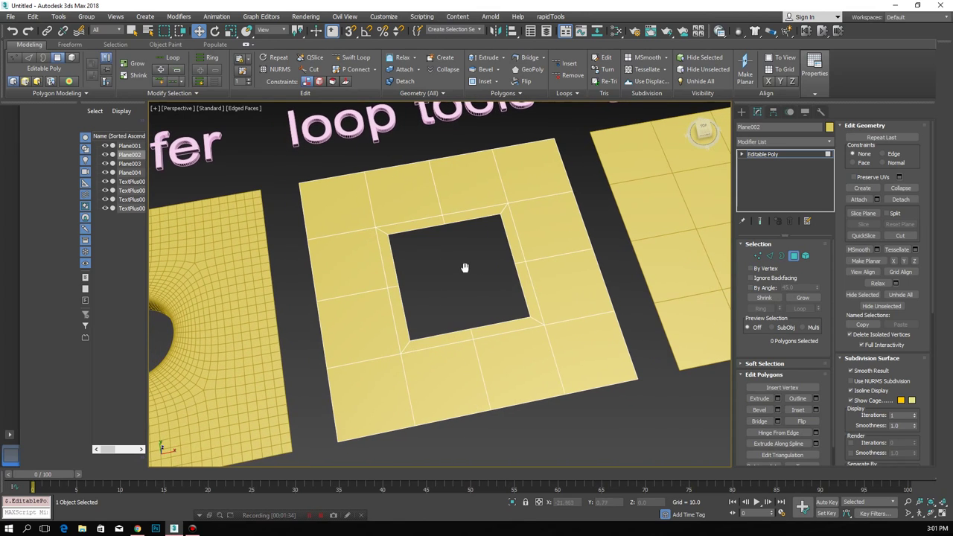
# Select the square hole's border, carry it into Edge mode, and expand the Loops panel.
pyautogui.click(774, 257)
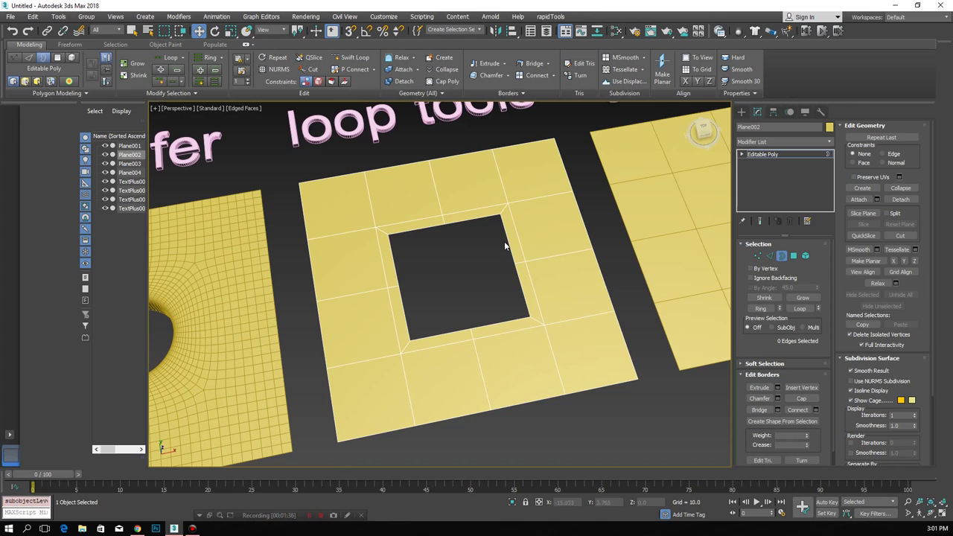
pyautogui.click(504, 241)
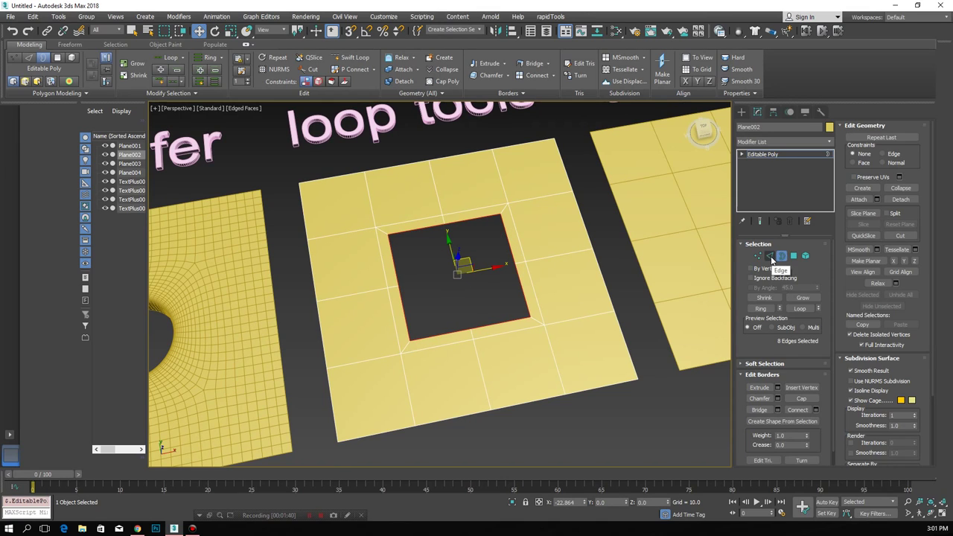
pyautogui.click(769, 256)
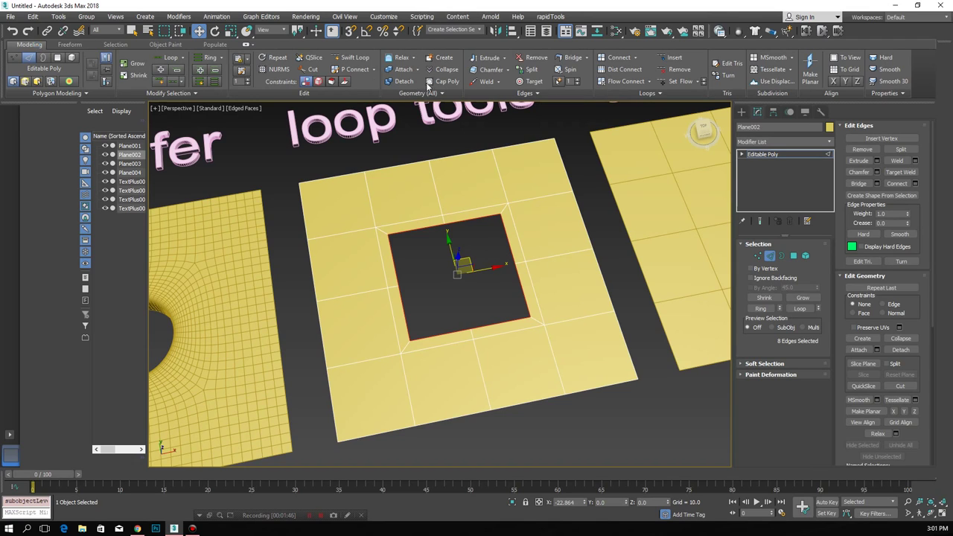
pyautogui.click(649, 94)
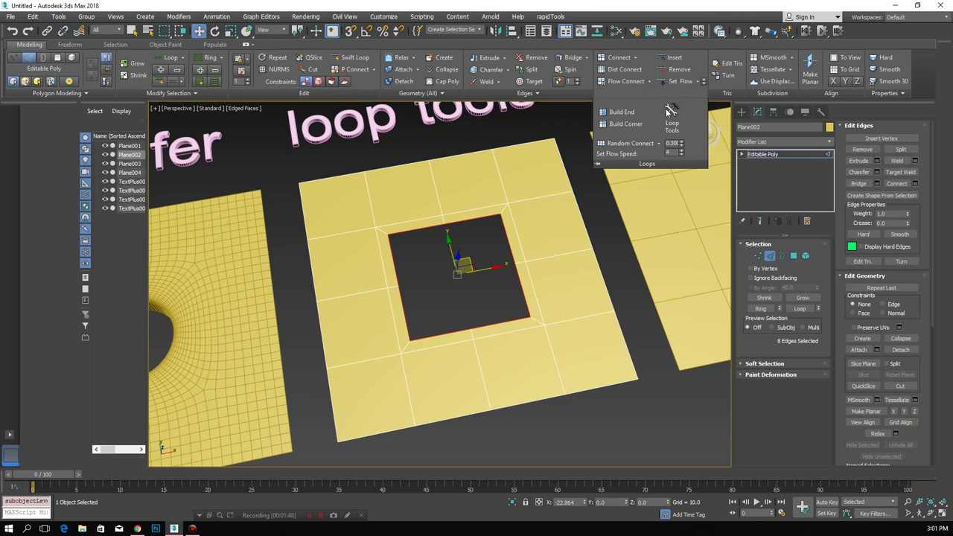
# Round the hole's edge loop with Loop Tools Circle, then scale it smaller.
pyautogui.click(672, 118)
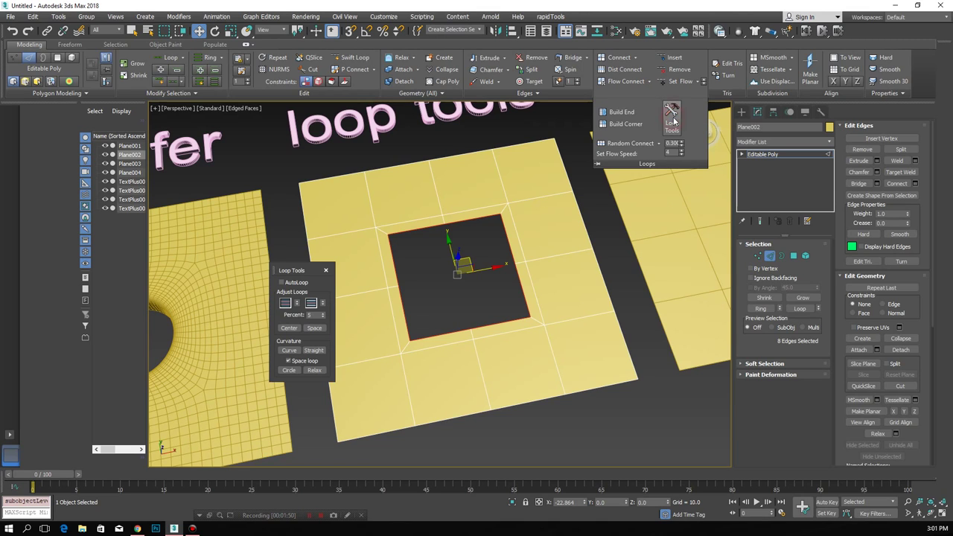
pyautogui.moveTo(298, 273); pyautogui.dragTo(279, 258)
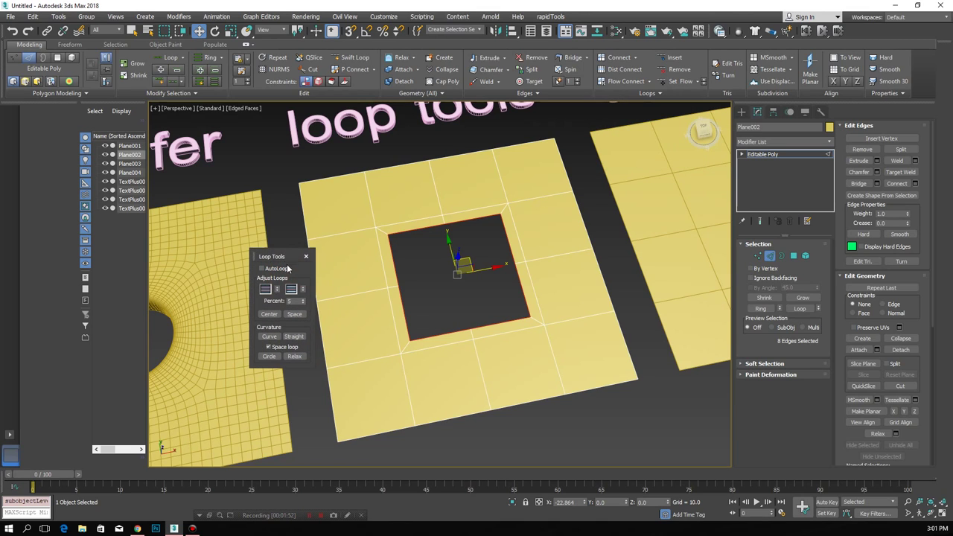
pyautogui.moveTo(445, 273); pyautogui.dragTo(427, 271, button='middle')
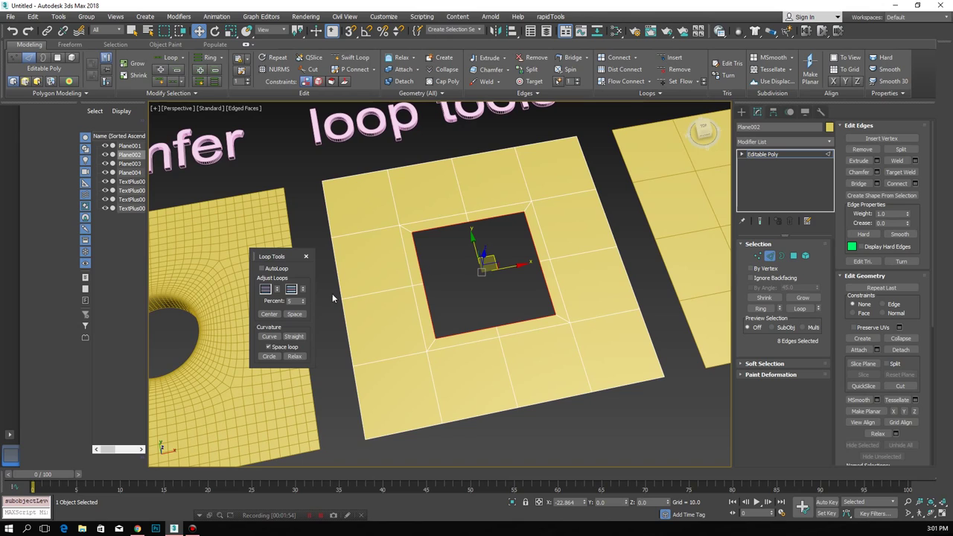
pyautogui.click(270, 356)
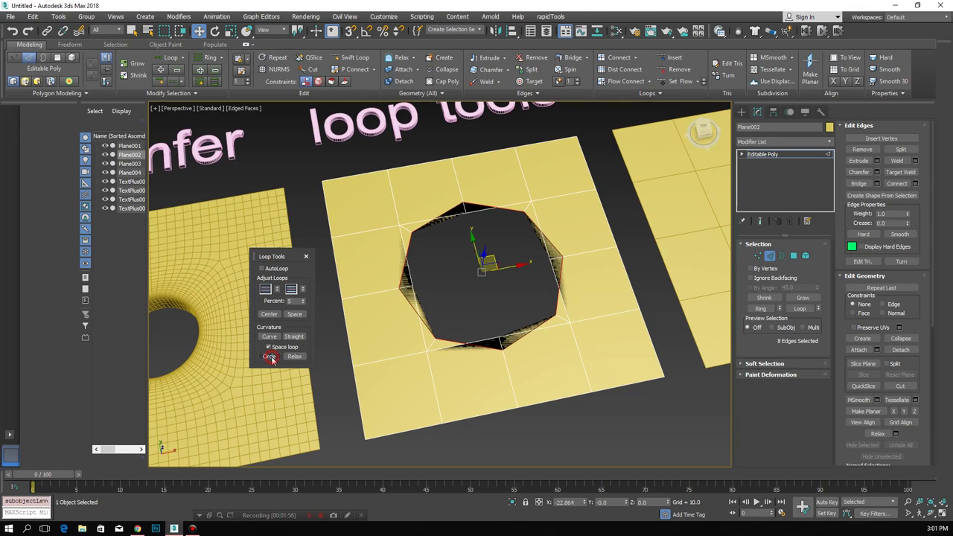
pyautogui.click(231, 30)
pyautogui.moveTo(480, 274); pyautogui.dragTo(478, 288)
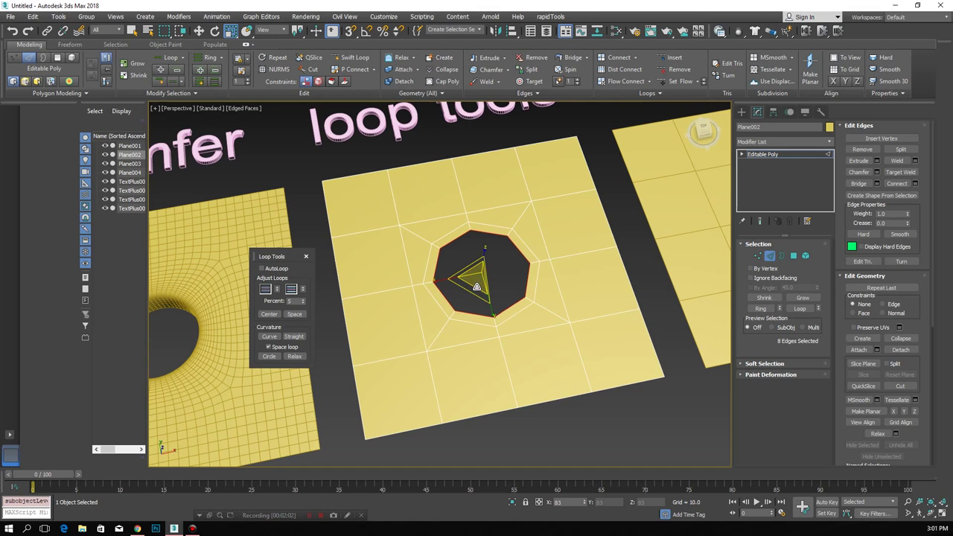
# Shift-move the hole's edge loop downward to extrude walls.
pyautogui.press('w')
pyautogui.keyDown('alt'); pyautogui.moveTo(479, 287); pyautogui.dragTo(484, 239, button='middle'); pyautogui.keyUp('alt')
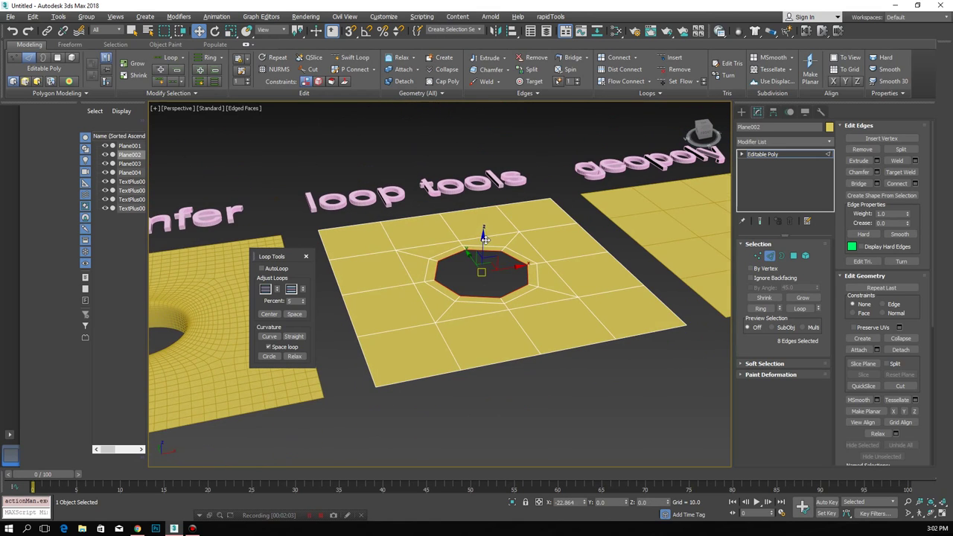
pyautogui.keyDown('shift'); pyautogui.moveTo(483, 239); pyautogui.dragTo(484, 272); pyautogui.keyUp('shift')
pyautogui.keyDown('alt'); pyautogui.moveTo(483, 272); pyautogui.dragTo(503, 288, button='middle'); pyautogui.keyUp('alt')
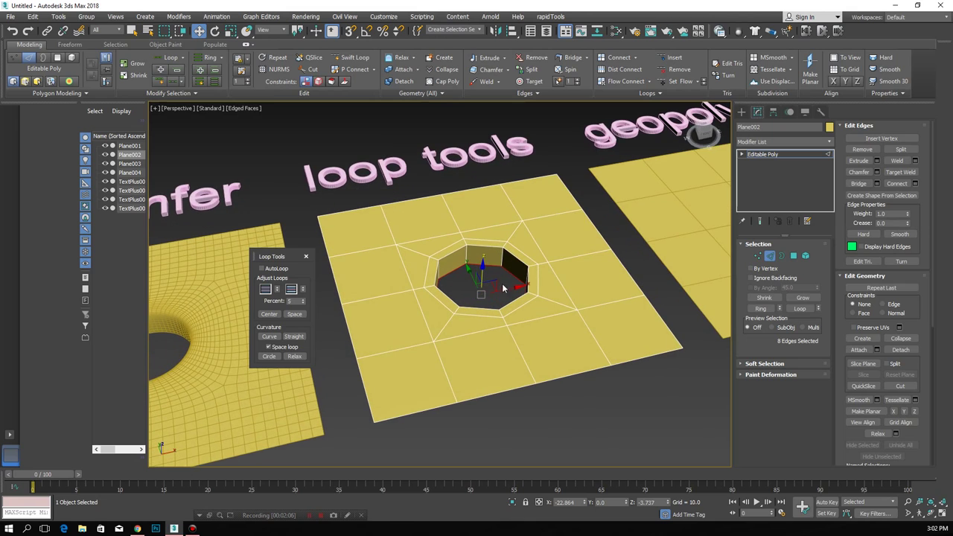
# Add TurboSmooth to Plane002 with Iterations set to 3 and hide edged faces.
pyautogui.click(769, 255)
pyautogui.click(587, 328)
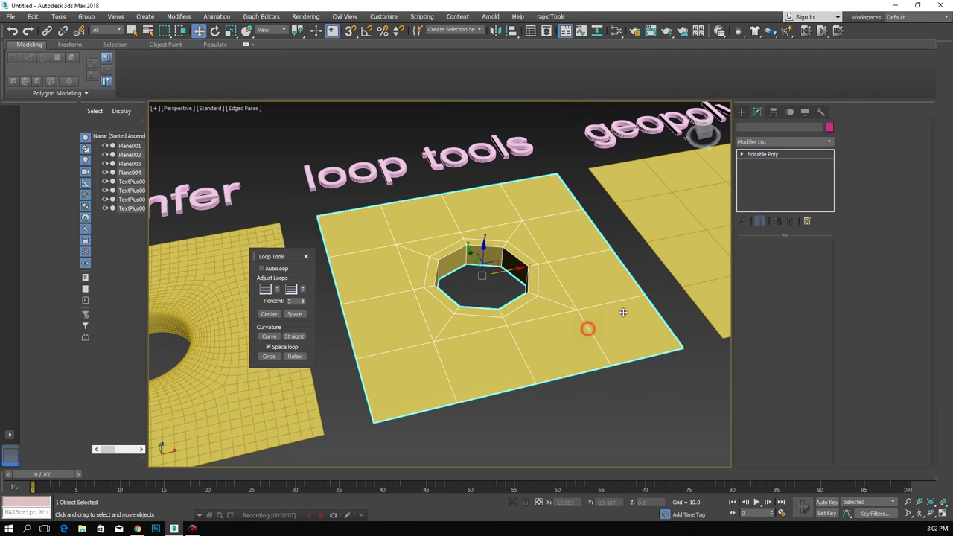
pyautogui.click(766, 143)
pyautogui.press('t')
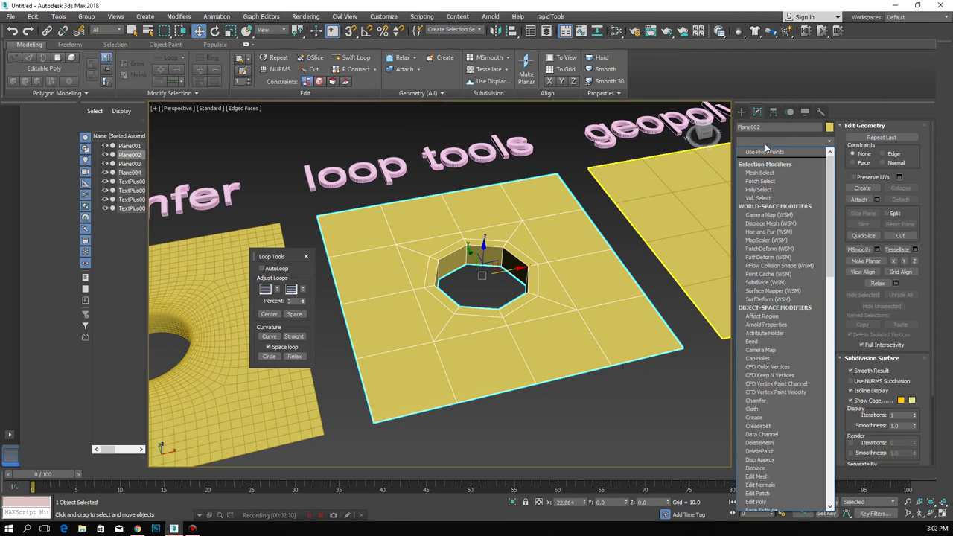
pyautogui.click(765, 347)
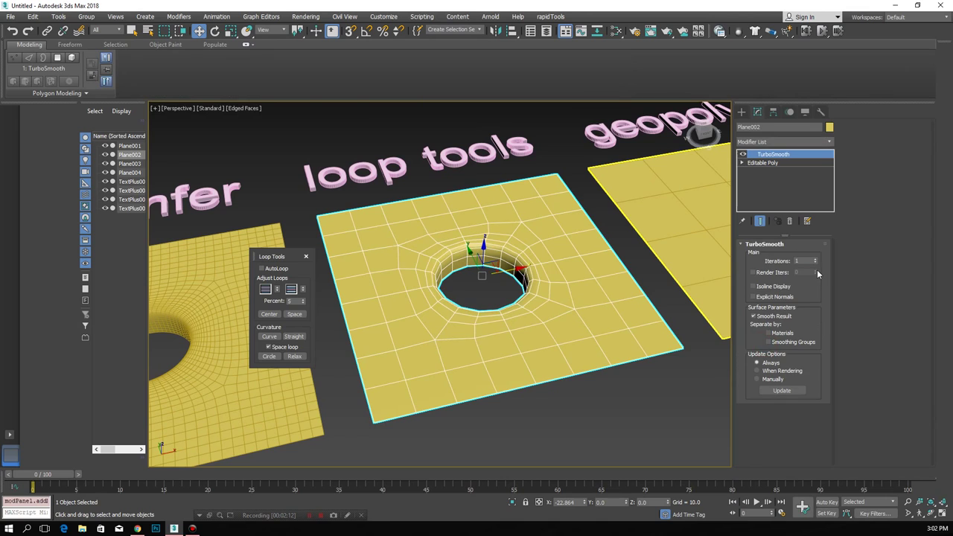
pyautogui.click(815, 259)
pyautogui.click(814, 259)
pyautogui.moveTo(548, 318); pyautogui.dragTo(521, 319, button='middle')
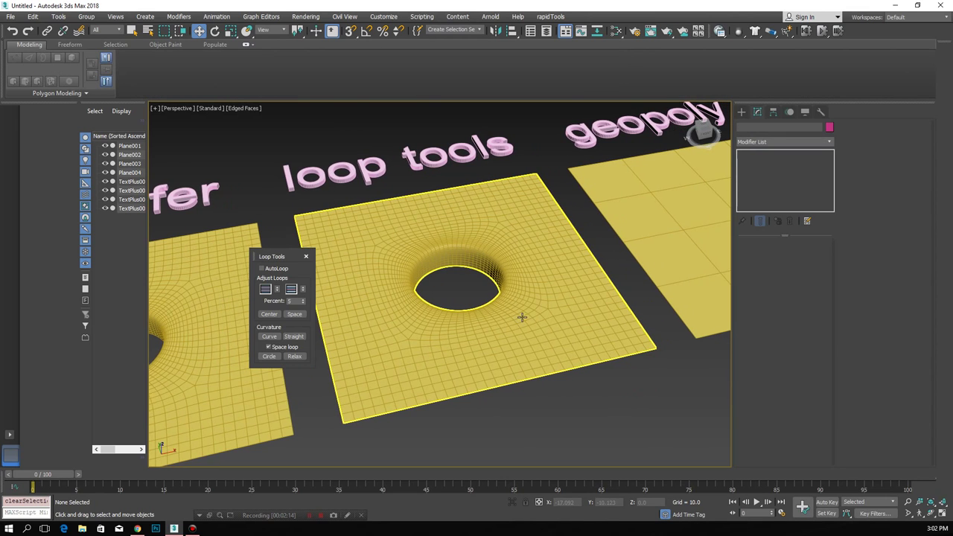
pyautogui.press('F4')
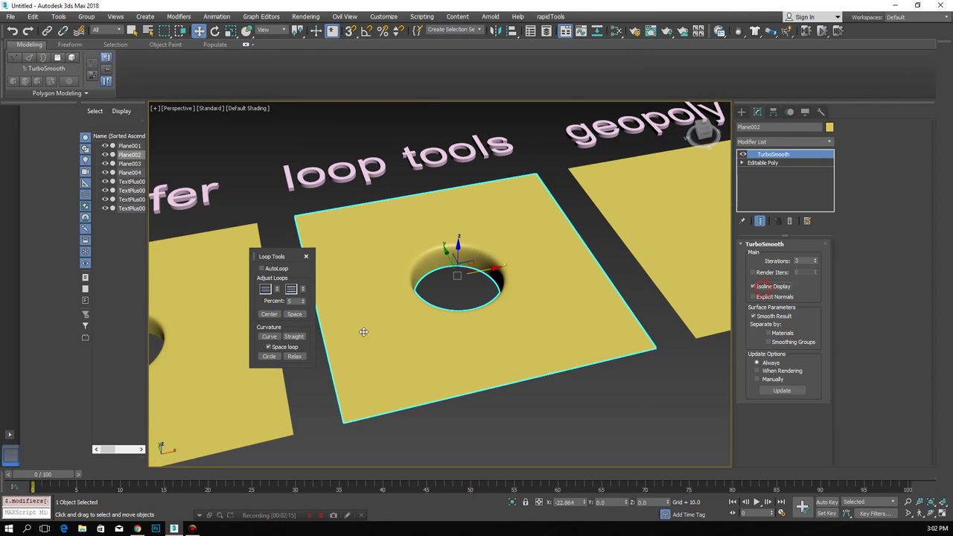
pyautogui.click(181, 395)
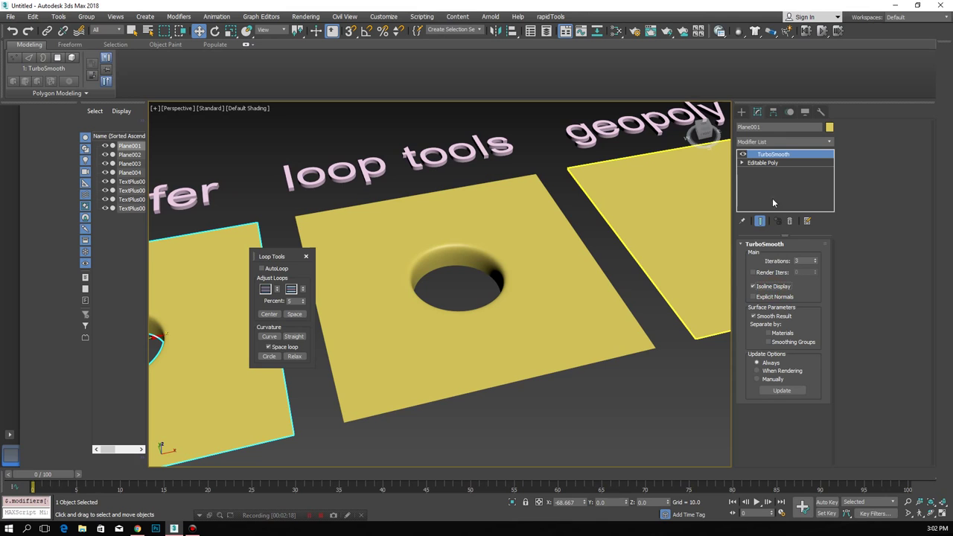
# Restore edged-face display and select Plane003 under the geopoly label, centred in view.
pyautogui.moveTo(493, 304)
pyautogui.mouseDown(button='middle')
pyautogui.moveTo(472, 301)
pyautogui.moveTo(479, 313)
pyautogui.moveTo(546, 280)
pyautogui.moveTo(576, 280)
pyautogui.moveTo(570, 307)
pyautogui.moveTo(478, 291)
pyautogui.mouseUp(button='middle')
pyautogui.press('F4')
pyautogui.click(617, 377)
pyautogui.click(556, 291)
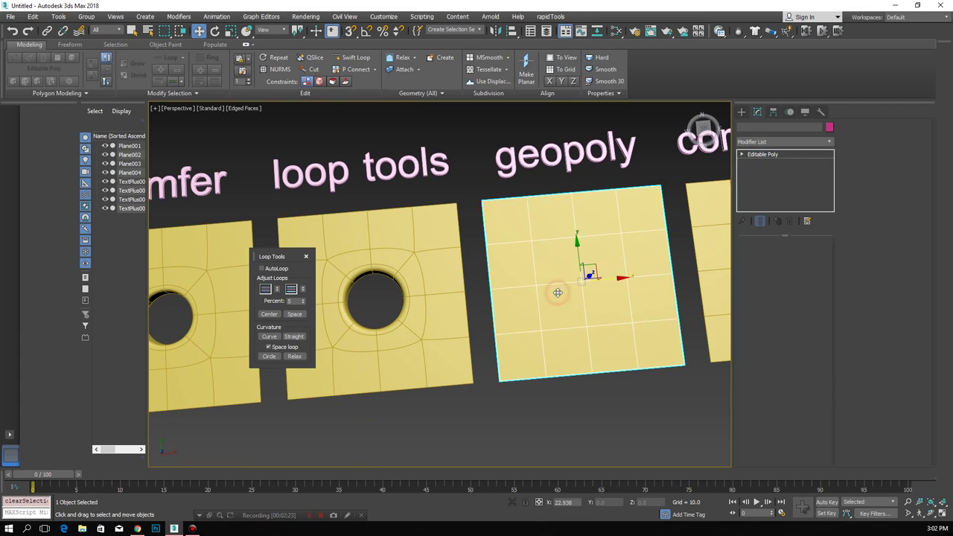
pyautogui.moveTo(557, 294)
pyautogui.mouseDown(button='middle')
pyautogui.moveTo(477, 280)
pyautogui.moveTo(483, 253)
pyautogui.moveTo(476, 267)
pyautogui.mouseUp(button='middle')
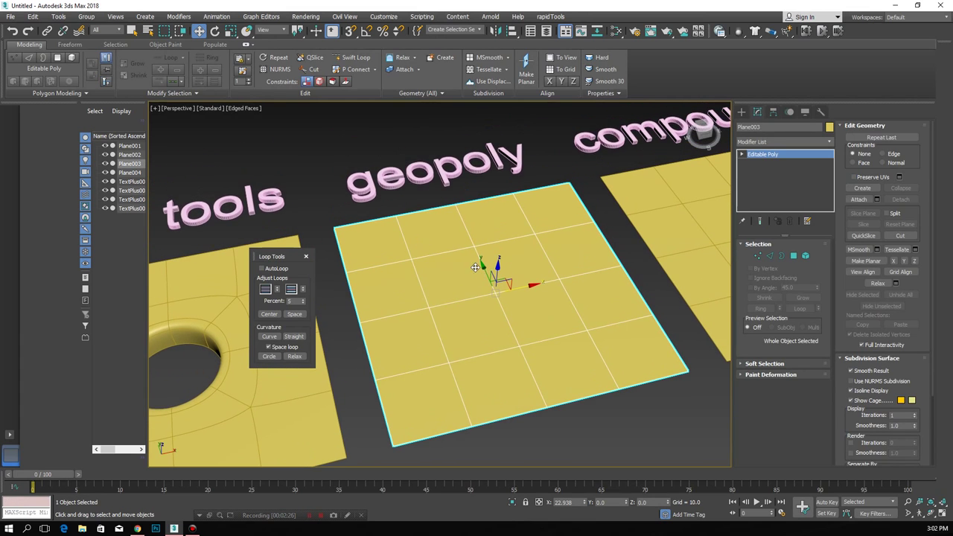
pyautogui.click(445, 188)
pyautogui.click(507, 250)
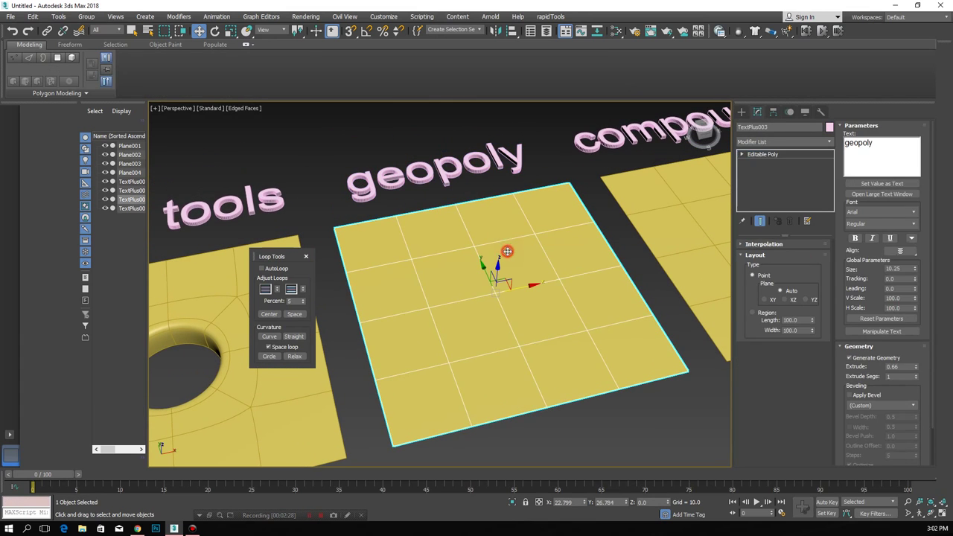
# Close the Loop Tools panel and select Plane003's central 2x2 polygons.
pyautogui.click(305, 257)
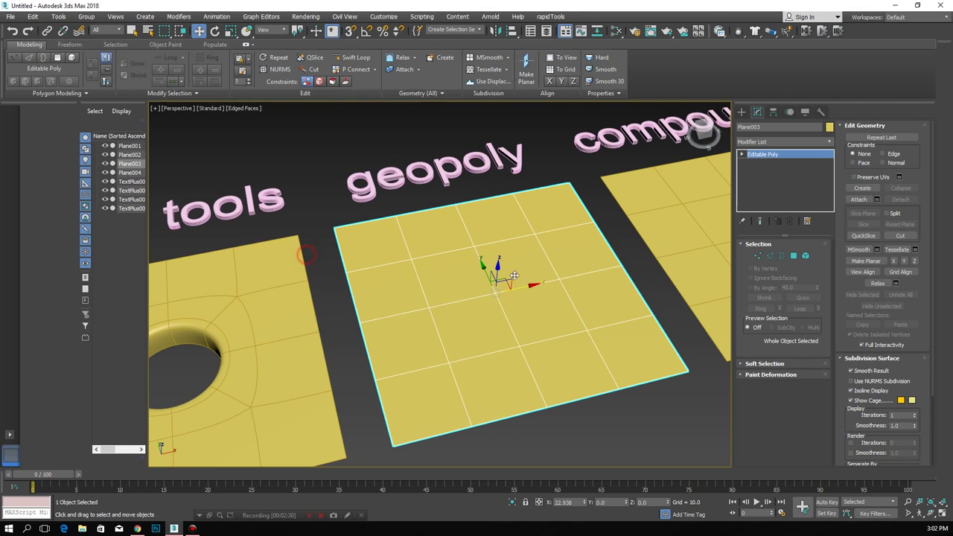
pyautogui.click(792, 255)
pyautogui.click(458, 275)
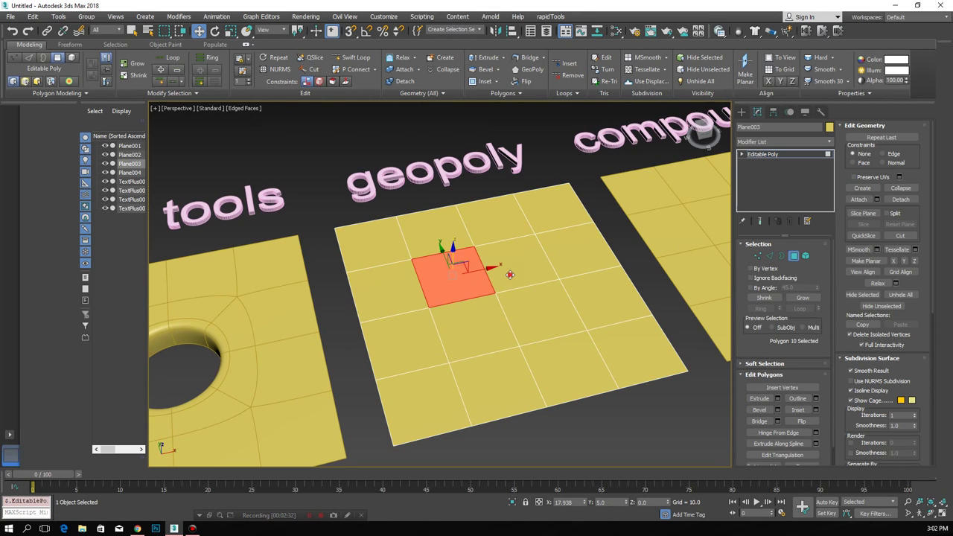
pyautogui.keyDown('ctrl'); pyautogui.click(514, 257); pyautogui.keyUp('ctrl')
pyautogui.keyDown('ctrl'); pyautogui.click(540, 309); pyautogui.keyUp('ctrl')
pyautogui.keyDown('ctrl'); pyautogui.click(484, 321); pyautogui.keyUp('ctrl')
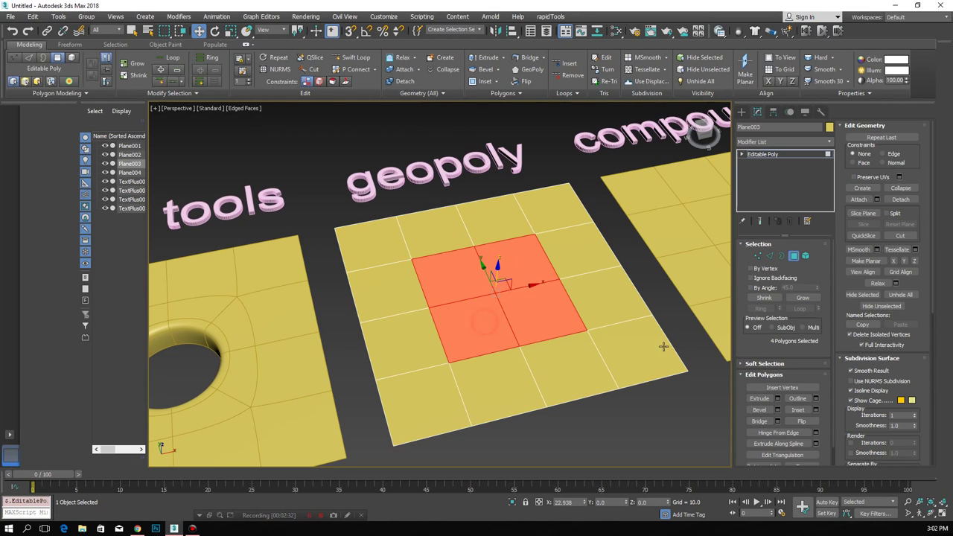
# Inset the selected block and remove its four inner edges.
pyautogui.click(816, 410)
pyautogui.moveTo(456, 301); pyautogui.dragTo(450, 305)
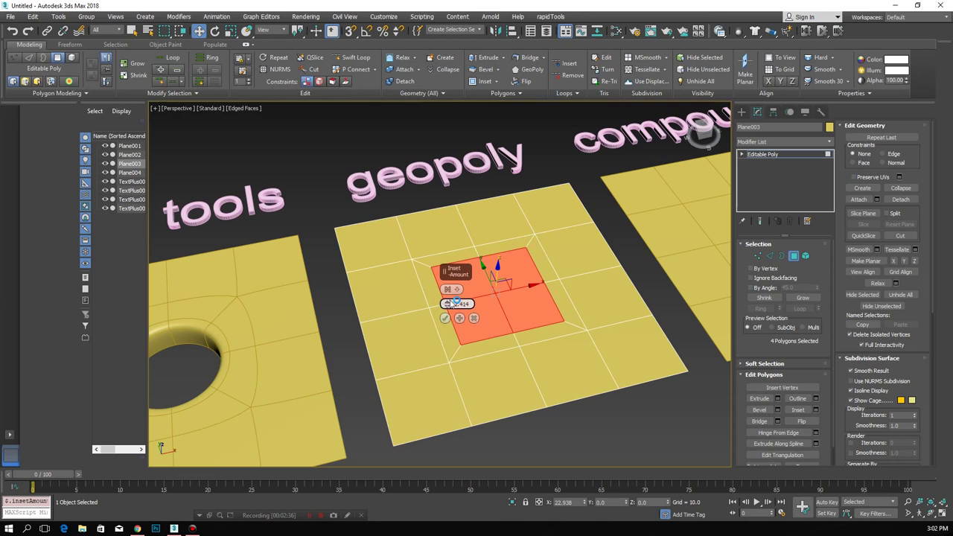
pyautogui.click(445, 317)
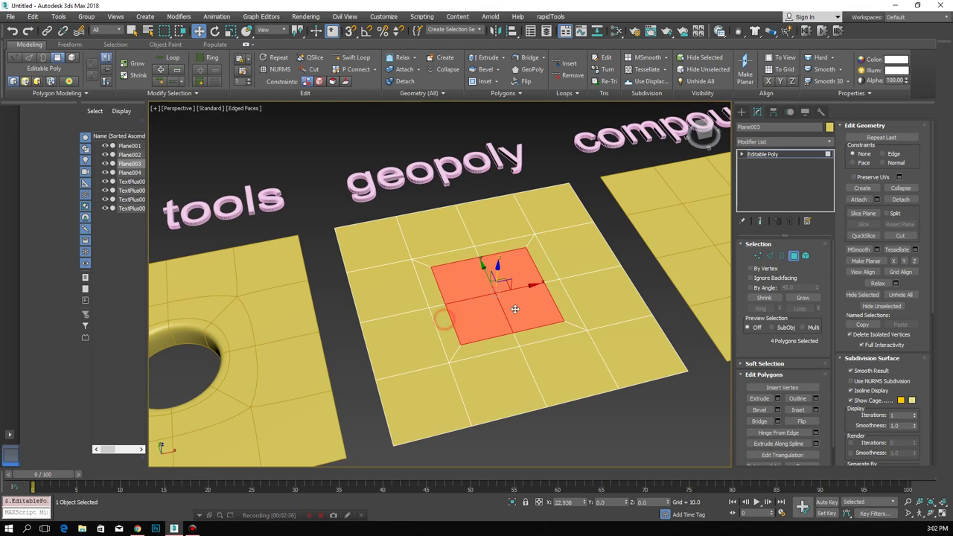
pyautogui.click(769, 256)
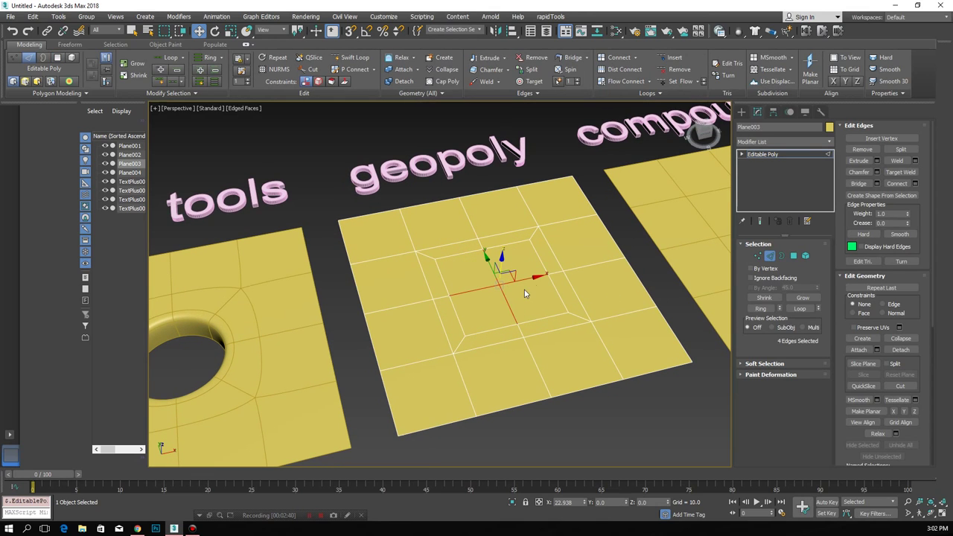
pyautogui.click(862, 152)
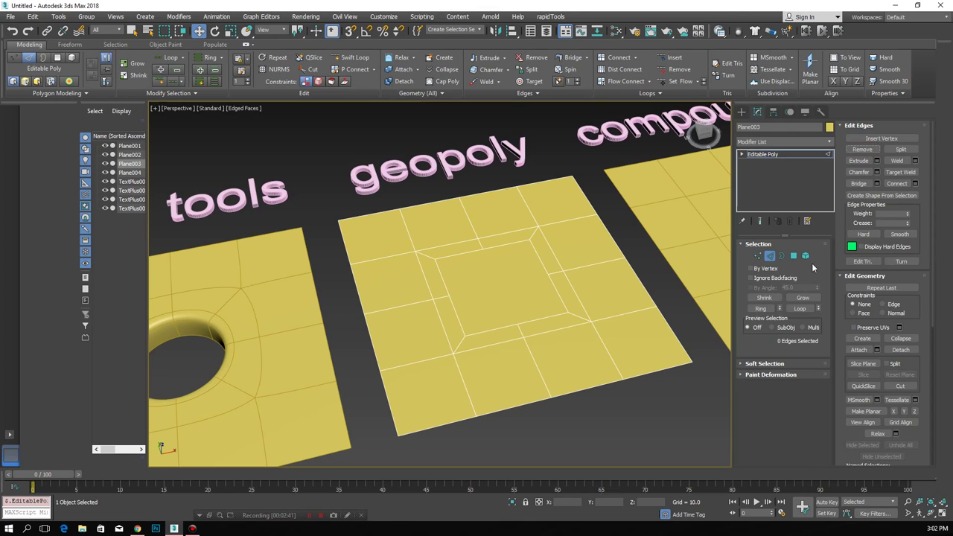
# Select the single centre square polygon, then switch to Vertex mode.
pyautogui.click(793, 255)
pyautogui.click(504, 272)
pyautogui.click(436, 281)
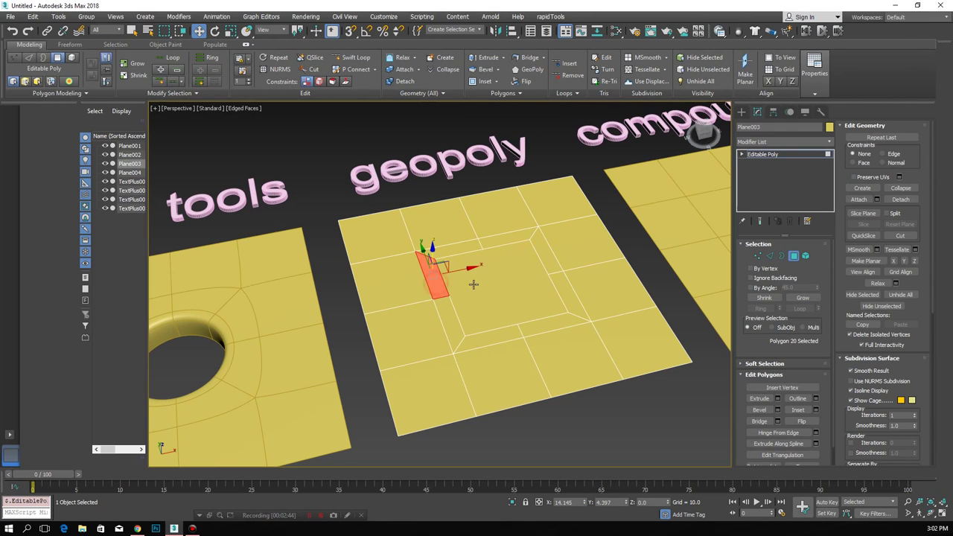
pyautogui.click(473, 284)
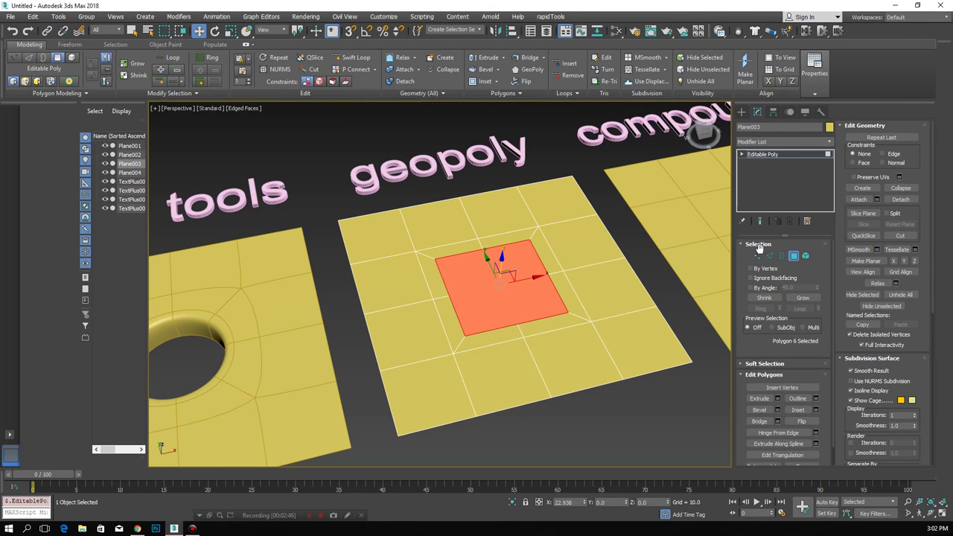
pyautogui.press('1')
pyautogui.scroll(2, 510, 270)
# Select the square centre polygon of Plane003 in Polygon mode and collapse the ribbon to titles.
pyautogui.scroll(4, 509, 270)
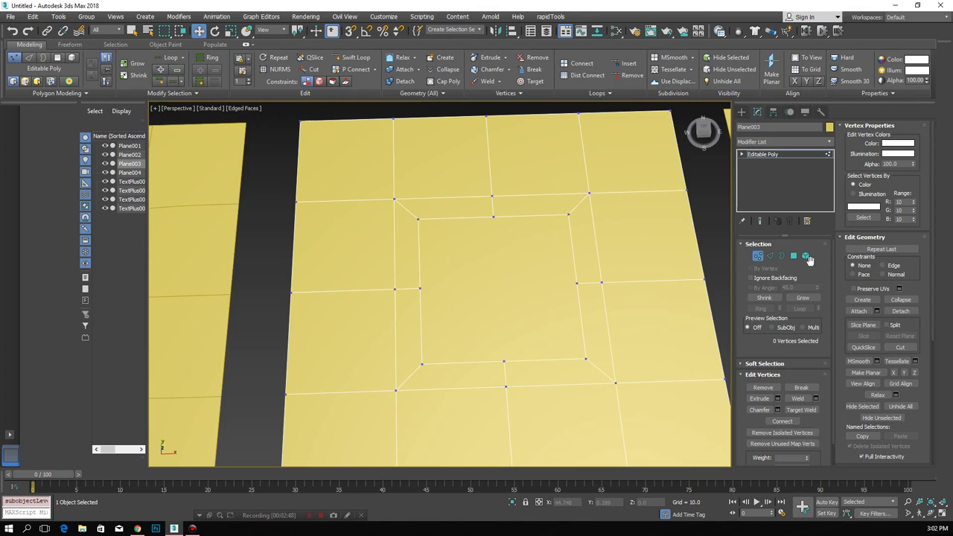
pyautogui.click(793, 256)
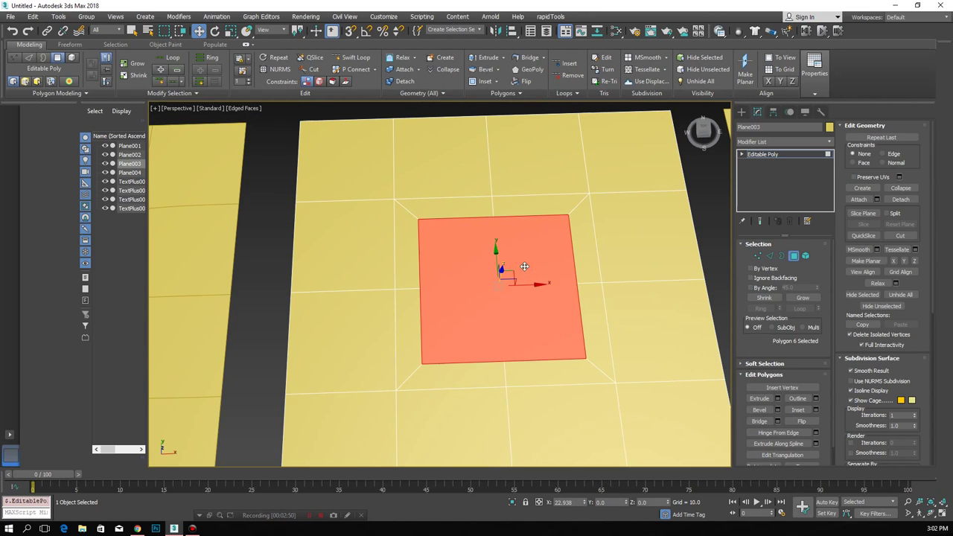
pyautogui.doubleClick(29, 46)
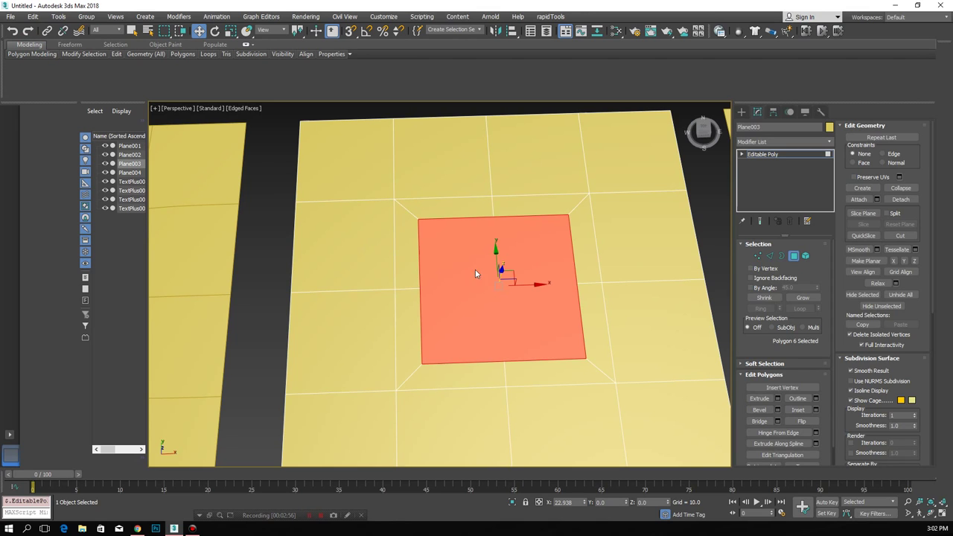
pyautogui.moveTo(340, 199); pyautogui.dragTo(313, 190, button='middle')
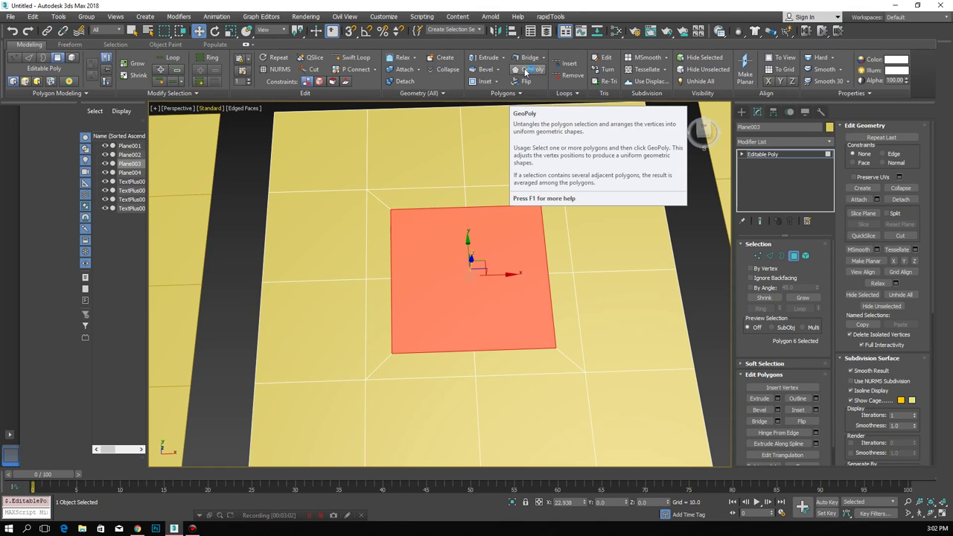
# Turn the square centre polygon into a regular octagon with GeoPoly.
pyautogui.click(524, 71)
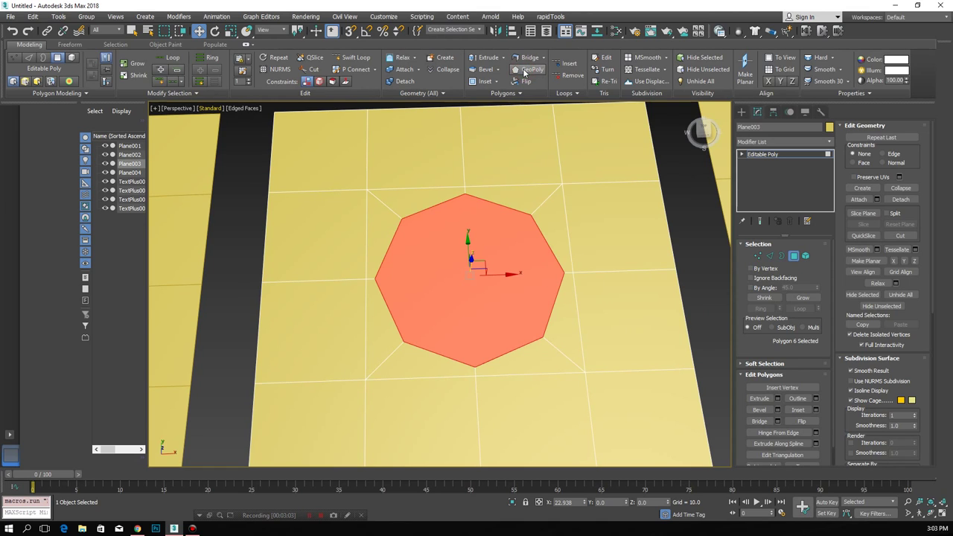
pyautogui.moveTo(437, 243); pyautogui.dragTo(472, 255, button='middle')
pyautogui.press('e')
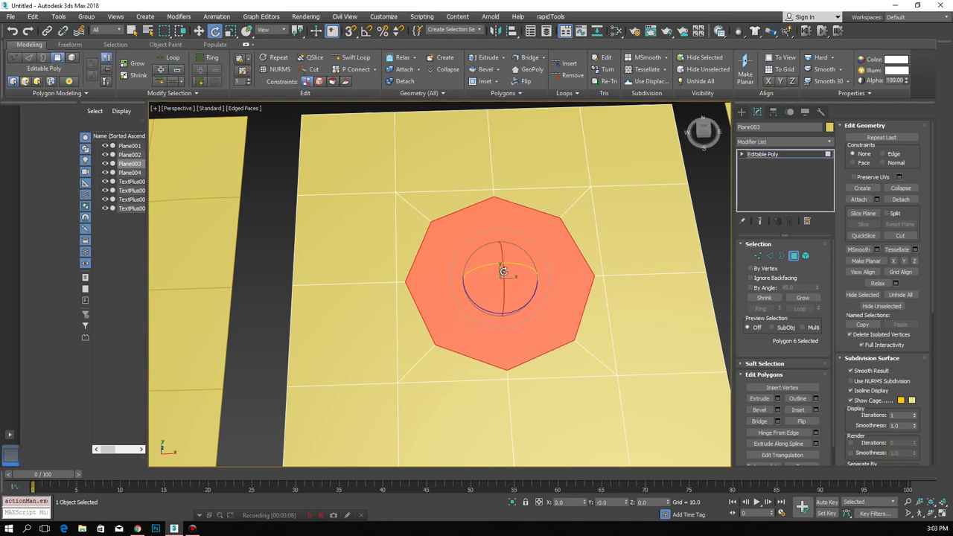
pyautogui.press('r')
pyautogui.scroll(-5, 497, 283)
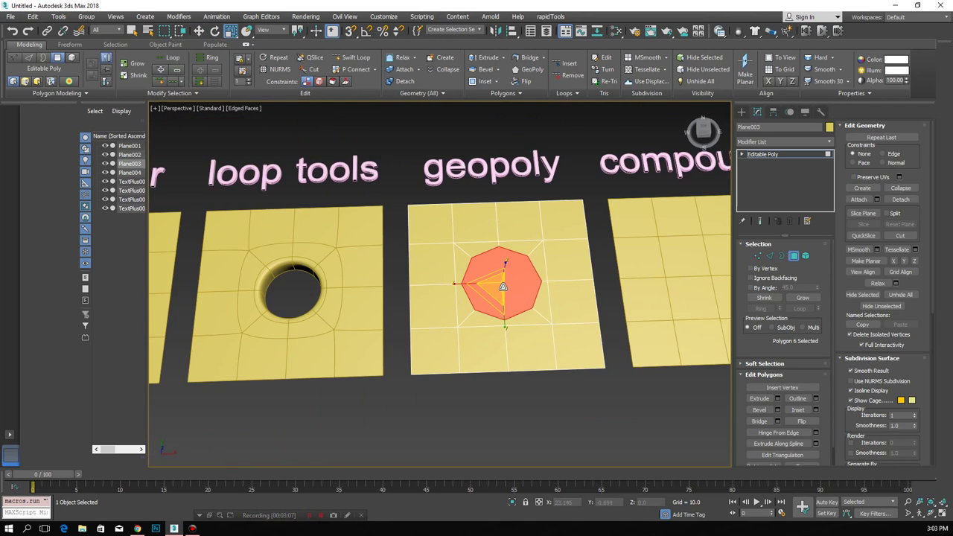
pyautogui.keyDown('alt'); pyautogui.moveTo(499, 286); pyautogui.dragTo(659, 340, button='middle'); pyautogui.keyUp('alt')
pyautogui.scroll(5, 504, 290)
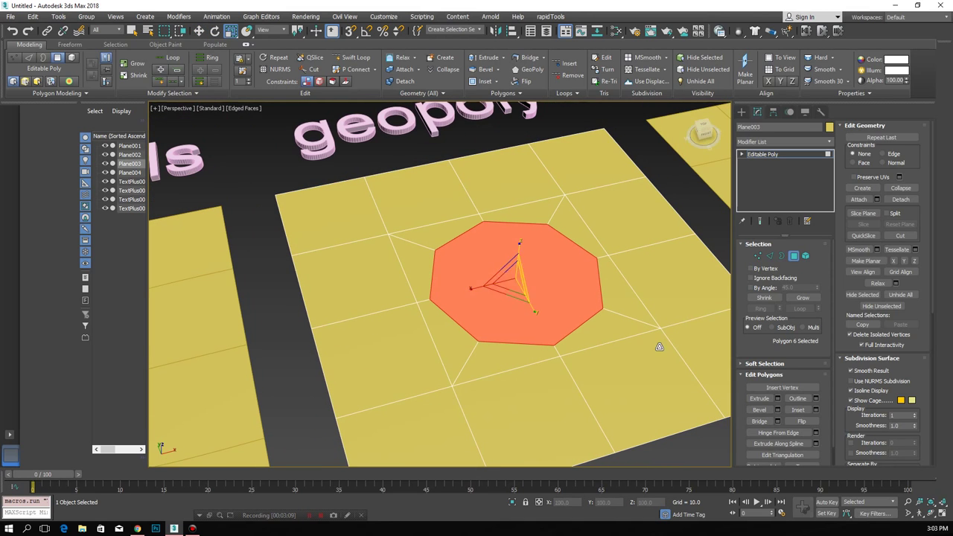
# Inset the octagon, extrude it downward into walls, and delete its bottom face.
pyautogui.click(816, 411)
pyautogui.moveTo(448, 304); pyautogui.dragTo(449, 308)
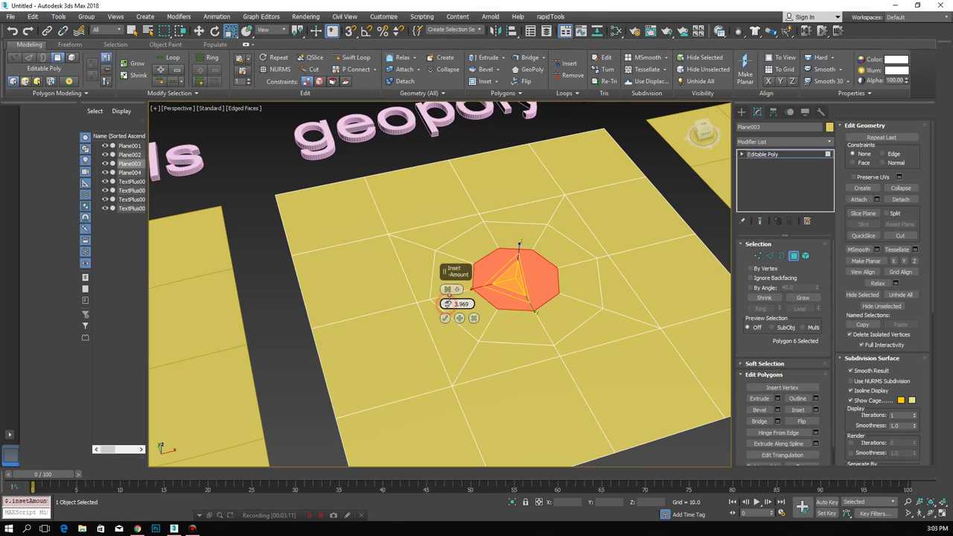
pyautogui.click(444, 318)
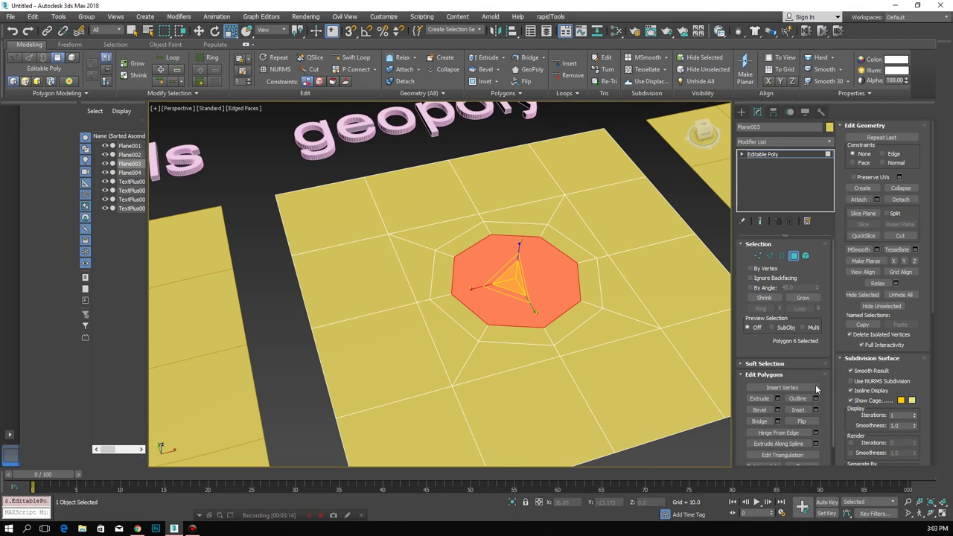
pyautogui.click(776, 399)
pyautogui.moveTo(446, 304); pyautogui.dragTo(447, 317)
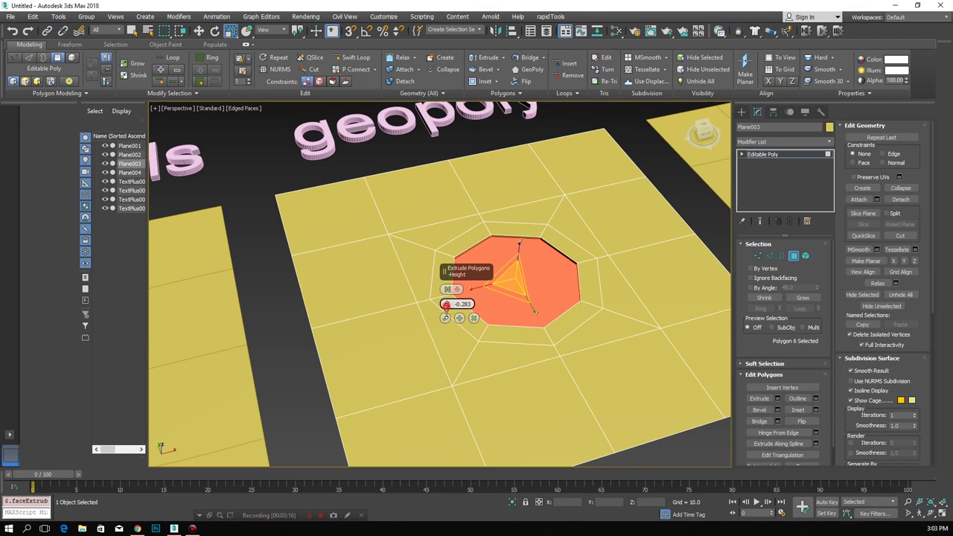
pyautogui.click(446, 318)
pyautogui.moveTo(446, 320); pyautogui.dragTo(427, 324, button='middle')
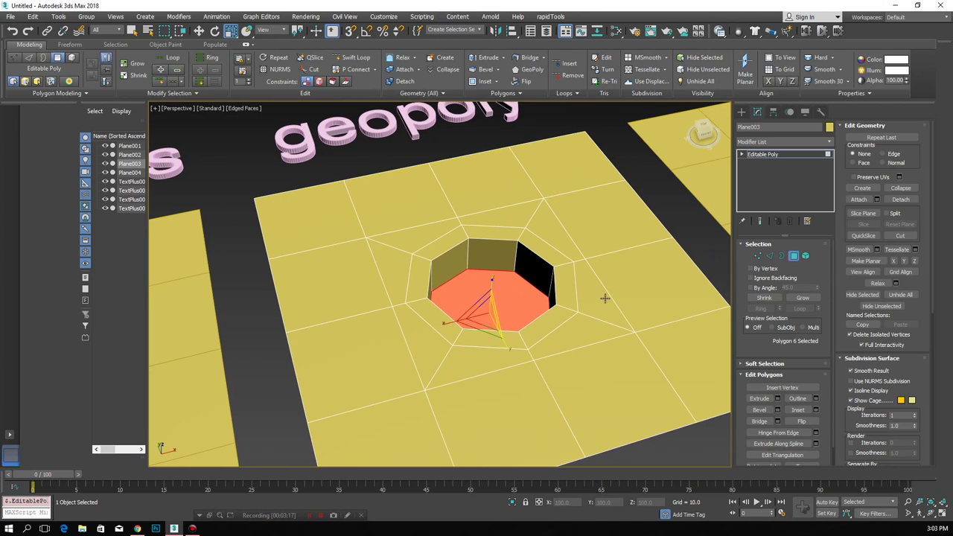
pyautogui.press('Delete')
# Return to object level and give the geopoly plane TurboSmooth with 3 iterations.
pyautogui.click(794, 257)
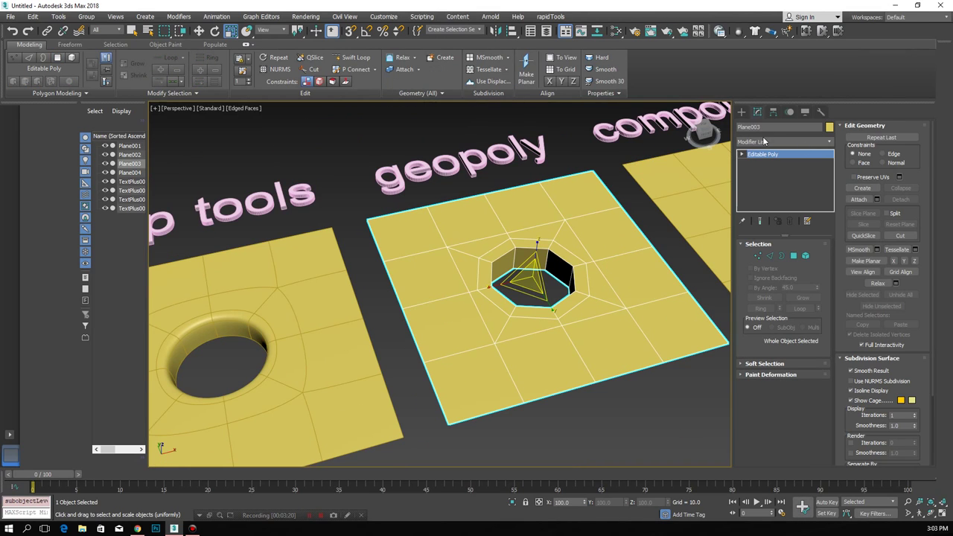
pyautogui.click(198, 32)
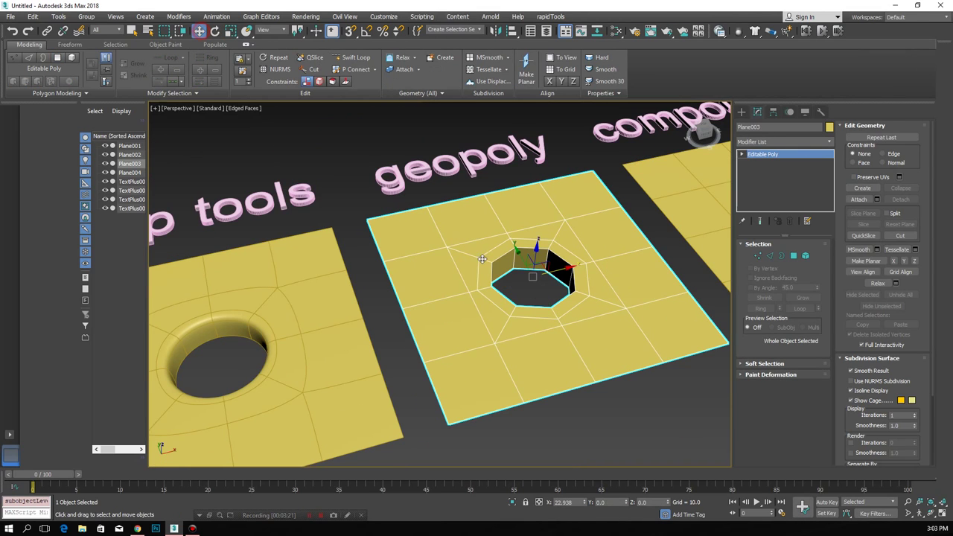
pyautogui.click(639, 387)
pyautogui.click(613, 336)
pyautogui.click(775, 141)
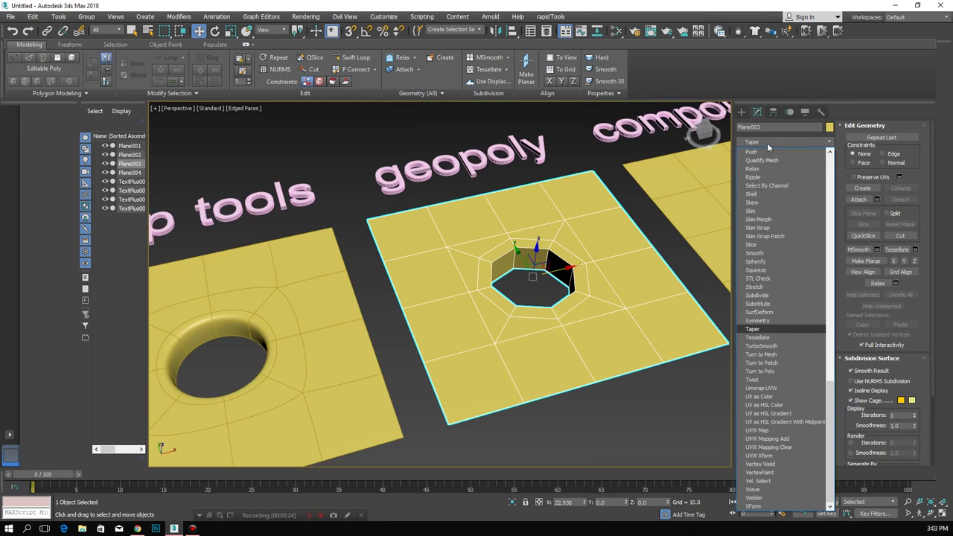
pyautogui.click(767, 346)
pyautogui.click(816, 259)
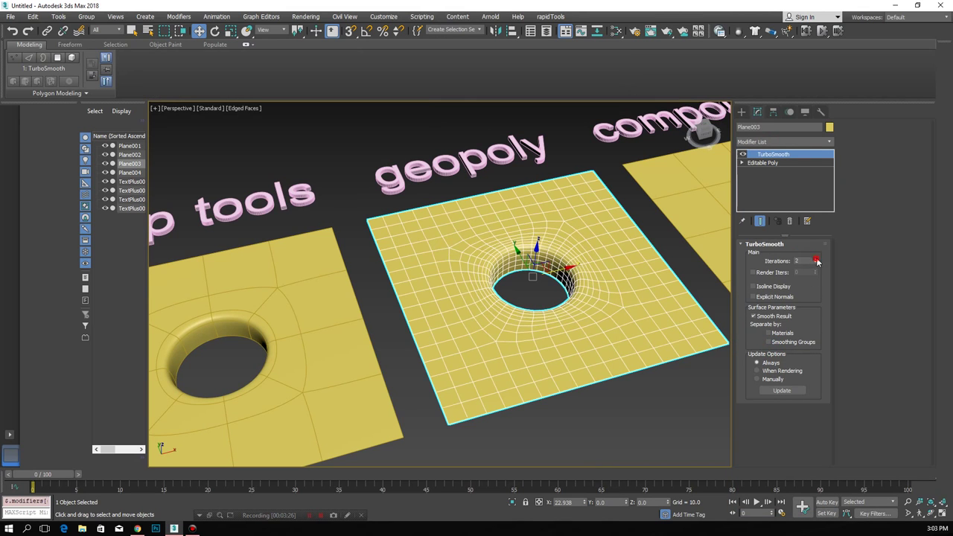
pyautogui.click(816, 259)
# Enable Isoline Display and turn off edged faces to judge the smooth hole.
pyautogui.click(723, 331)
pyautogui.moveTo(681, 329); pyautogui.dragTo(582, 311, button='middle')
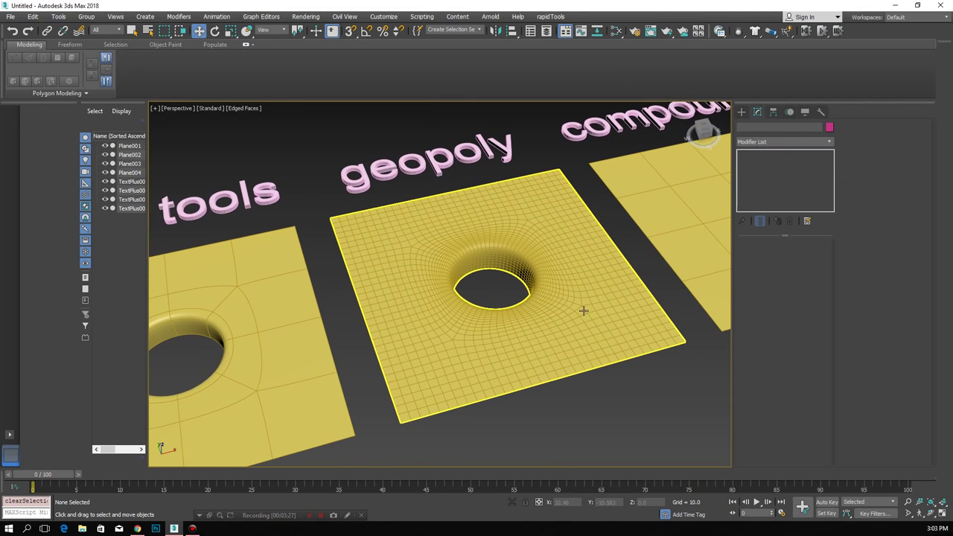
pyautogui.click(583, 311)
pyautogui.click(760, 288)
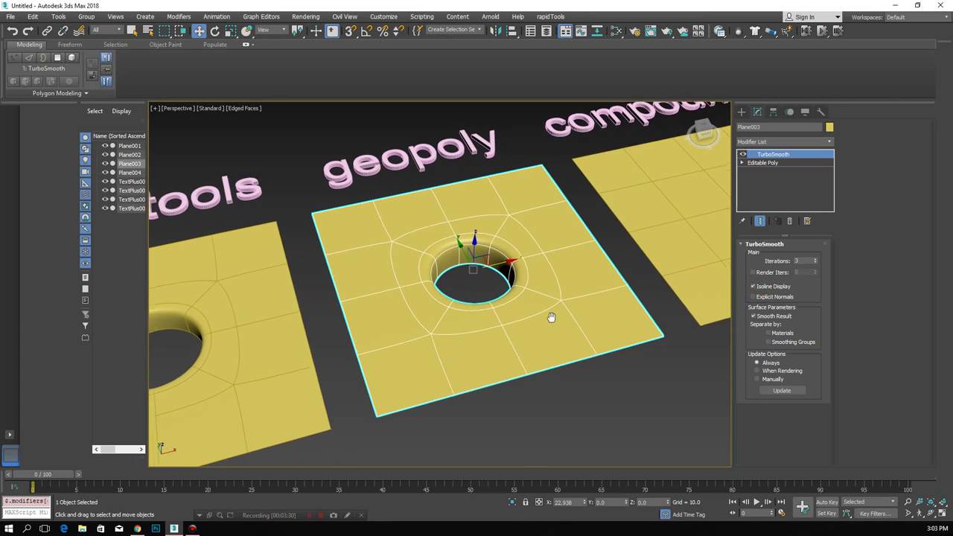
pyautogui.press('F4')
pyautogui.moveTo(549, 315)
pyautogui.keyDown('alt'); pyautogui.mouseDown(button='middle')
pyautogui.moveTo(563, 412)
pyautogui.moveTo(448, 399)
pyautogui.mouseUp(button='middle'); pyautogui.keyUp('alt')
# Select and frame the compound plane with its grid edges shown (F4).
pyautogui.click(541, 294)
pyautogui.press('z')
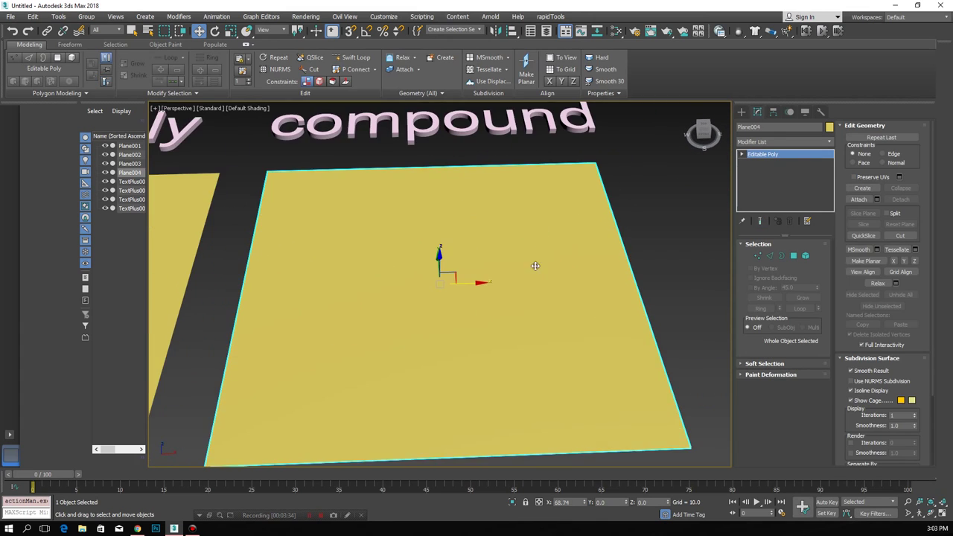
pyautogui.keyDown('alt'); pyautogui.moveTo(541, 294); pyautogui.dragTo(389, 122, button='middle'); pyautogui.keyUp('alt')
pyautogui.scroll(-3, 390, 122)
pyautogui.moveTo(419, 161); pyautogui.dragTo(421, 163)
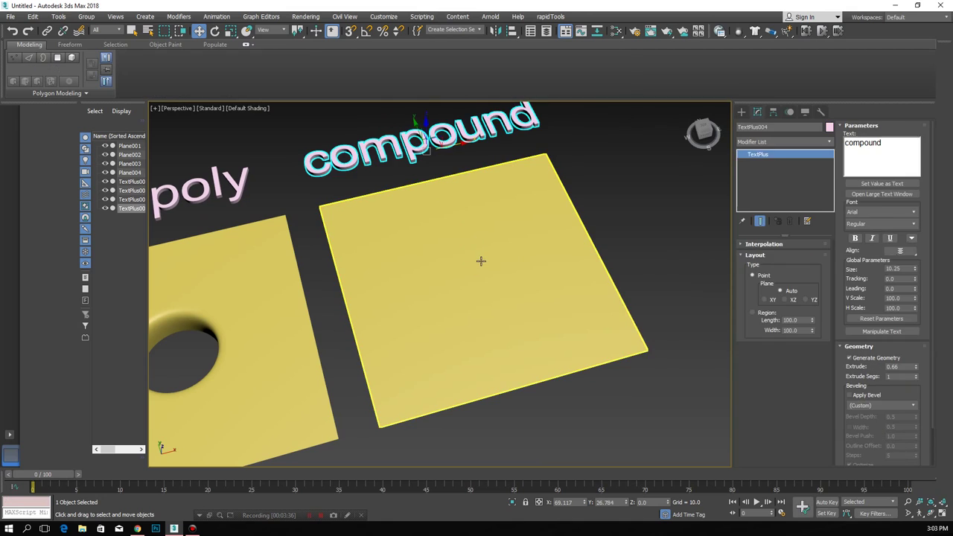
pyautogui.click(481, 261)
pyautogui.press('F4')
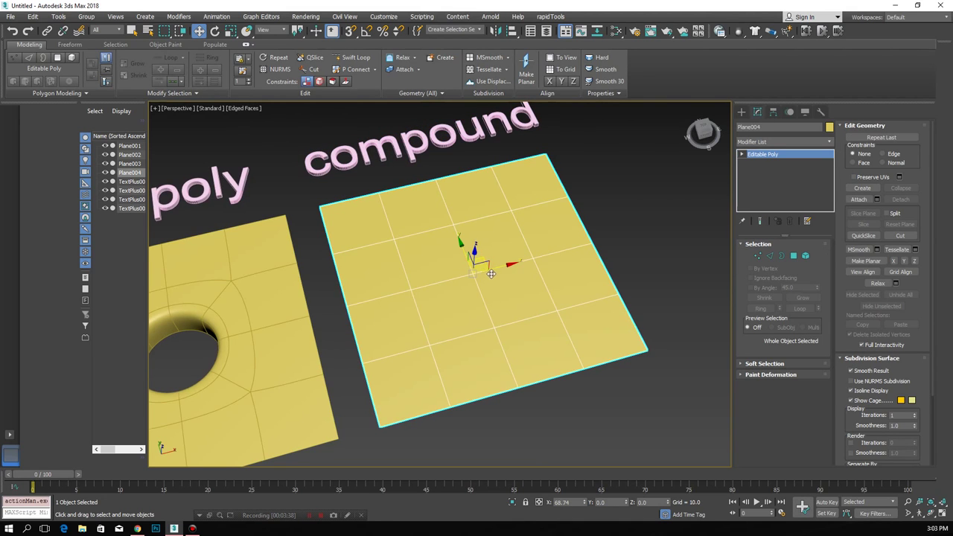
pyautogui.moveTo(522, 275); pyautogui.dragTo(540, 265, button='middle')
pyautogui.click(757, 257)
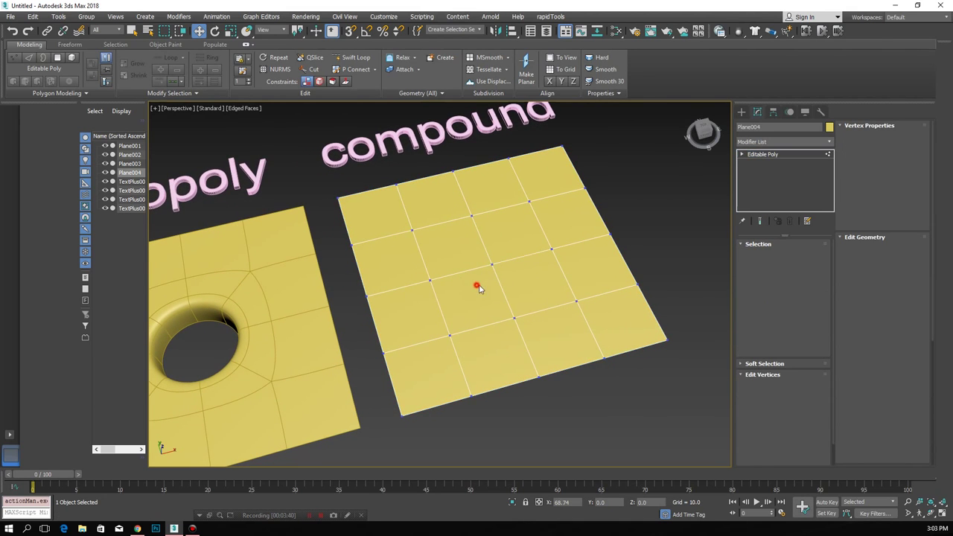
# Draw a circle spline of radius 6.746 at the plane's centre in Top view.
pyautogui.click(742, 112)
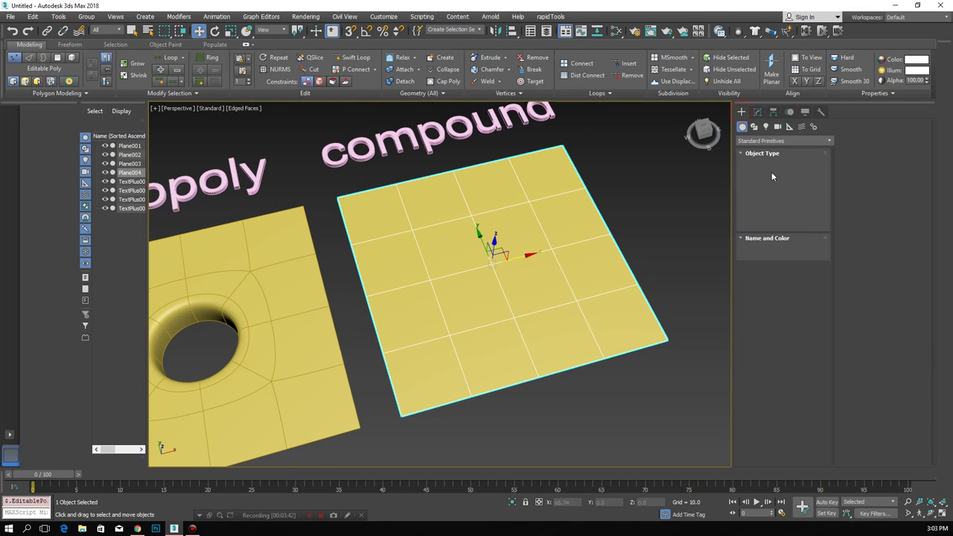
pyautogui.click(753, 126)
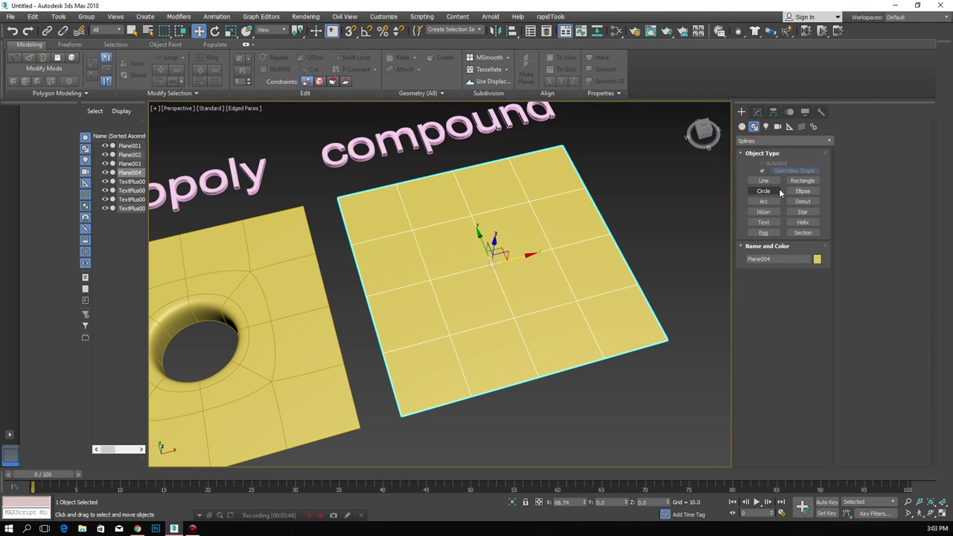
pyautogui.click(767, 192)
pyautogui.click(702, 128)
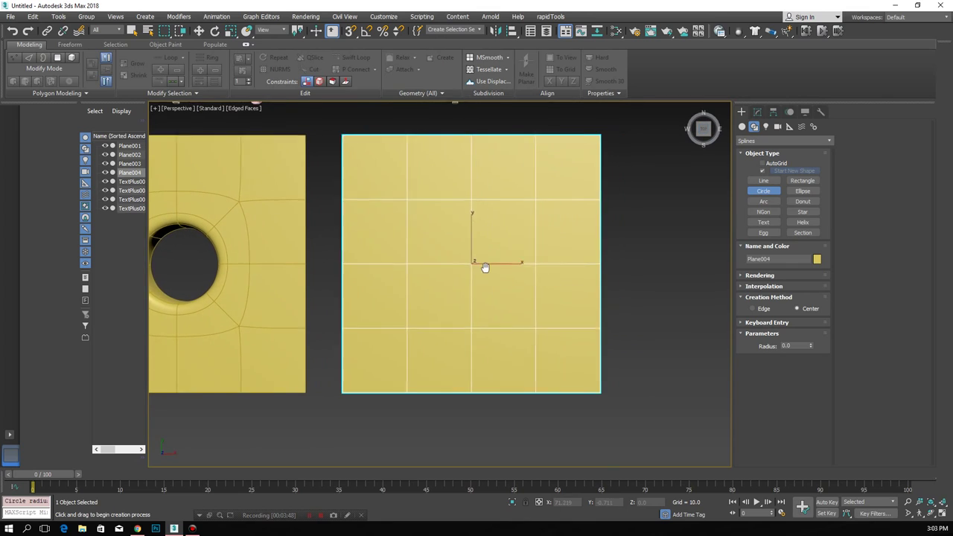
pyautogui.moveTo(463, 262); pyautogui.dragTo(506, 260)
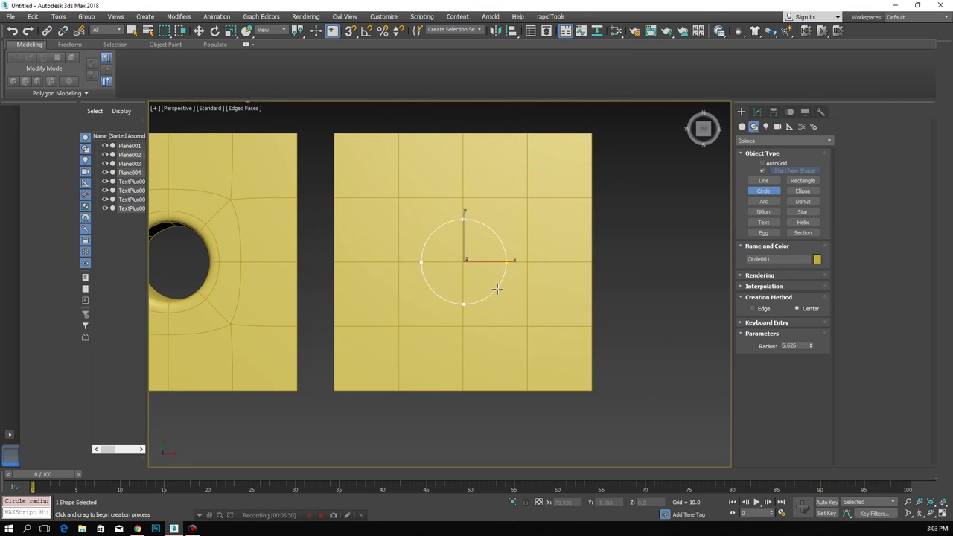
pyautogui.moveTo(742, 285); pyautogui.dragTo(589, 288, button='middle')
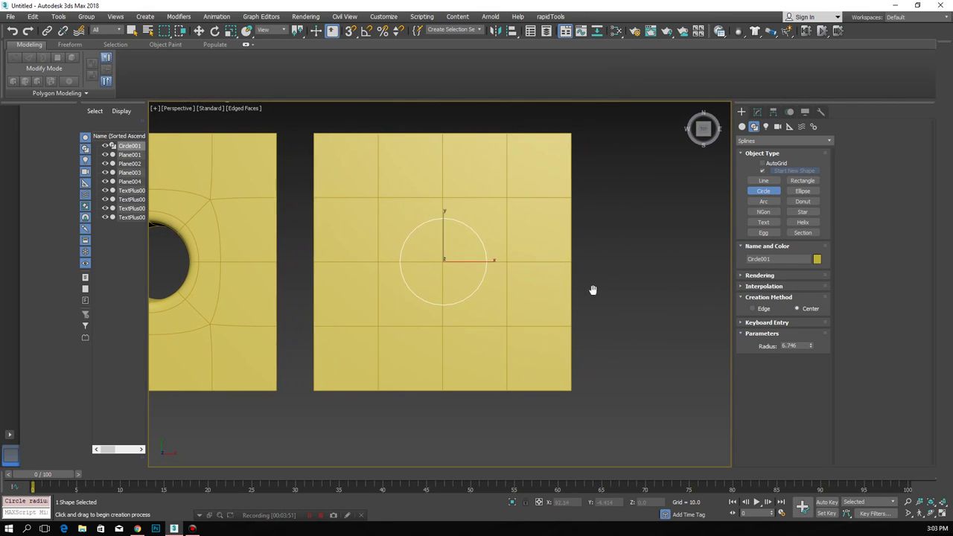
pyautogui.moveTo(462, 219); pyautogui.dragTo(471, 229, button='middle')
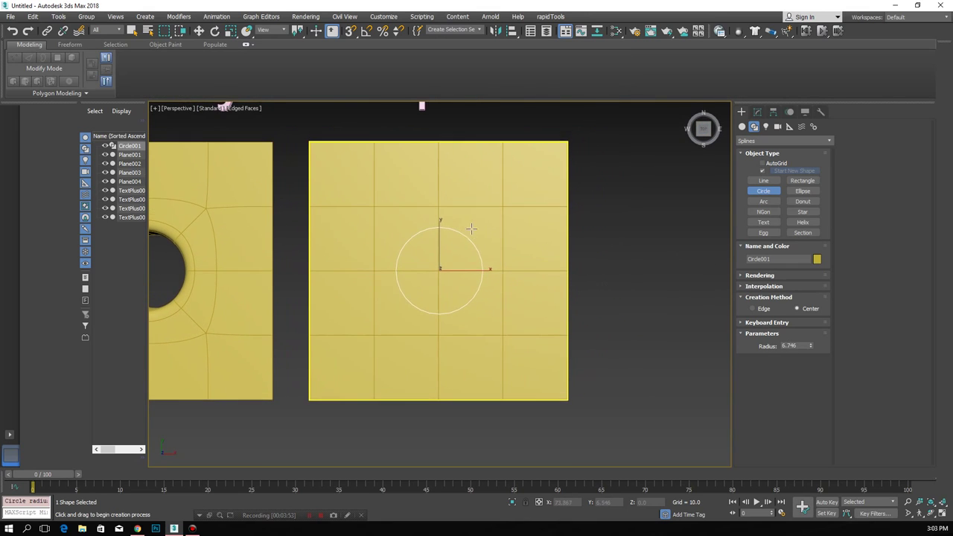
pyautogui.click(757, 111)
# Set the circle's interpolation Steps to 1, turning it into an octagon.
pyautogui.click(741, 112)
pyautogui.click(758, 114)
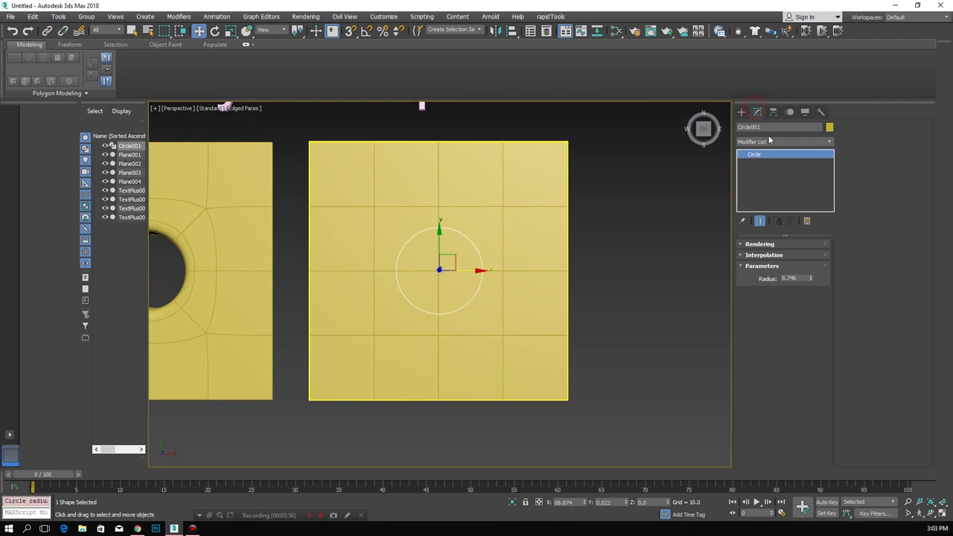
pyautogui.click(760, 256)
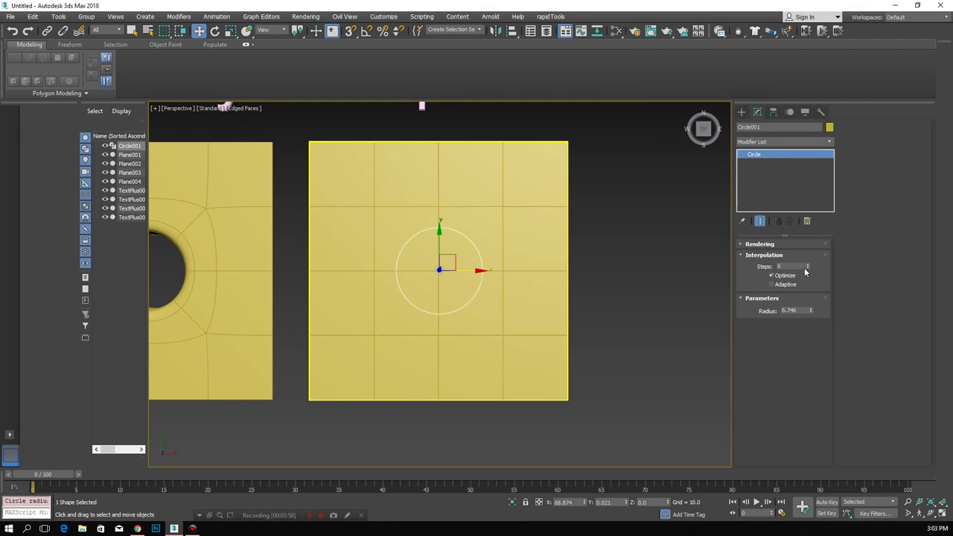
pyautogui.moveTo(806, 268); pyautogui.dragTo(808, 273)
pyautogui.scroll(1, 513, 260)
pyautogui.scroll(2, 493, 285)
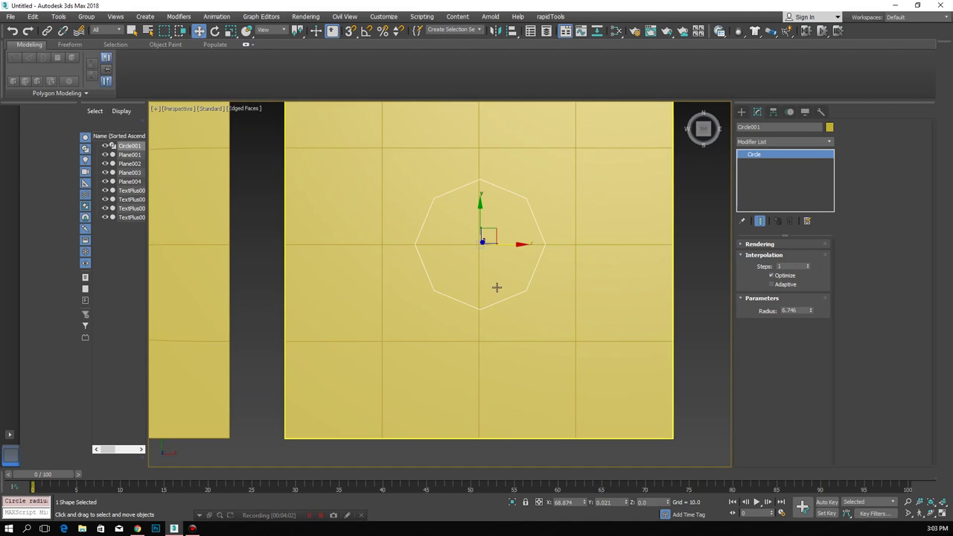
pyautogui.scroll(1, 486, 228)
pyautogui.moveTo(486, 229); pyautogui.dragTo(476, 244, button='middle')
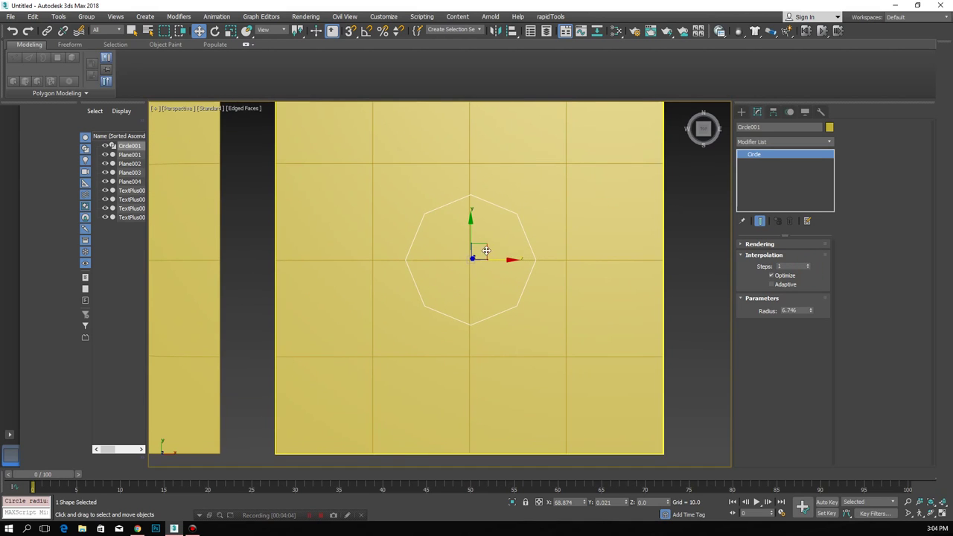
pyautogui.moveTo(485, 250); pyautogui.dragTo(497, 256)
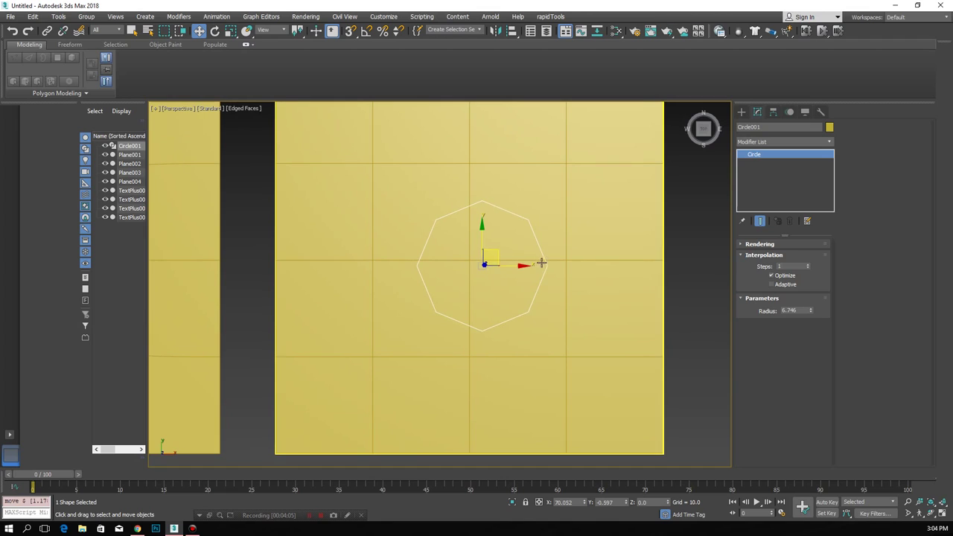
# Quick Align the circle to Plane004's centre (X 68.74, Y 0).
pyautogui.hotkey('alt', 'a')
pyautogui.rightClick(578, 236)
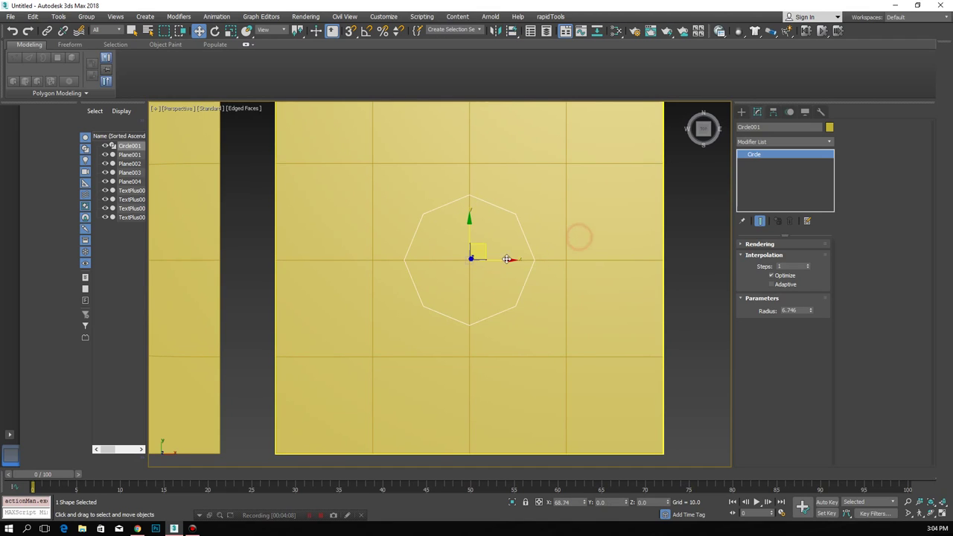
pyautogui.rightClick(496, 255)
pyautogui.click(484, 246)
pyautogui.moveTo(483, 246); pyautogui.dragTo(506, 261)
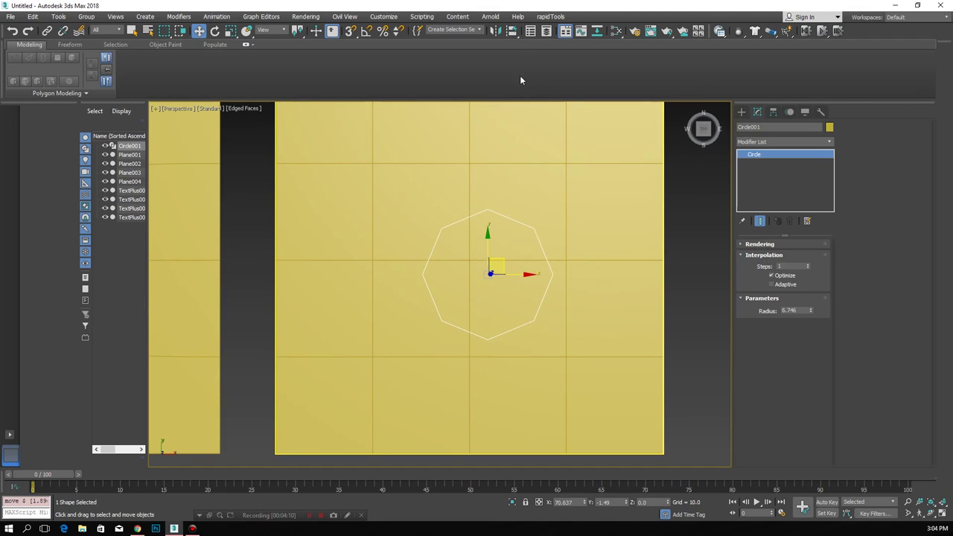
pyautogui.click(516, 38)
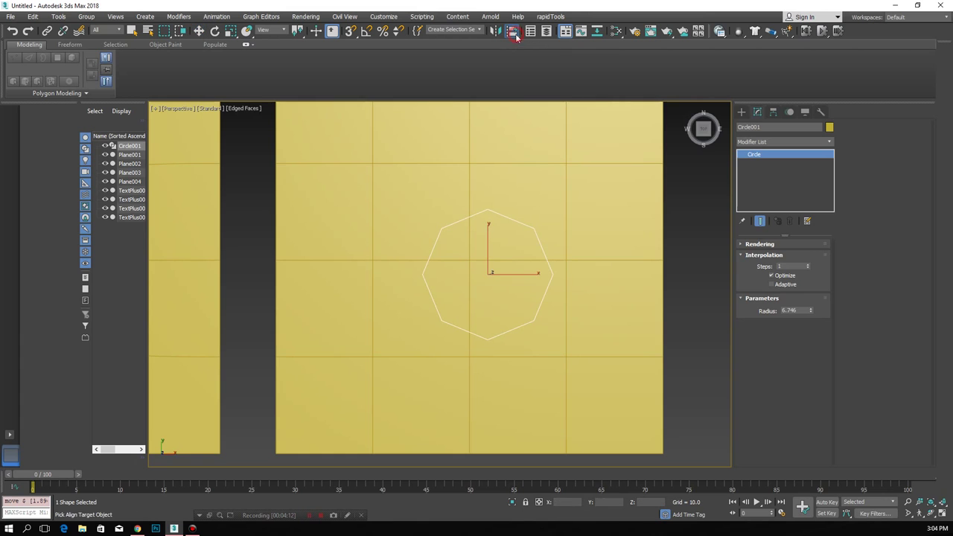
pyautogui.click(528, 197)
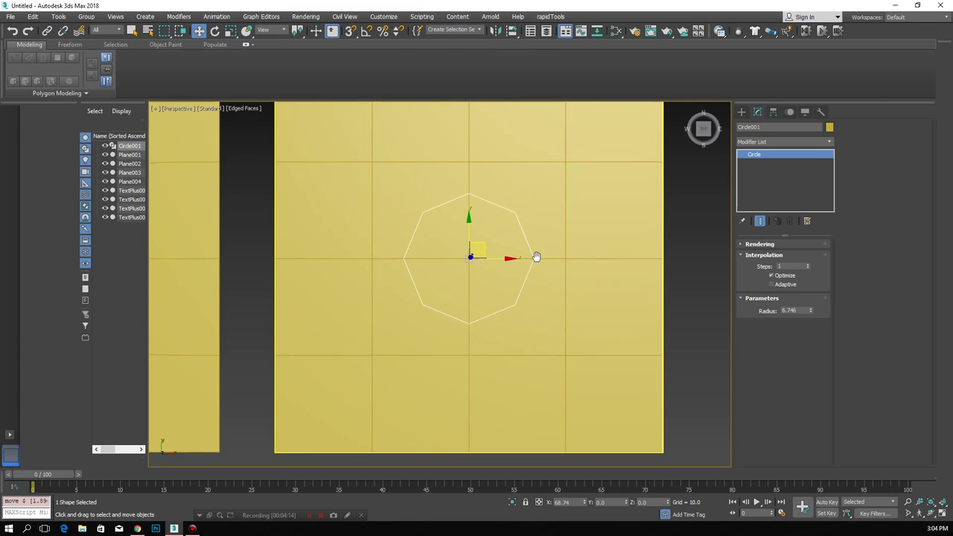
pyautogui.moveTo(536, 255)
pyautogui.mouseDown(button='middle')
pyautogui.moveTo(471, 262)
pyautogui.moveTo(440, 248)
pyautogui.mouseUp(button='middle')
pyautogui.scroll(3, 443, 257)
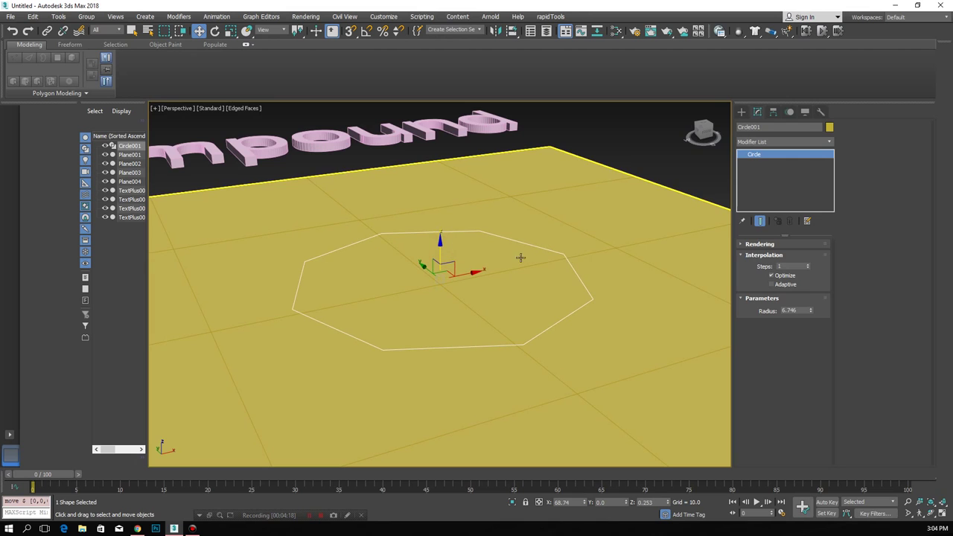
# Add an Extrude modifier with Amount 13.5 to the circle.
pyautogui.click(591, 257)
pyautogui.moveTo(591, 257)
pyautogui.keyDown('alt'); pyautogui.mouseDown(button='middle')
pyautogui.moveTo(585, 281)
pyautogui.moveTo(561, 268)
pyautogui.mouseUp(button='middle'); pyautogui.keyUp('alt')
pyautogui.click(585, 277)
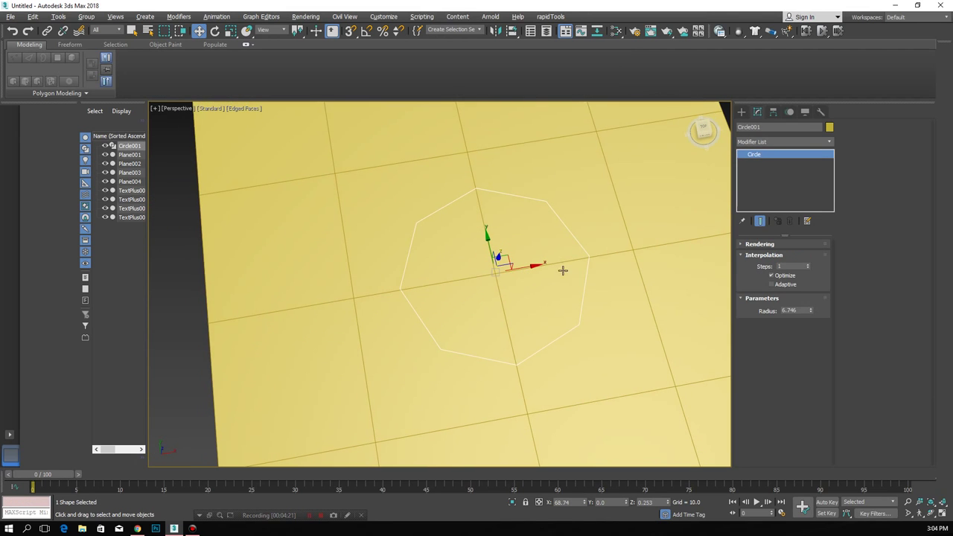
pyautogui.click(774, 142)
pyautogui.write('ex')
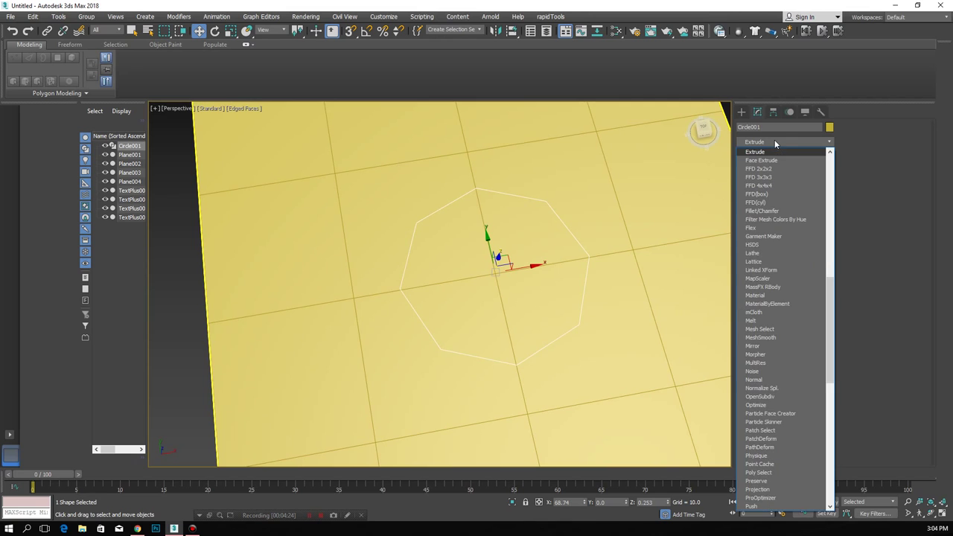
pyautogui.click(766, 152)
pyautogui.moveTo(809, 257); pyautogui.dragTo(812, 245)
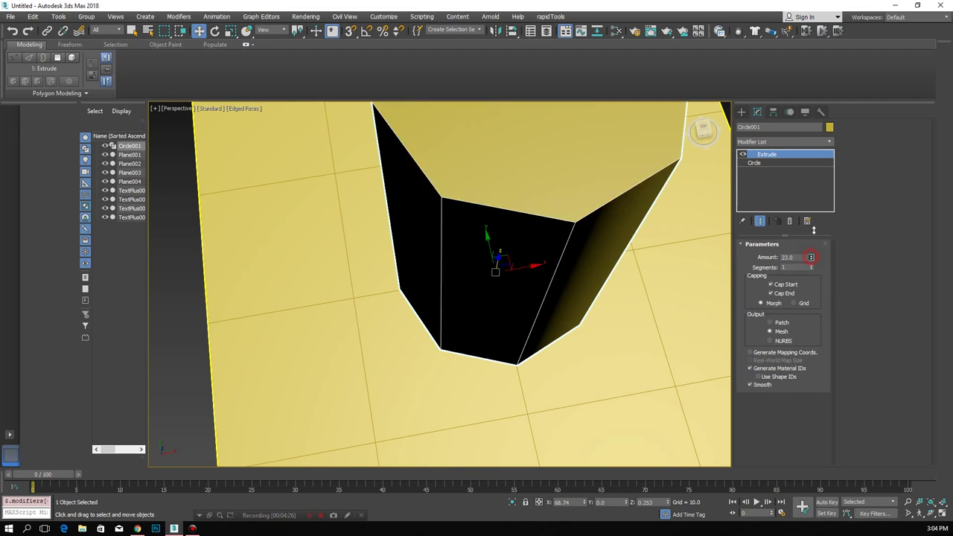
# Undo a trial downward move of the prism and reselect Plane004.
pyautogui.keyDown('alt'); pyautogui.moveTo(483, 237); pyautogui.dragTo(492, 272, button='middle'); pyautogui.keyUp('alt')
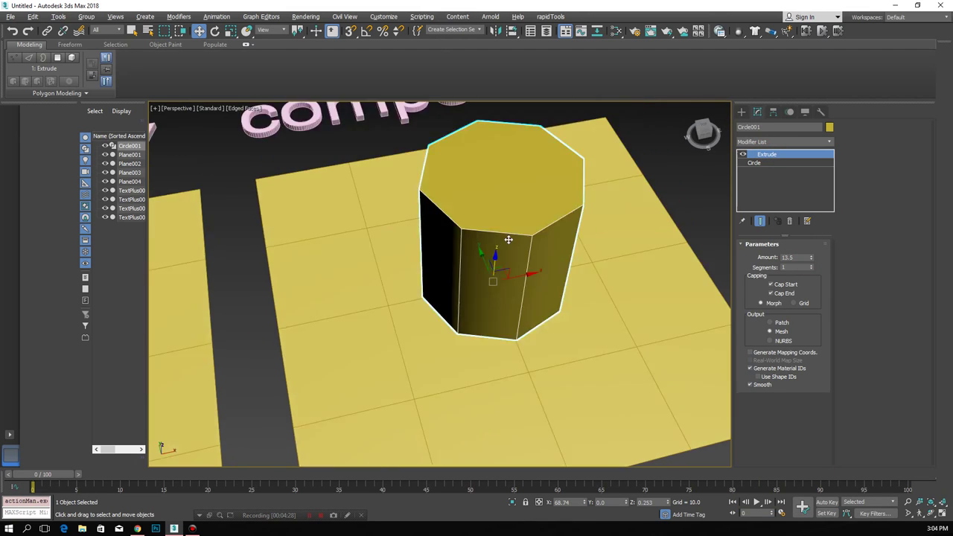
pyautogui.moveTo(520, 266); pyautogui.dragTo(519, 328)
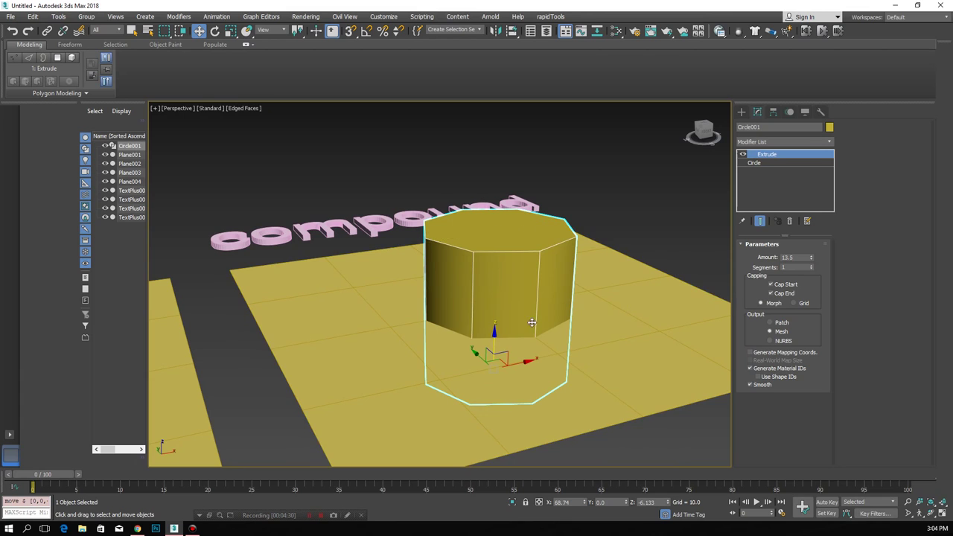
pyautogui.hotkey('ctrl', 'z')
pyautogui.click(631, 315)
pyautogui.hotkey('shift', 'z')
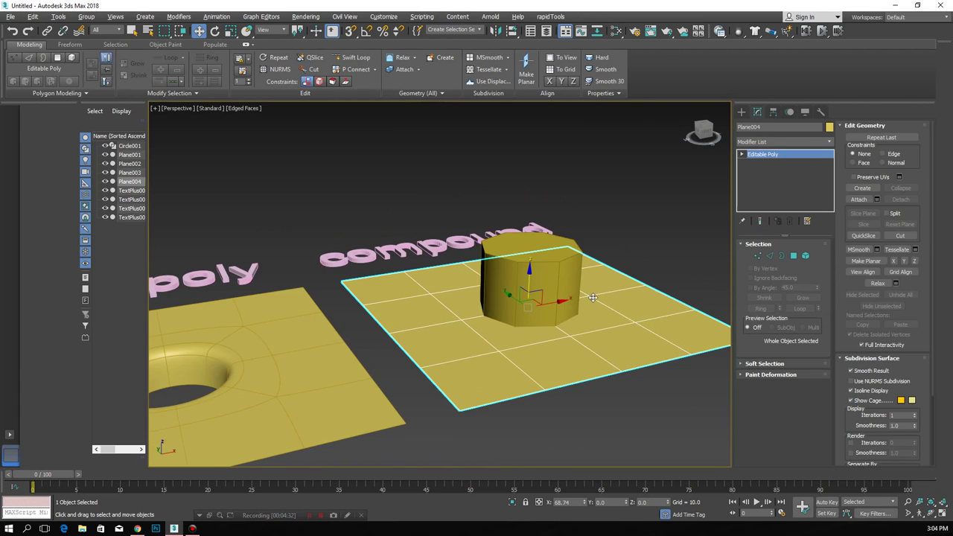
pyautogui.hotkey('shift', 'z')
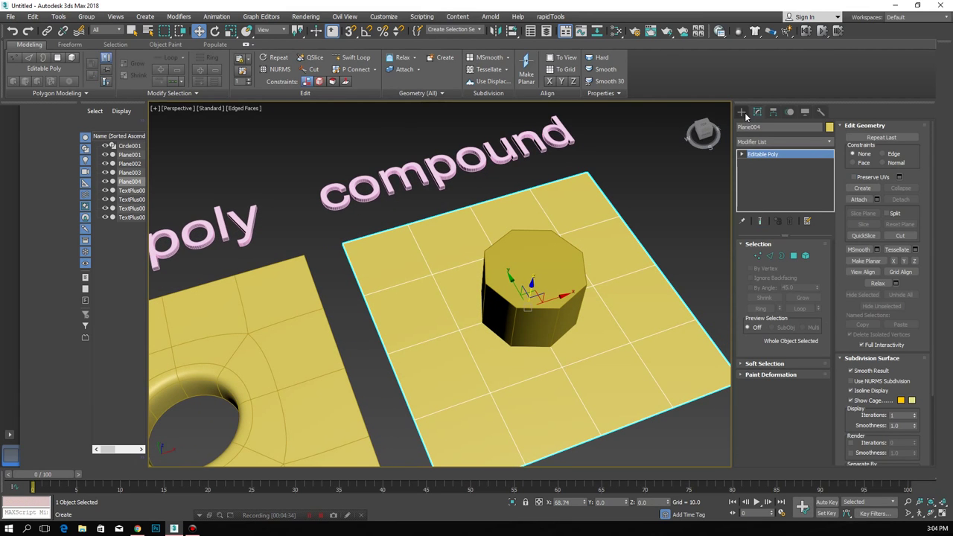
# Convert the octagonal cylinder to an Editable Poly.
pyautogui.click(741, 112)
pyautogui.click(743, 128)
pyautogui.click(753, 140)
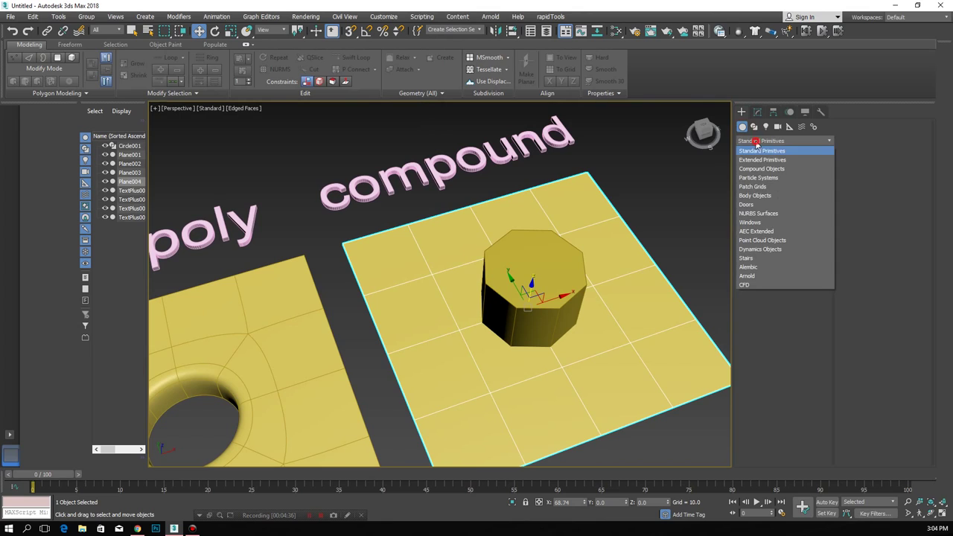
pyautogui.click(758, 169)
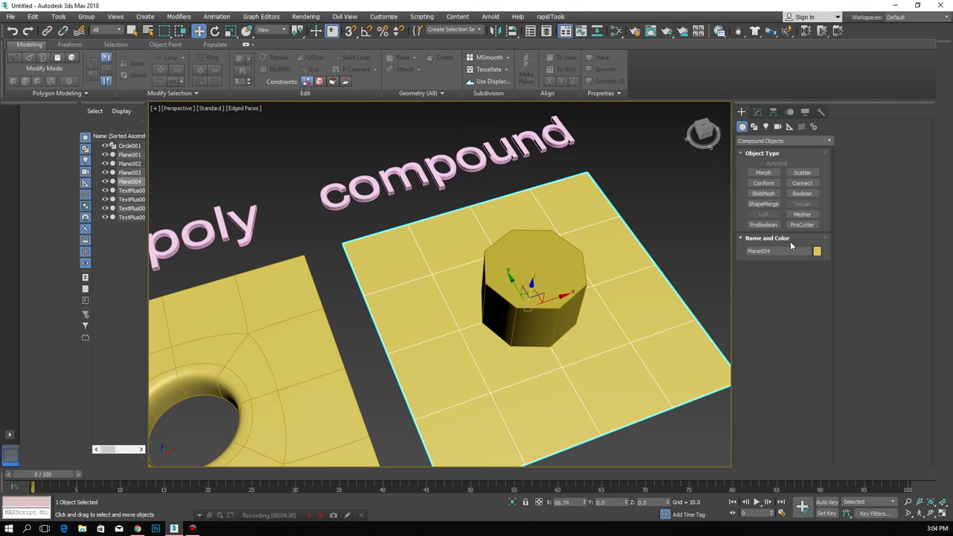
pyautogui.click(555, 284)
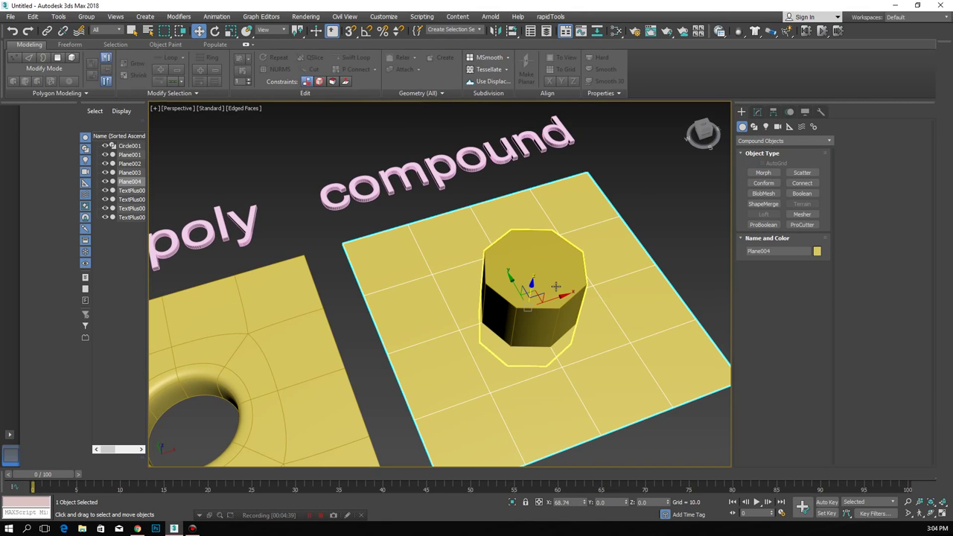
pyautogui.rightClick(558, 284)
pyautogui.click(678, 218)
pyautogui.click(565, 269)
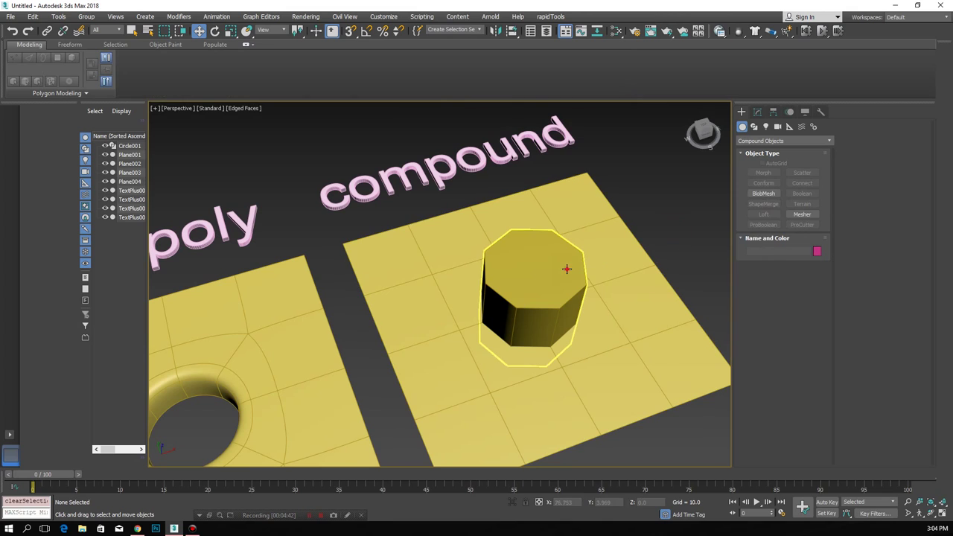
pyautogui.click(756, 112)
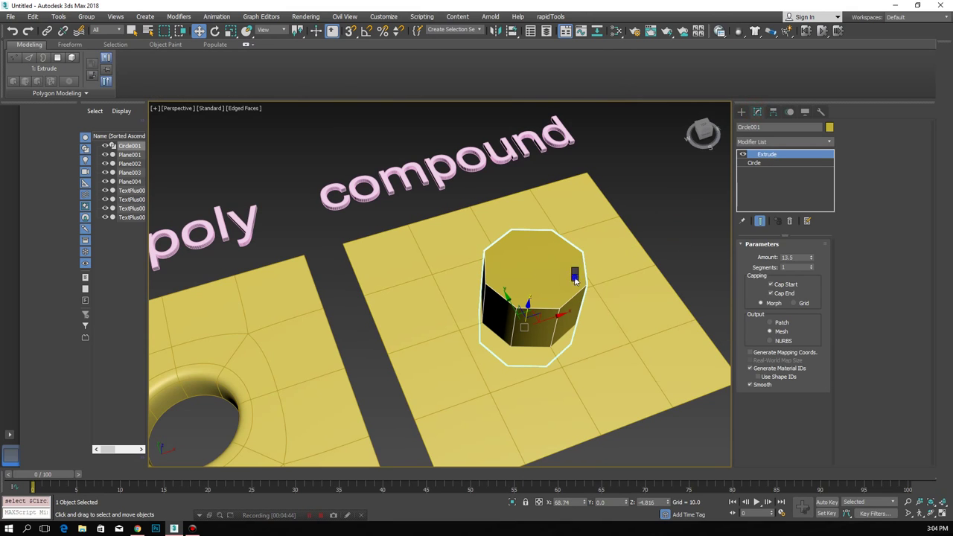
pyautogui.rightClick(573, 274)
pyautogui.click(544, 384)
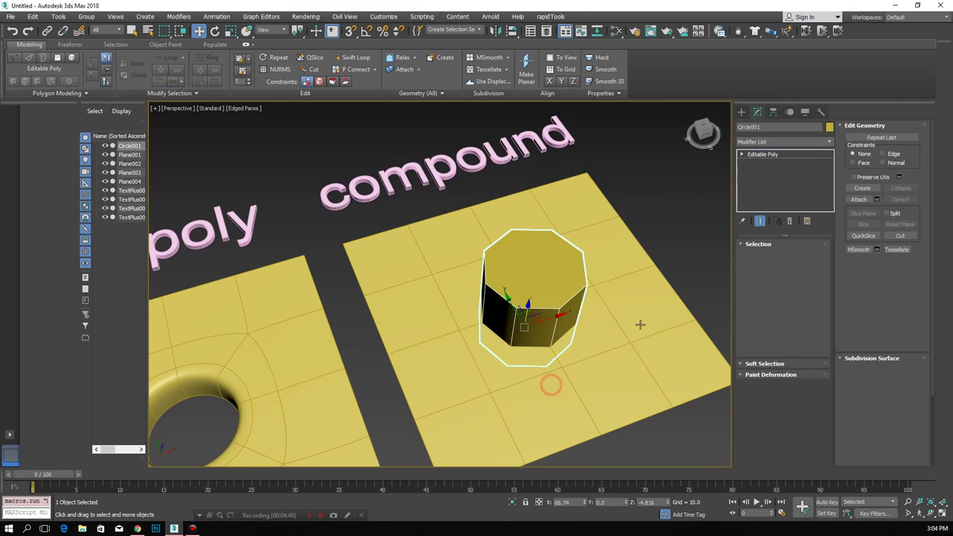
# ProBoolean-subtract the cylinder from Plane004 with No Edge Removal.
pyautogui.click(633, 324)
pyautogui.click(740, 112)
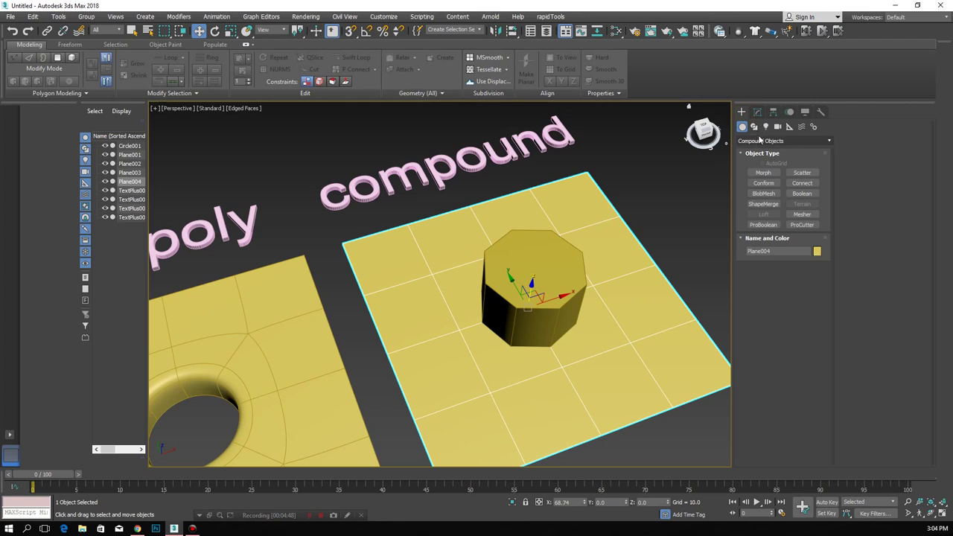
pyautogui.click(784, 141)
pyautogui.click(760, 155)
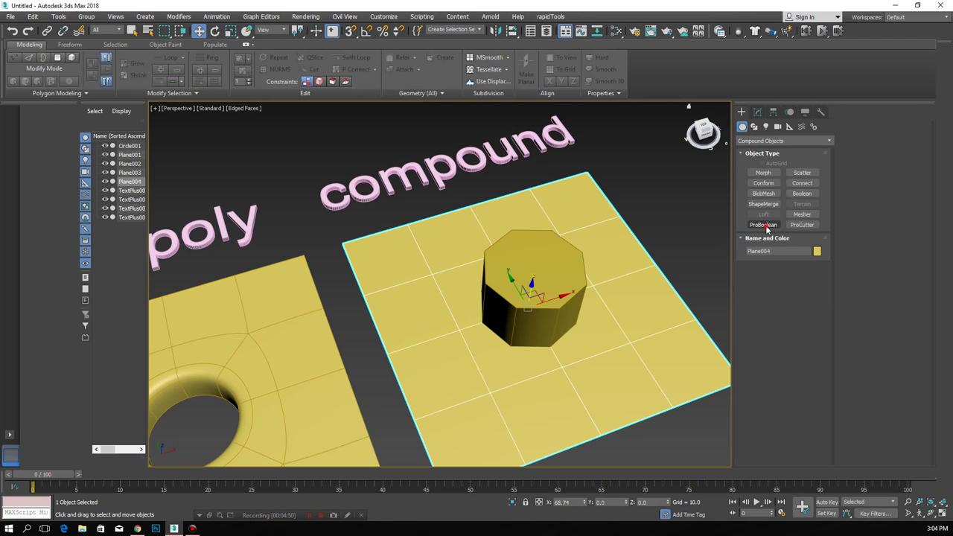
pyautogui.click(763, 224)
pyautogui.click(778, 278)
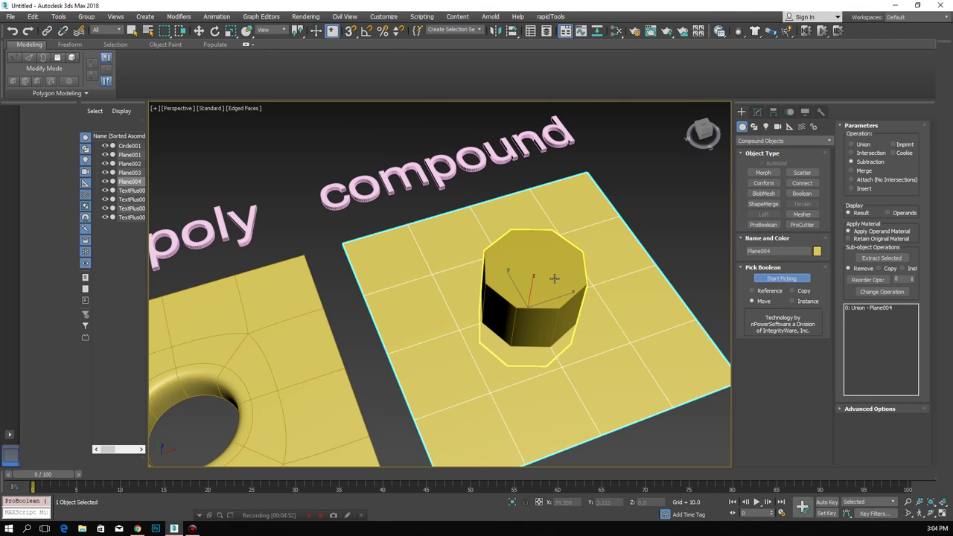
pyautogui.click(552, 282)
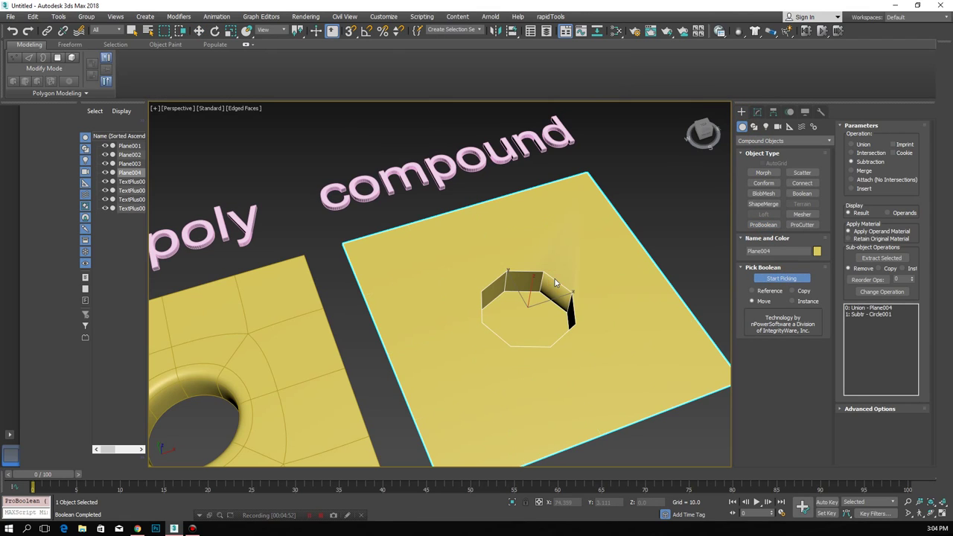
pyautogui.click(865, 411)
pyautogui.click(861, 457)
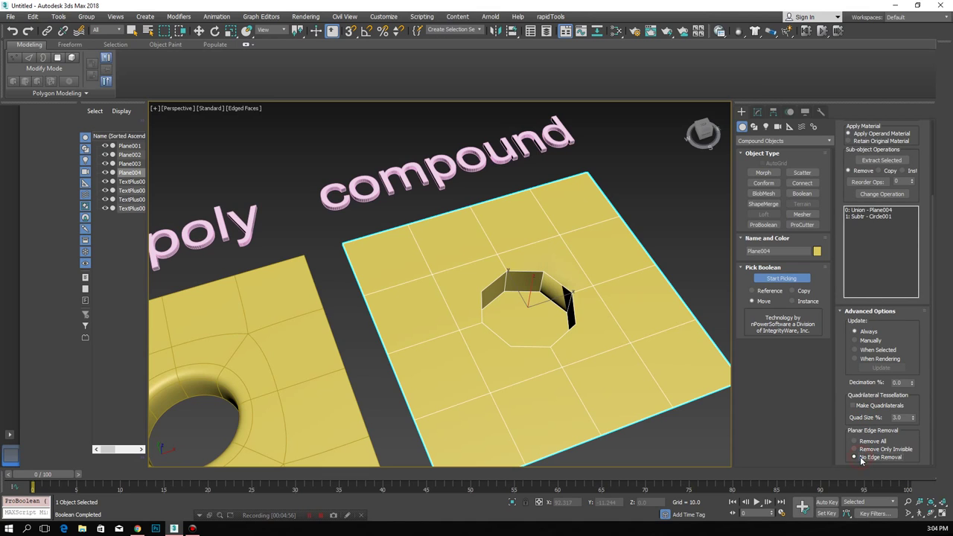
pyautogui.keyDown('alt'); pyautogui.moveTo(615, 330); pyautogui.dragTo(609, 336, button='middle'); pyautogui.keyUp('alt')
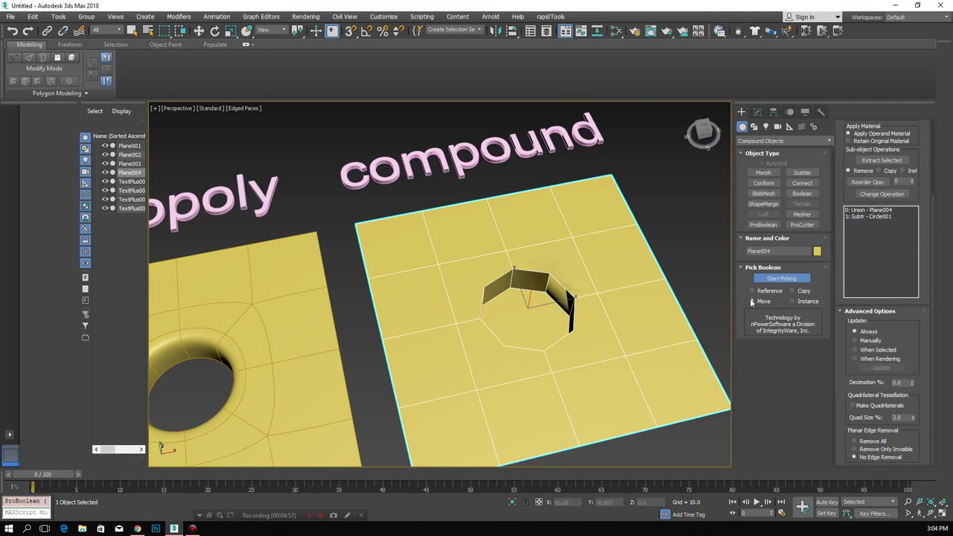
pyautogui.rightClick(696, 287)
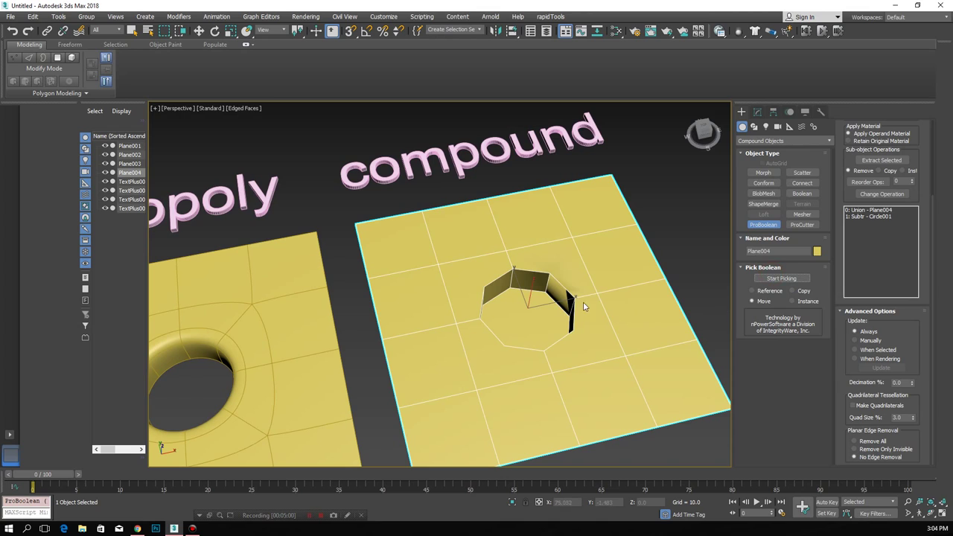
# Collapse Plane004 to Editable Mesh, then Editable Poly, and enter Vertex mode.
pyautogui.press('w')
pyautogui.rightClick(581, 302)
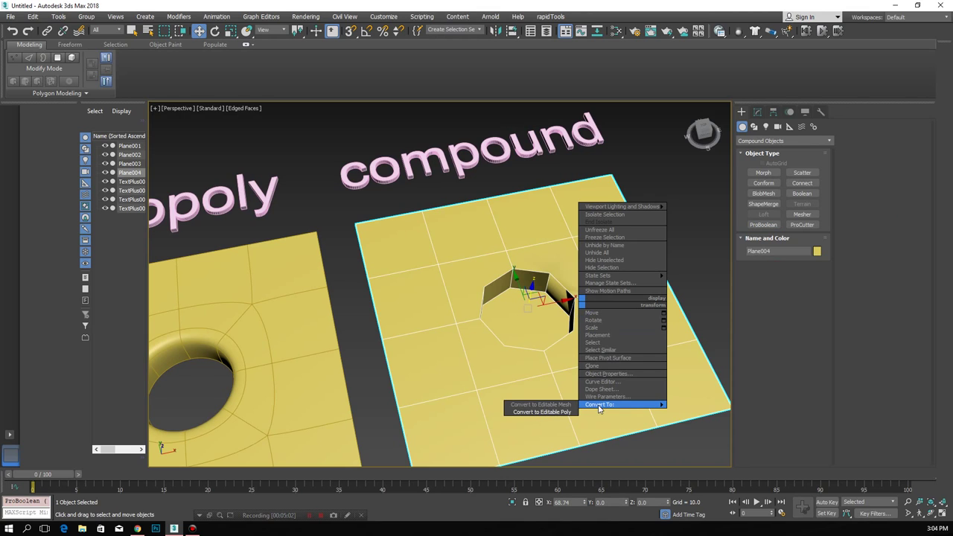
pyautogui.click(563, 404)
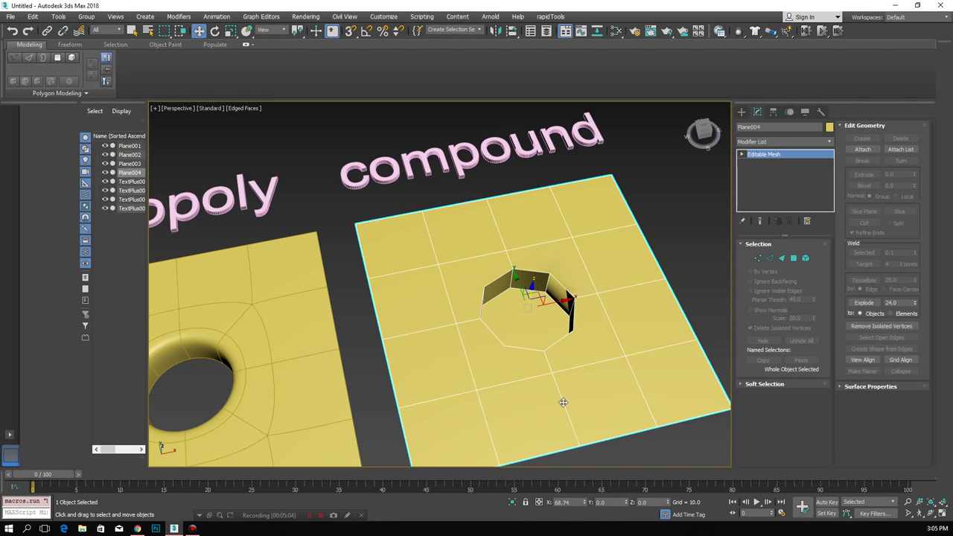
pyautogui.rightClick(603, 309)
pyautogui.moveTo(625, 410)
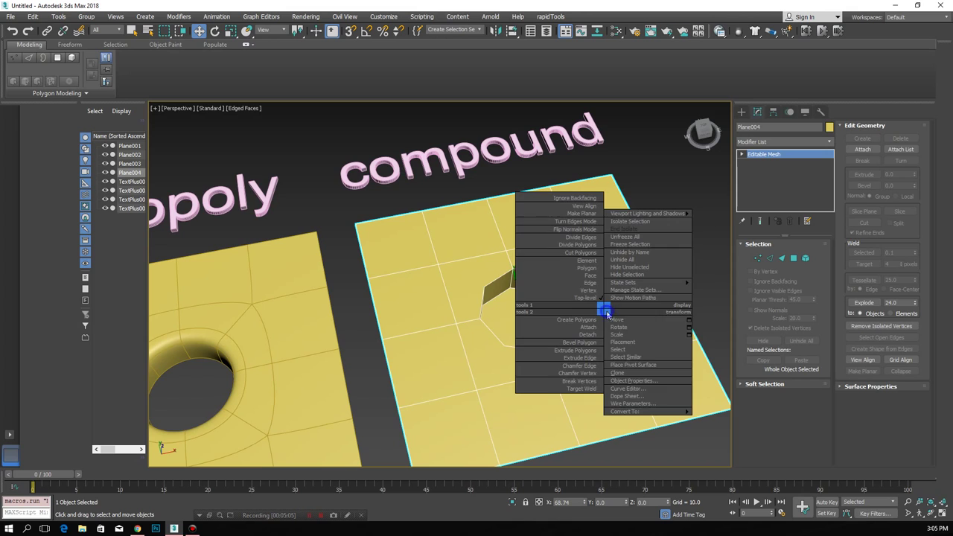
pyautogui.click(566, 419)
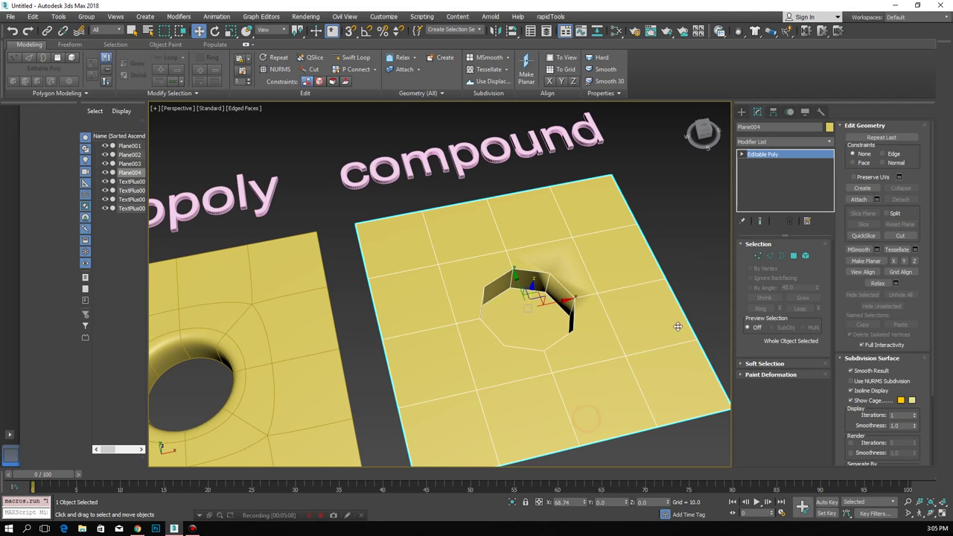
pyautogui.keyDown('alt'); pyautogui.moveTo(549, 351); pyautogui.dragTo(545, 312, button='middle'); pyautogui.keyUp('alt')
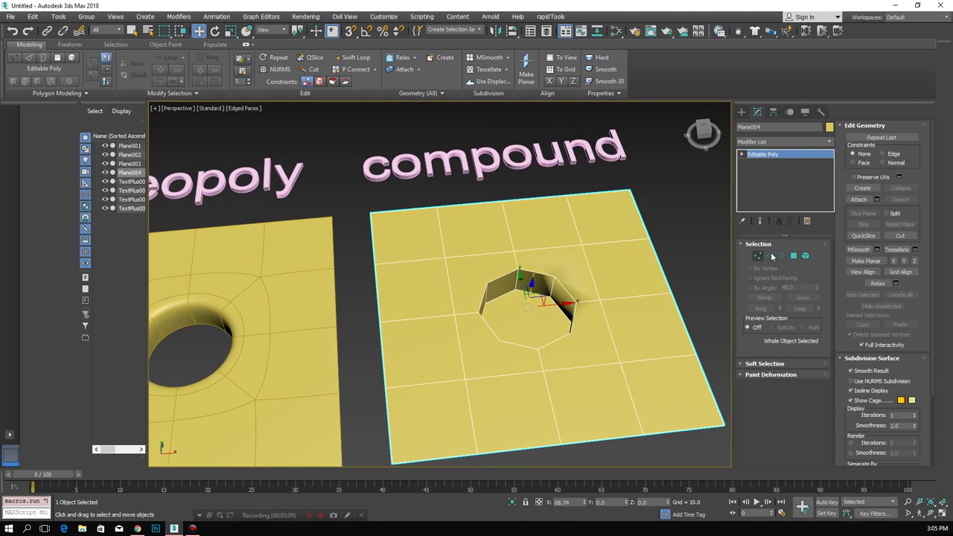
pyautogui.press('1')
pyautogui.scroll(5, 544, 312)
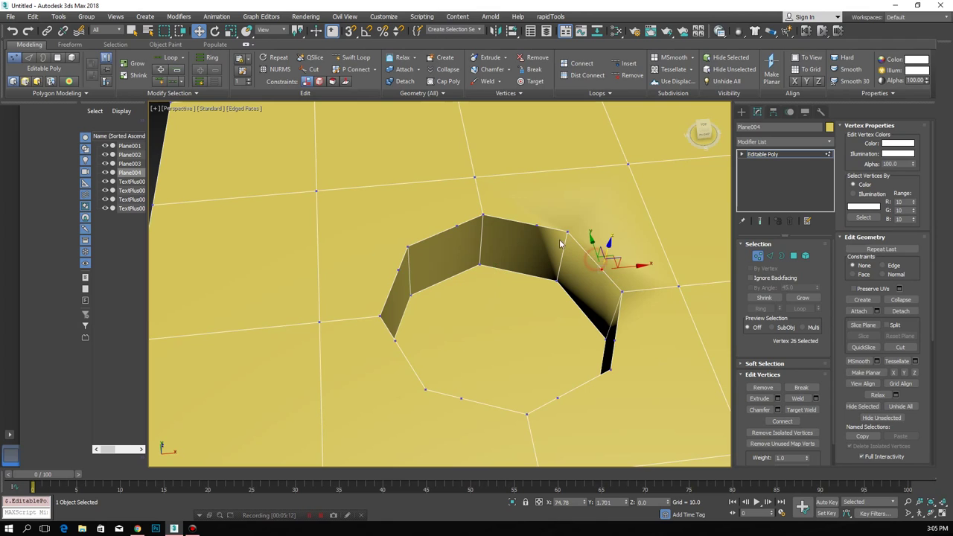
# Select the extra mid-edge vertices around the hole walls, using see-through display.
pyautogui.moveTo(546, 238); pyautogui.dragTo(546, 239)
pyautogui.keyDown('ctrl'); pyautogui.click(451, 219); pyautogui.keyUp('ctrl')
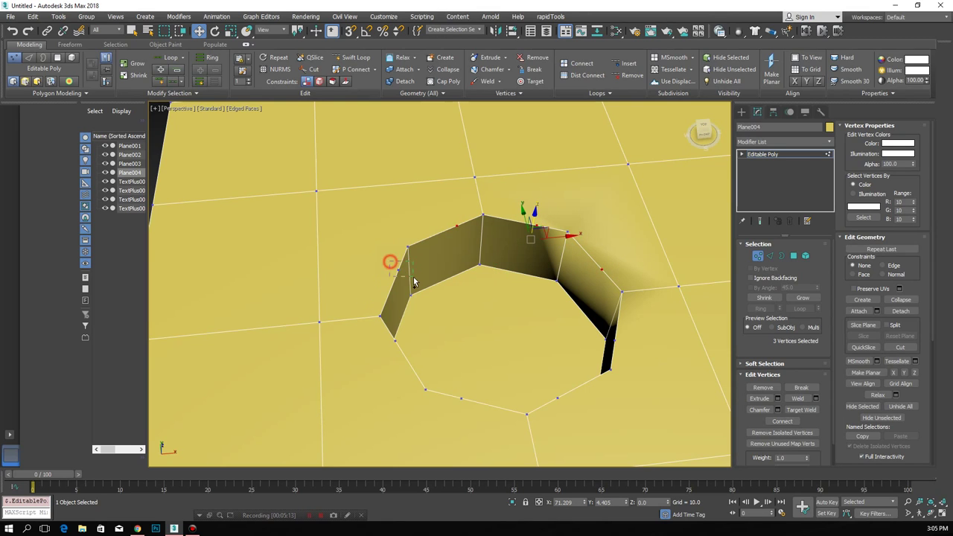
pyautogui.moveTo(389, 263)
pyautogui.keyDown('alt'); pyautogui.mouseDown(button='middle')
pyautogui.moveTo(390, 289)
pyautogui.moveTo(347, 247)
pyautogui.mouseUp(button='middle'); pyautogui.keyUp('alt')
pyautogui.keyDown('ctrl'); pyautogui.click(346, 237); pyautogui.keyUp('ctrl')
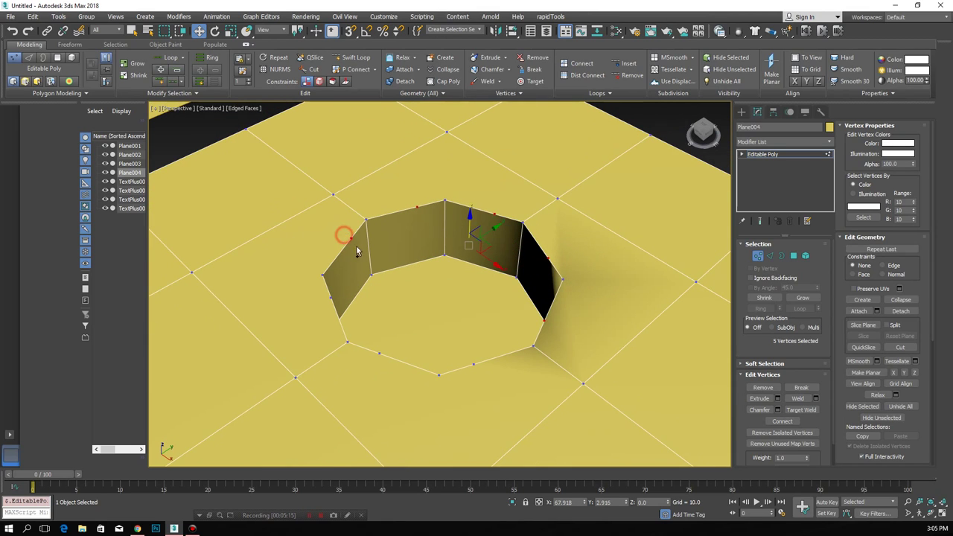
pyautogui.keyDown('ctrl'); pyautogui.click(325, 297); pyautogui.keyUp('ctrl')
pyautogui.hotkey('alt', 'x')
pyautogui.keyDown('ctrl'); pyautogui.click(377, 352); pyautogui.keyUp('ctrl')
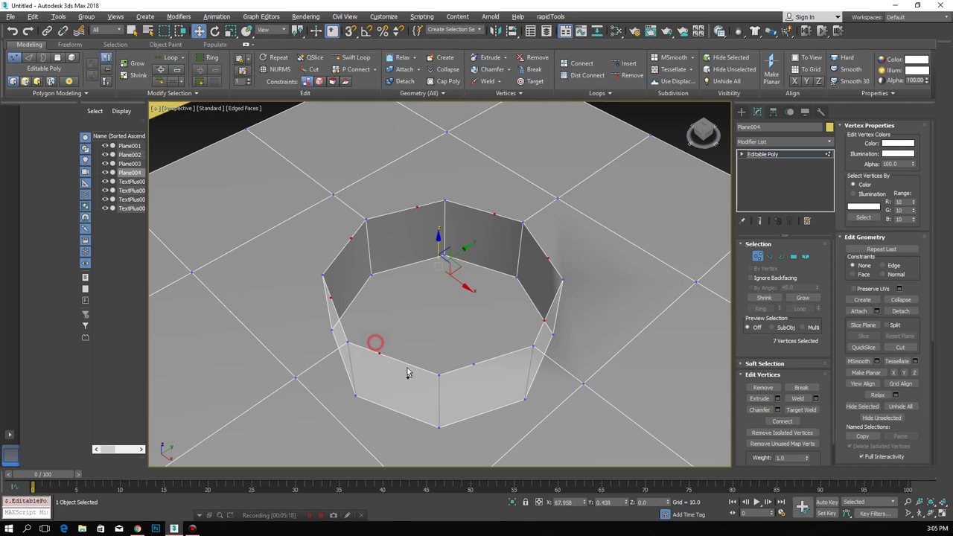
pyautogui.keyDown('ctrl'); pyautogui.click(471, 362); pyautogui.keyUp('ctrl')
pyautogui.moveTo(549, 354)
pyautogui.keyDown('alt'); pyautogui.mouseDown(button='middle')
pyautogui.moveTo(524, 347)
pyautogui.moveTo(517, 298)
pyautogui.moveTo(507, 297)
pyautogui.mouseUp(button='middle'); pyautogui.keyUp('alt')
pyautogui.hotkey('alt', 'x')
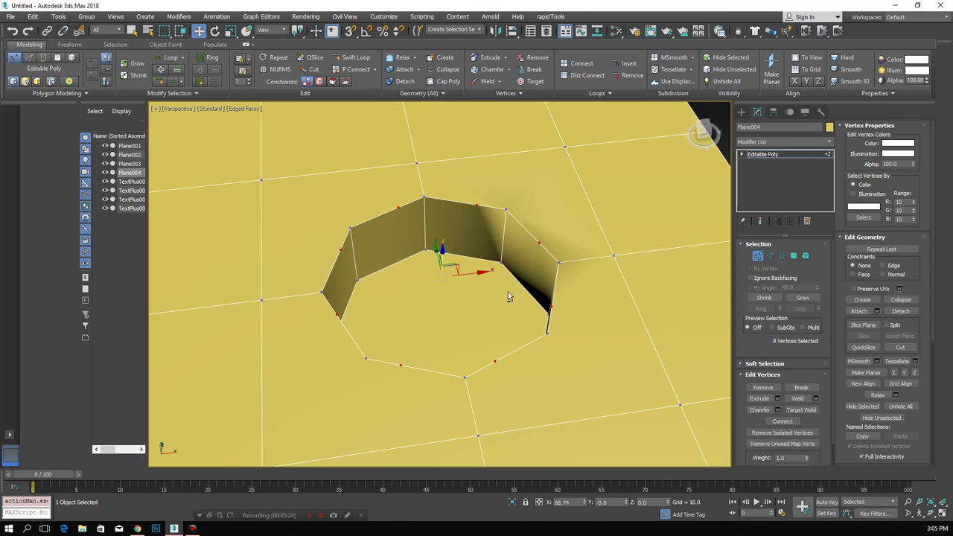
# Remove the selected wall vertices and delete the hole's octagonal bottom face.
pyautogui.click(507, 295)
pyautogui.moveTo(564, 257); pyautogui.dragTo(540, 248, button='middle')
pyautogui.hotkey('ctrl', 'z')
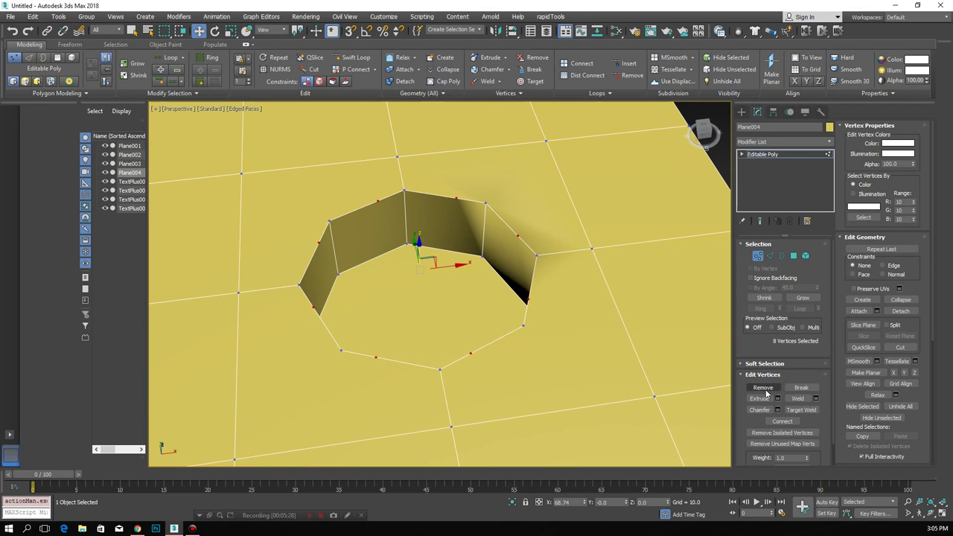
pyautogui.hotkey('ctrl', 'y')
pyautogui.moveTo(430, 220); pyautogui.dragTo(434, 243, button='middle')
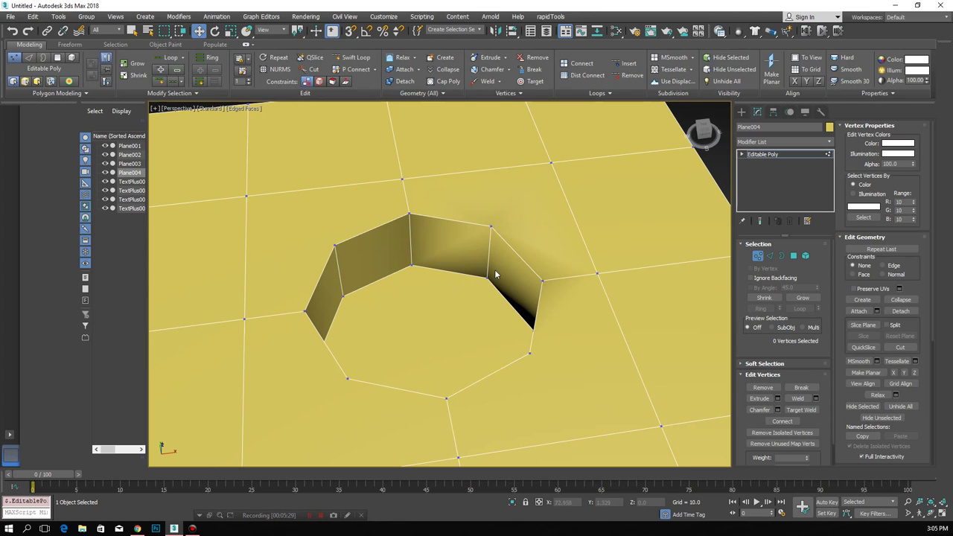
pyautogui.click(794, 256)
pyautogui.click(430, 310)
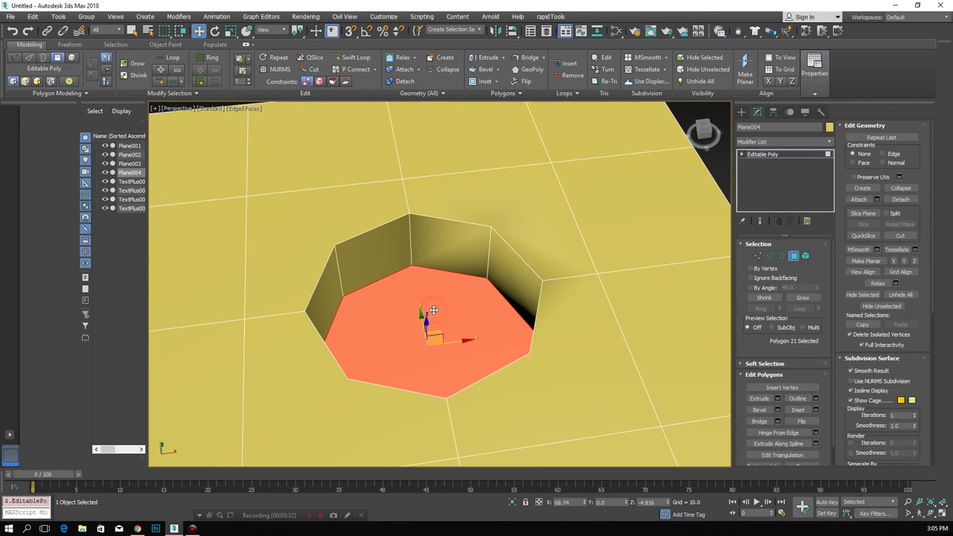
pyautogui.press('Delete')
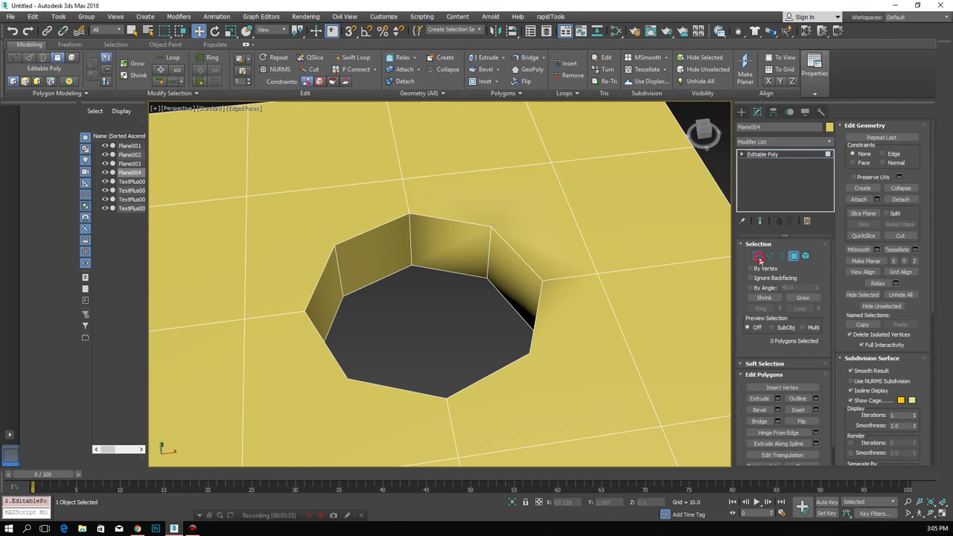
pyautogui.click(759, 258)
pyautogui.click(436, 281)
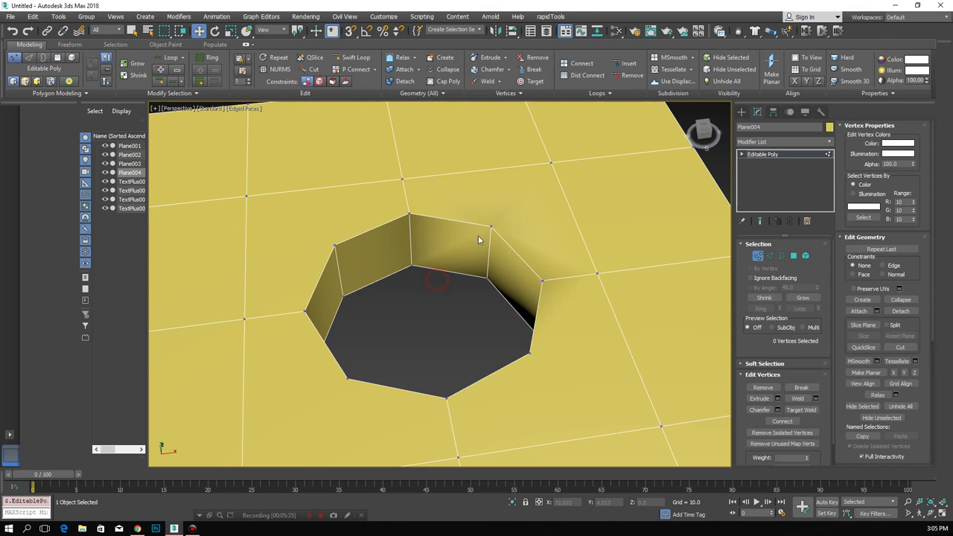
# Connect the upper-right corner of Plane004's hole to its neighbouring grid vertex with a new edge.
pyautogui.click(408, 265)
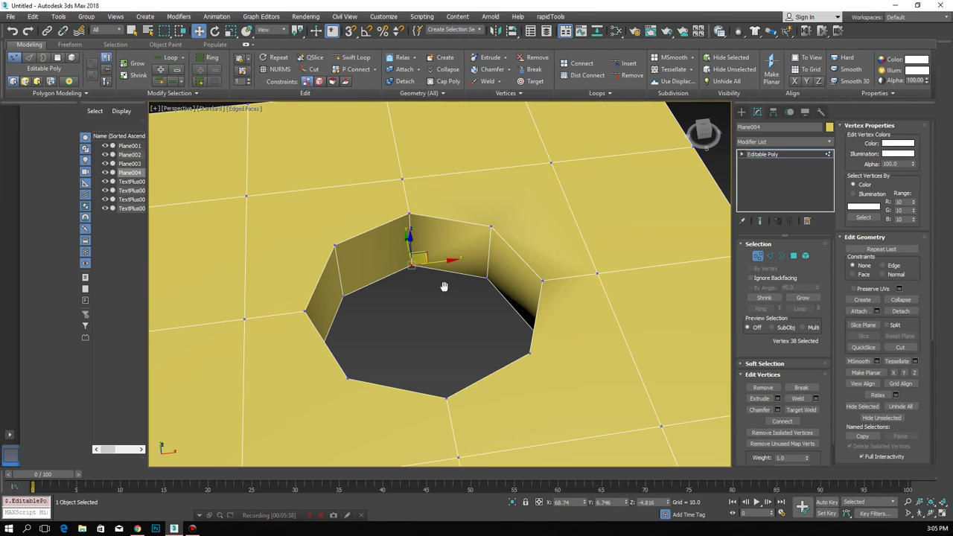
pyautogui.moveTo(422, 281); pyautogui.dragTo(399, 277, button='middle')
pyautogui.click(465, 276)
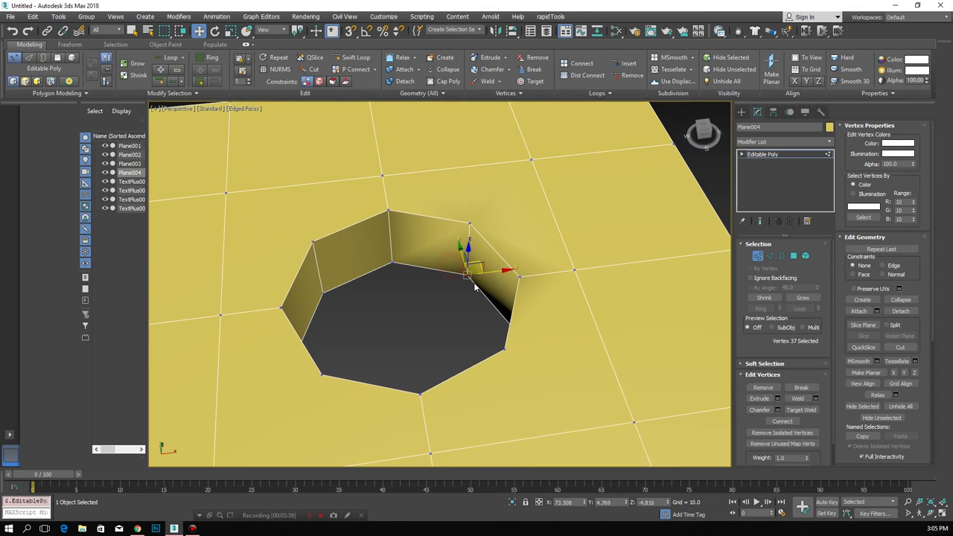
pyautogui.click(470, 222)
pyautogui.click(373, 220)
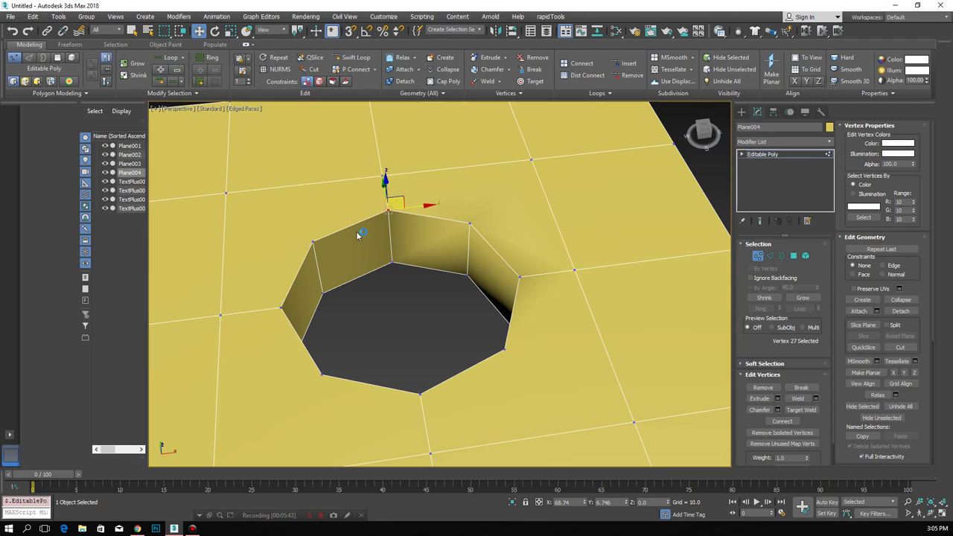
pyautogui.click(314, 248)
pyautogui.scroll(-3, 365, 245)
pyautogui.click(433, 233)
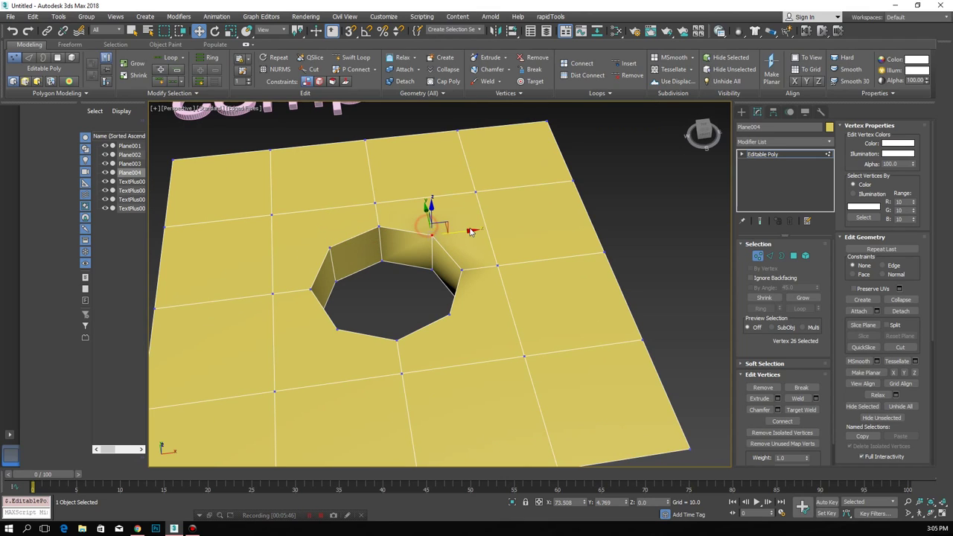
pyautogui.keyDown('ctrl'); pyautogui.click(475, 192); pyautogui.keyUp('ctrl')
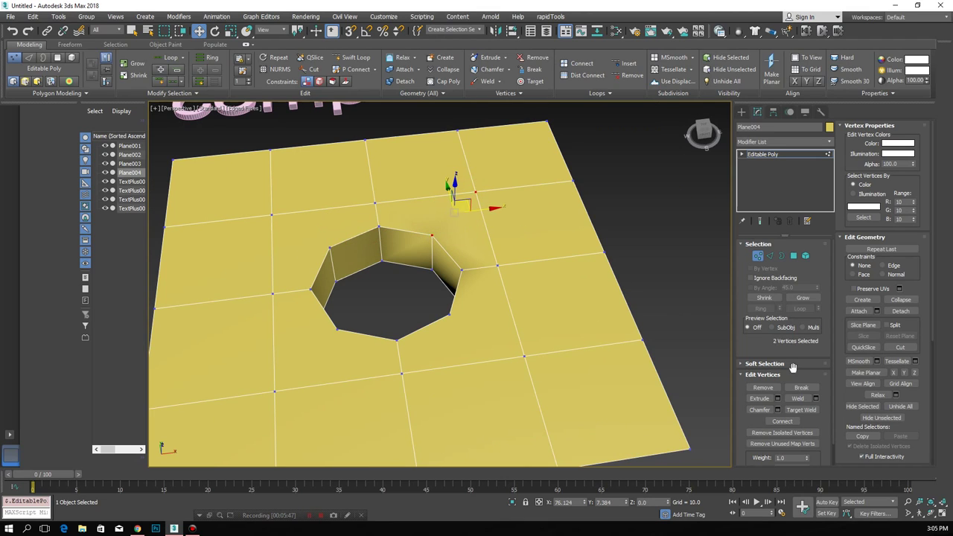
pyautogui.click(780, 423)
# Add edges joining the right and lower-left hole corners to their adjacent grid vertices.
pyautogui.click(447, 314)
pyautogui.keyDown('ctrl'); pyautogui.click(524, 356); pyautogui.keyUp('ctrl')
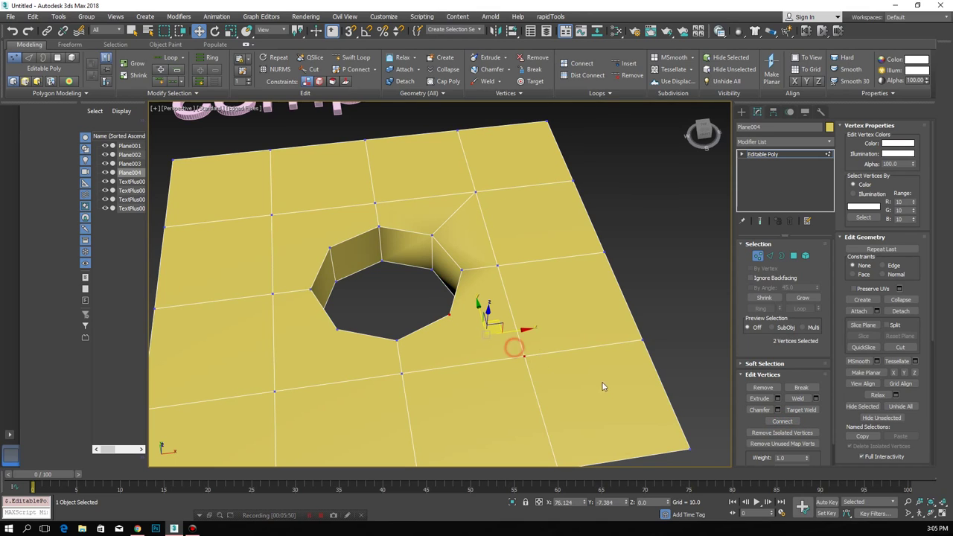
pyautogui.click(781, 421)
pyautogui.click(331, 328)
pyautogui.keyDown('ctrl'); pyautogui.click(273, 390); pyautogui.keyUp('ctrl')
pyautogui.hotkey('ctrl', 'shift', 'e')
pyautogui.hotkey('alt', 'x')
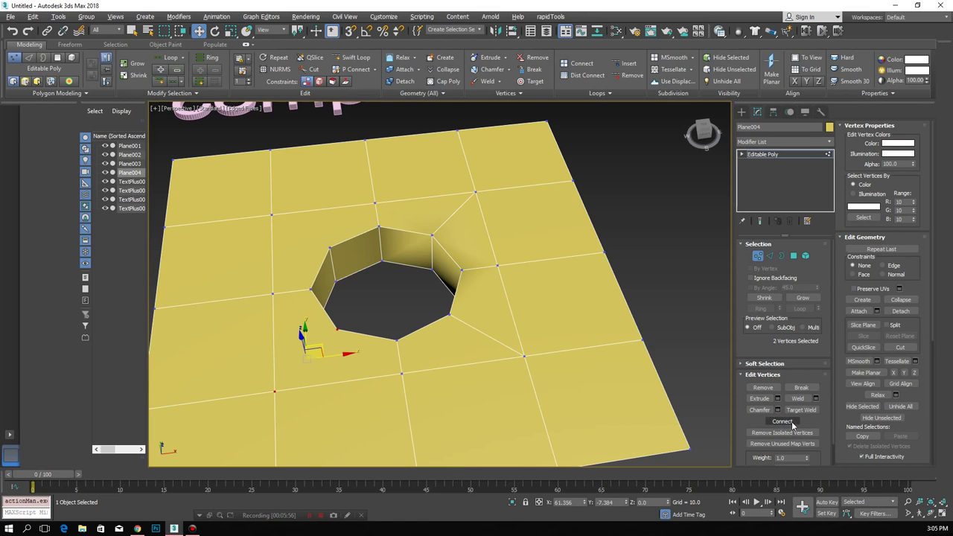
pyautogui.click(781, 421)
# Join the upper-left hole corner to the grid vertex above it with an edge.
pyautogui.click(322, 243)
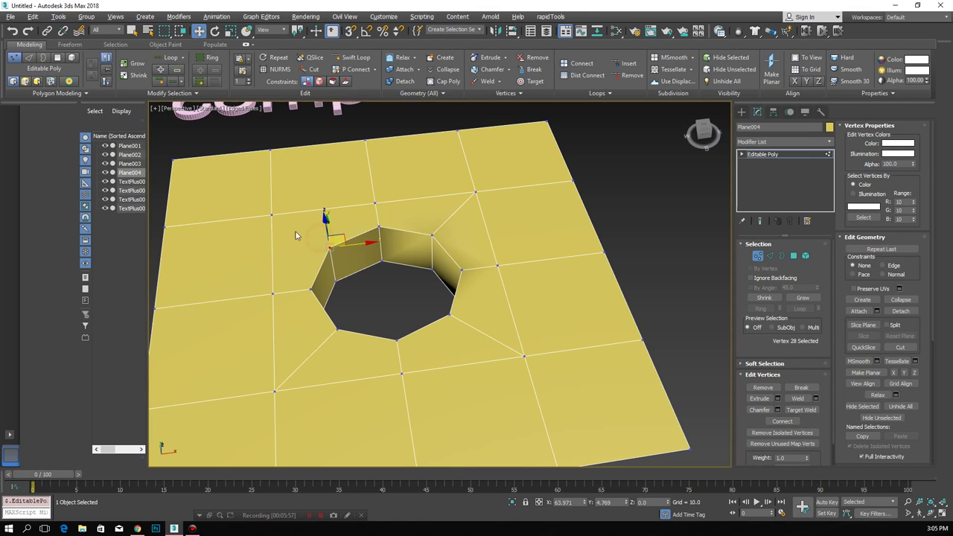
pyautogui.keyDown('ctrl'); pyautogui.click(261, 211); pyautogui.keyUp('ctrl')
pyautogui.click(782, 422)
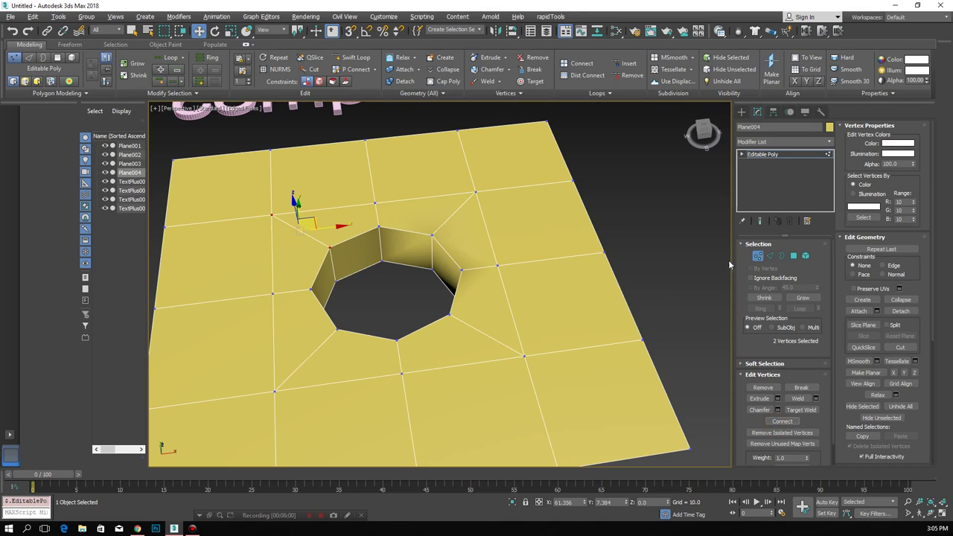
pyautogui.moveTo(440, 284); pyautogui.dragTo(414, 284, button='middle')
# Weld all of Plane004's vertices to merge any overlapping ones.
pyautogui.hotkey('ctrl', 'a')
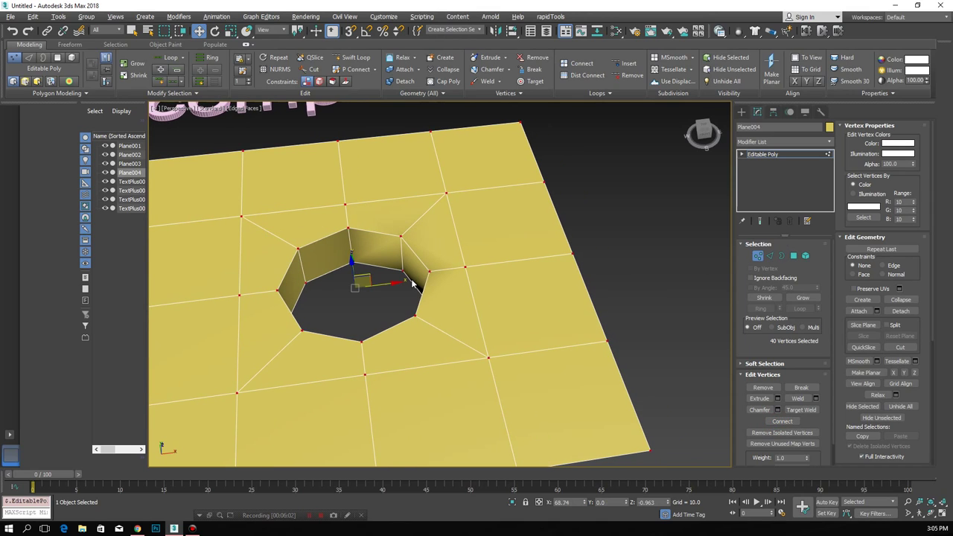
pyautogui.click(814, 399)
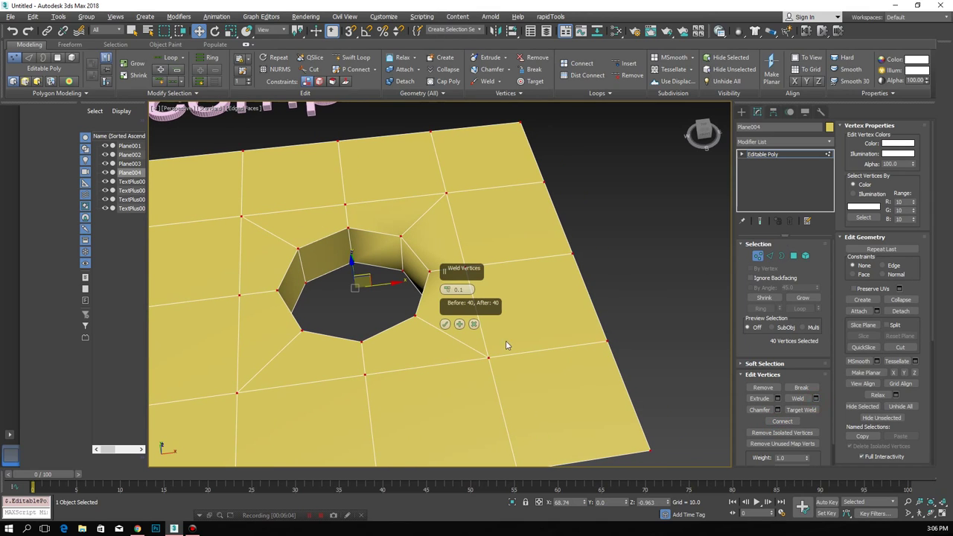
pyautogui.click(452, 324)
pyautogui.click(439, 303)
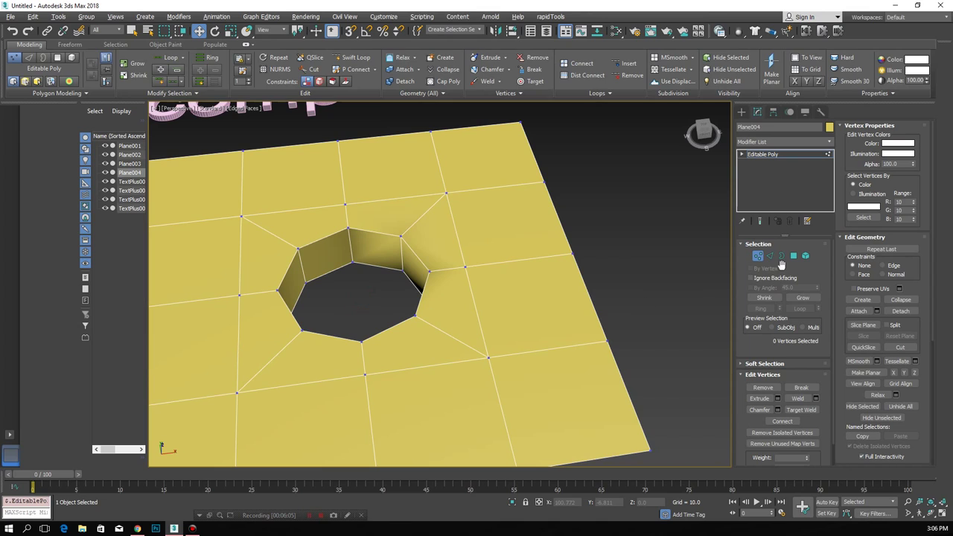
# Ring-select the eight radial edges around the hole and connect them into a new edge loop.
pyautogui.click(768, 255)
pyautogui.click(444, 268)
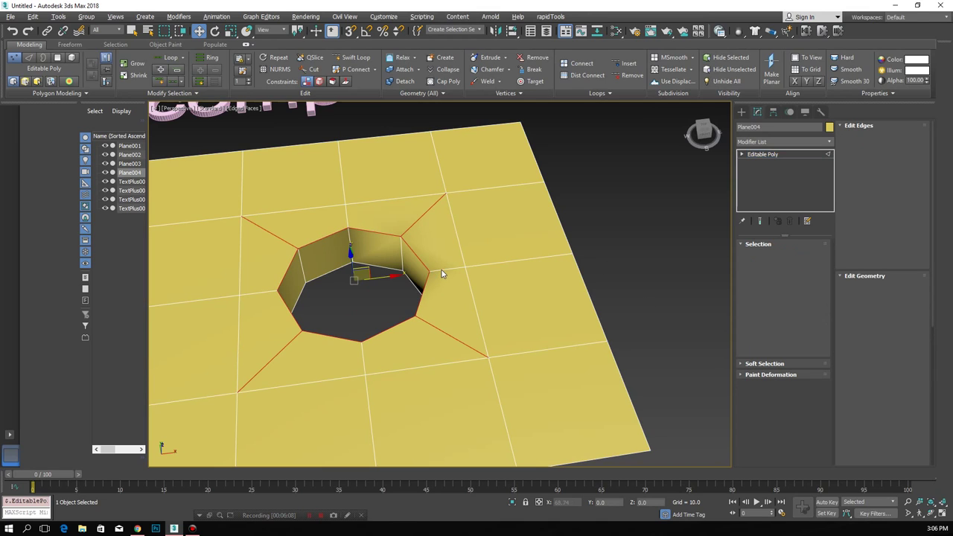
pyautogui.click(760, 309)
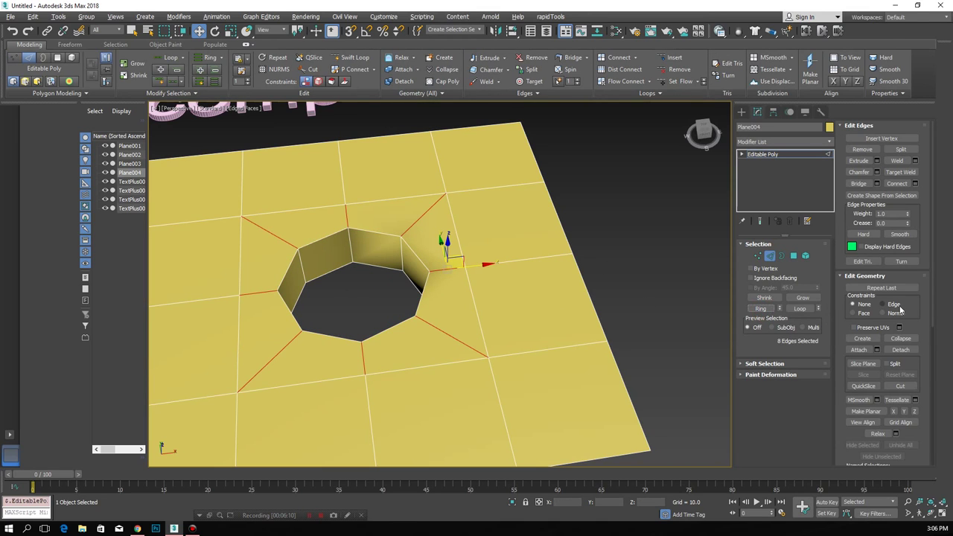
pyautogui.click(915, 185)
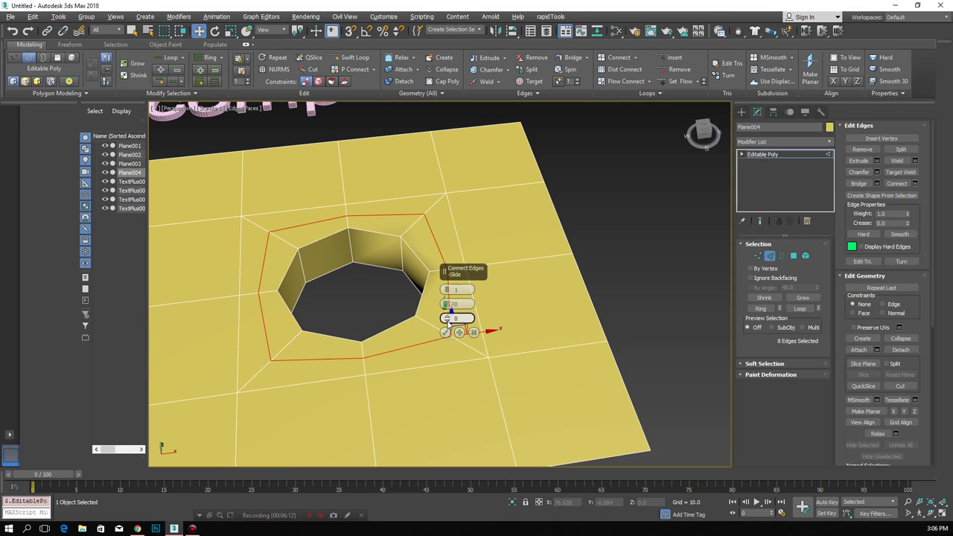
pyautogui.click(444, 331)
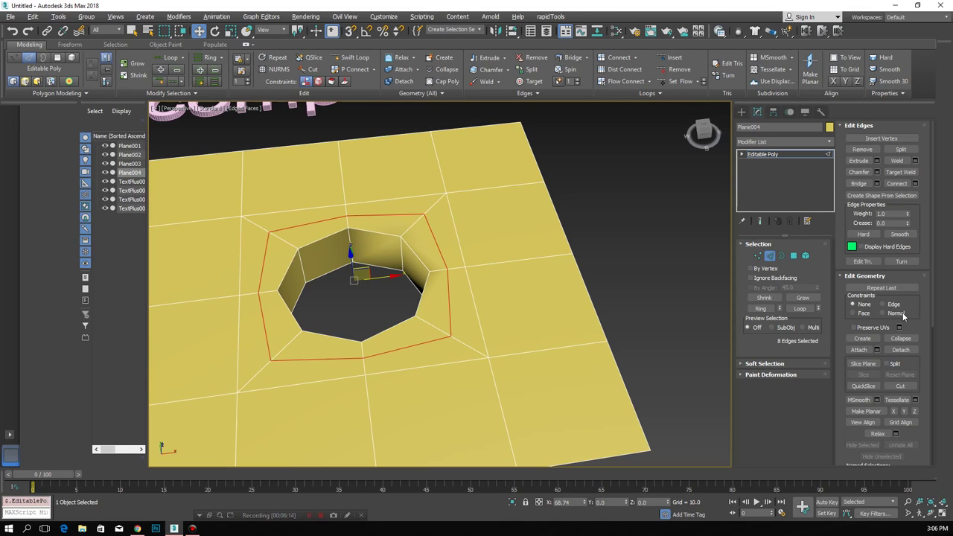
# With Edge constraints on, scale the new loop inward until it sits just outside the hole rim.
pyautogui.click(893, 304)
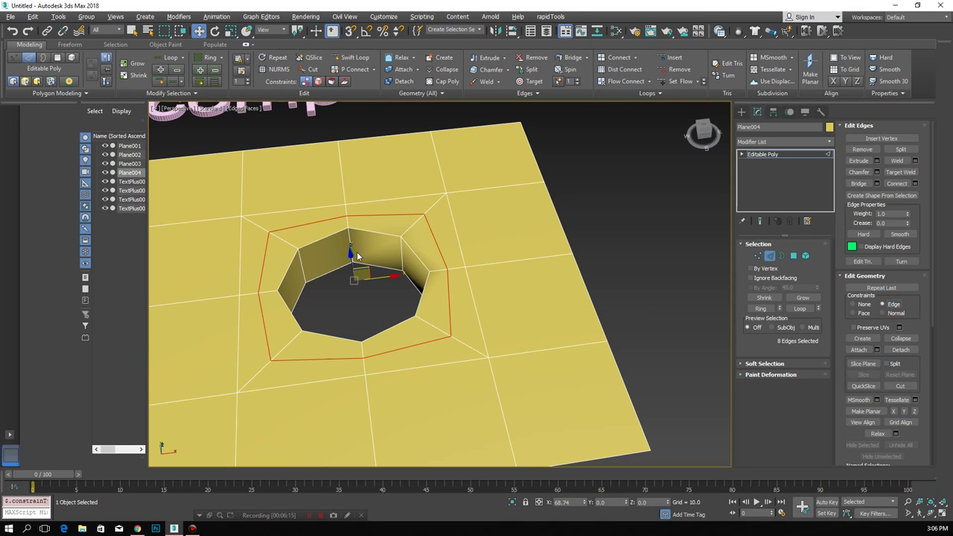
pyautogui.click(232, 32)
pyautogui.moveTo(346, 278)
pyautogui.mouseDown()
pyautogui.moveTo(344, 311)
pyautogui.moveTo(349, 276)
pyautogui.mouseUp()
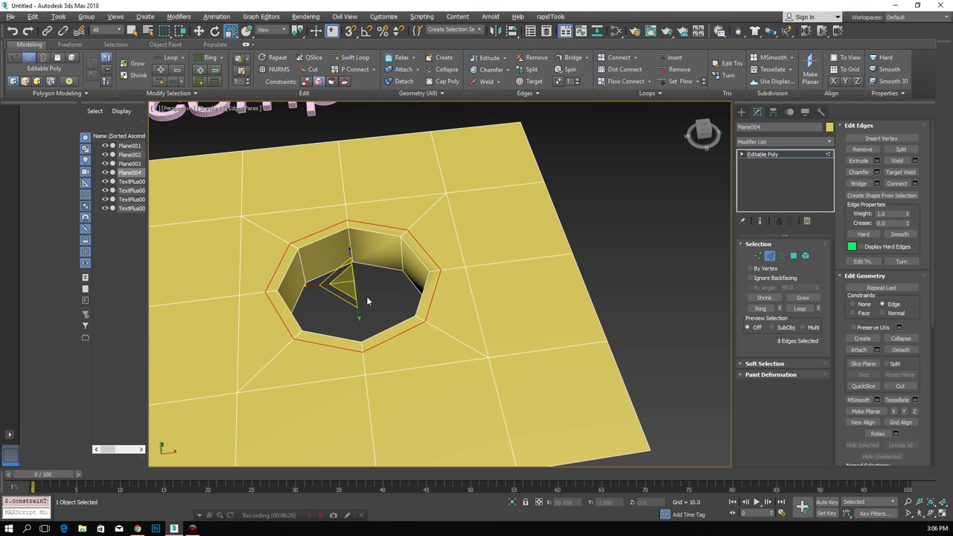
pyautogui.click(385, 297)
# Add a TurboSmooth modifier to Plane004 with 2 iterations and Isoline Display enabled.
pyautogui.click(773, 259)
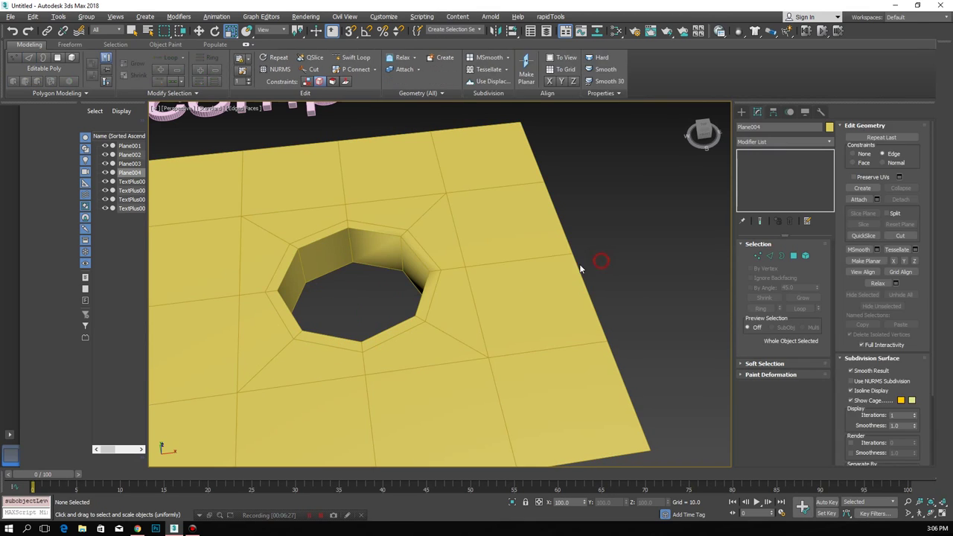
pyautogui.click(768, 144)
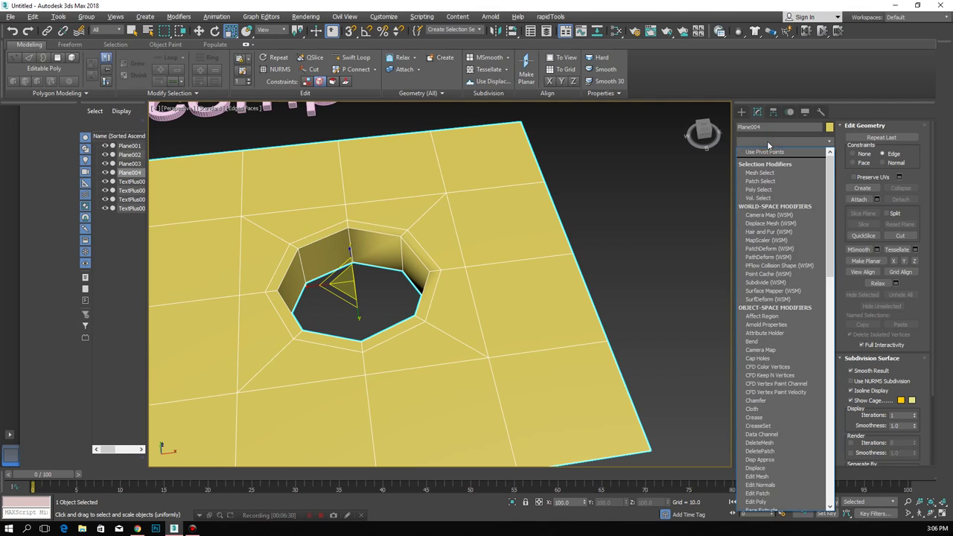
pyautogui.press('t')
pyautogui.click(781, 348)
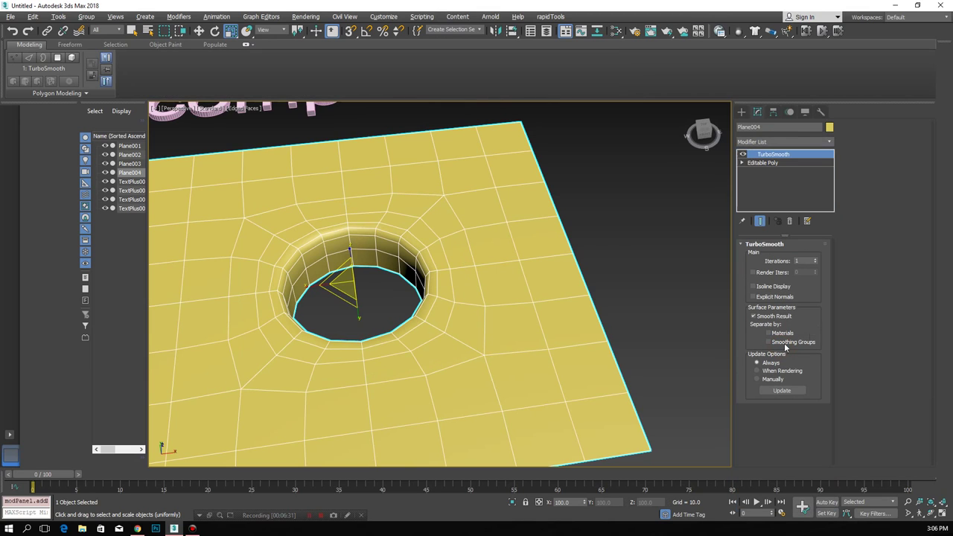
pyautogui.click(814, 259)
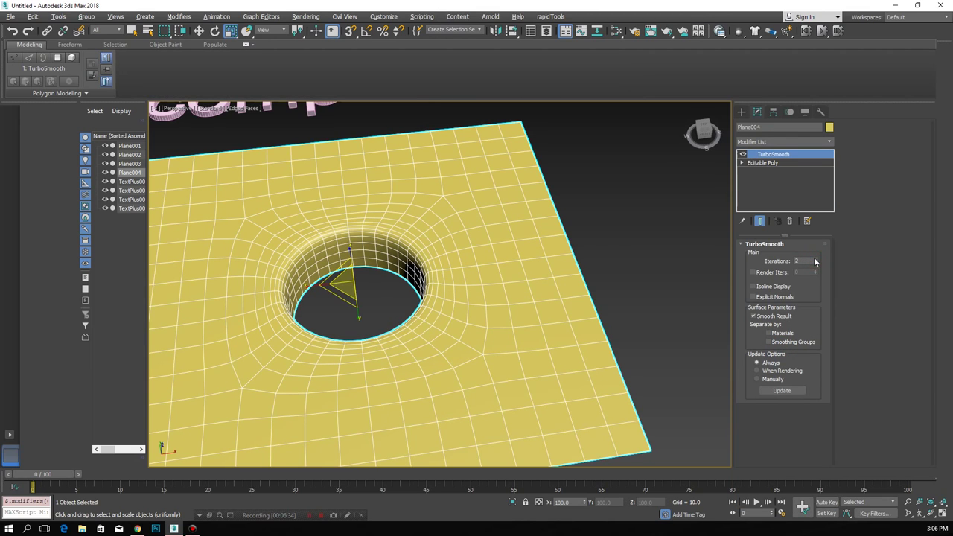
pyautogui.click(774, 286)
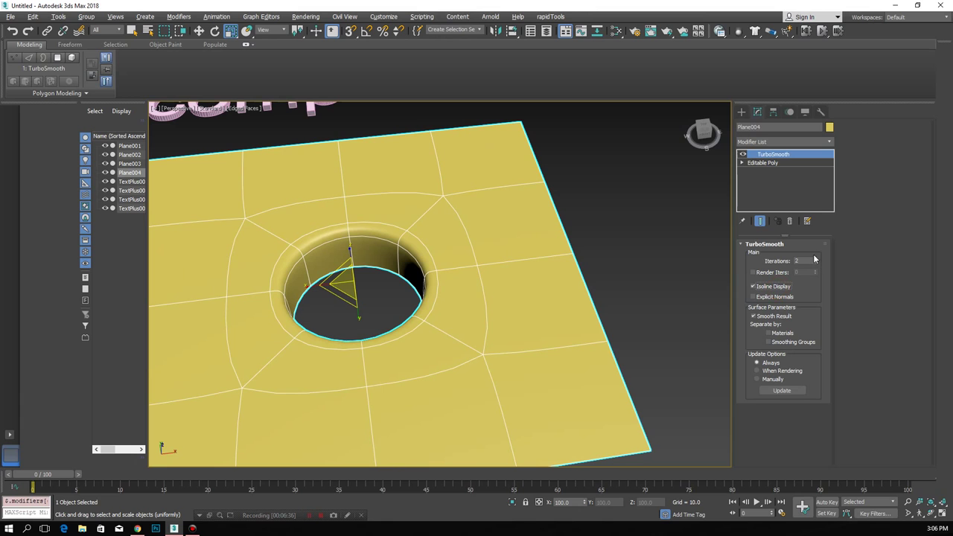
# Deselect the plane, hide edged faces, and orbit to look down on the four plates.
pyautogui.click(618, 275)
pyautogui.moveTo(619, 275)
pyautogui.keyDown('alt'); pyautogui.mouseDown(button='middle')
pyautogui.moveTo(400, 298)
pyautogui.moveTo(417, 305)
pyautogui.moveTo(557, 288)
pyautogui.mouseUp(button='middle'); pyautogui.keyUp('alt')
pyautogui.press('F4')
pyautogui.scroll(-5, 416, 305)
pyautogui.moveTo(412, 352)
pyautogui.keyDown('alt'); pyautogui.mouseDown(button='middle')
pyautogui.moveTo(579, 299)
pyautogui.moveTo(469, 361)
pyautogui.moveTo(460, 356)
pyautogui.mouseUp(button='middle'); pyautogui.keyUp('alt')
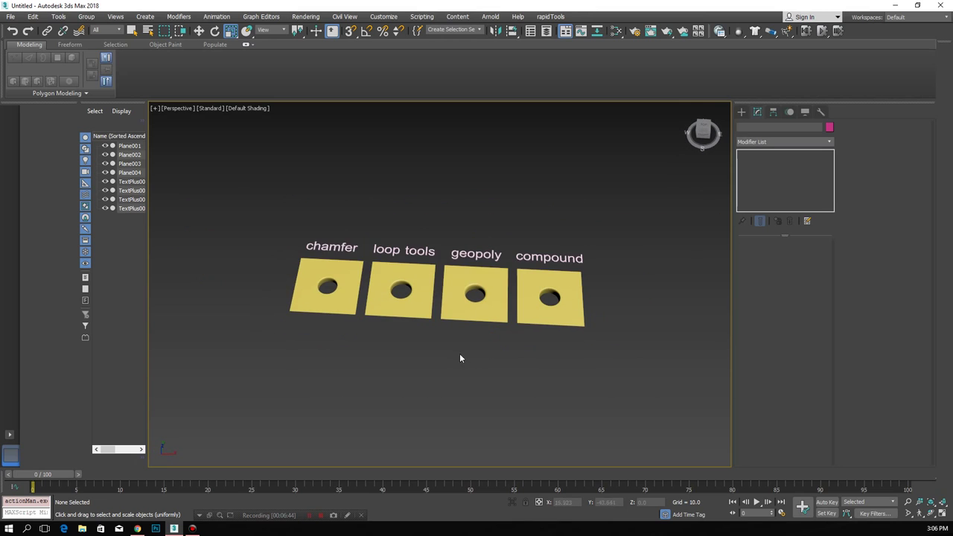
# Frame the four labelled plates in the Perspective view and turn on Edged Faces with F4.
pyautogui.scroll(3, 476, 353)
pyautogui.scroll(3, 495, 342)
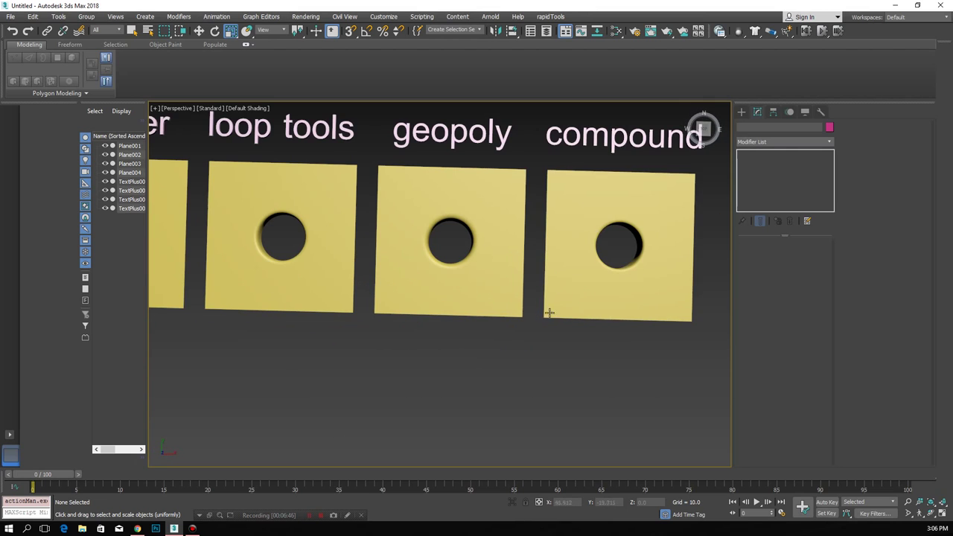
pyautogui.click(551, 313)
pyautogui.click(523, 293)
pyautogui.scroll(-3, 461, 355)
pyautogui.keyDown('alt'); pyautogui.moveTo(461, 355); pyautogui.dragTo(463, 314, button='middle'); pyautogui.keyUp('alt')
pyautogui.scroll(2, 363, 331)
pyautogui.scroll(-3, 413, 331)
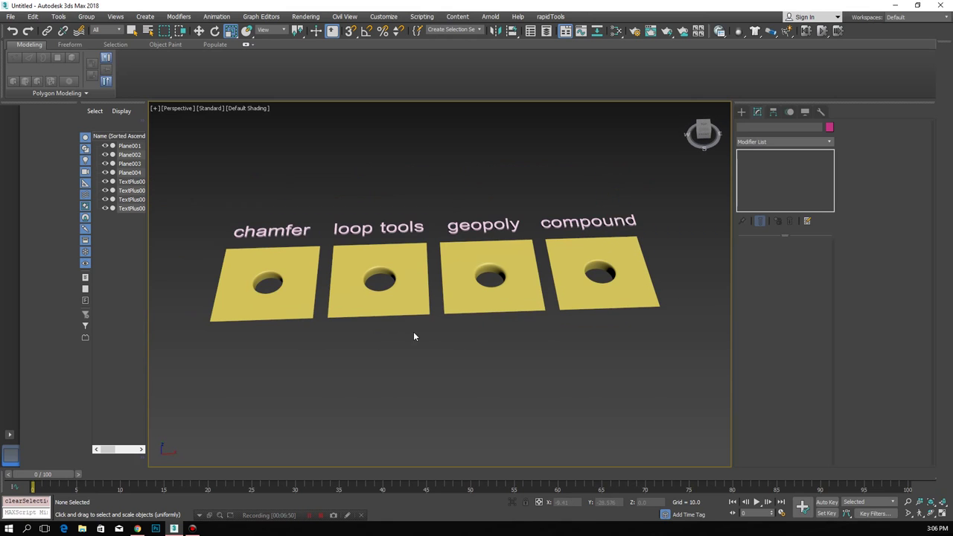
pyautogui.keyDown('alt'); pyautogui.moveTo(413, 332); pyautogui.dragTo(426, 342, button='middle'); pyautogui.keyUp('alt')
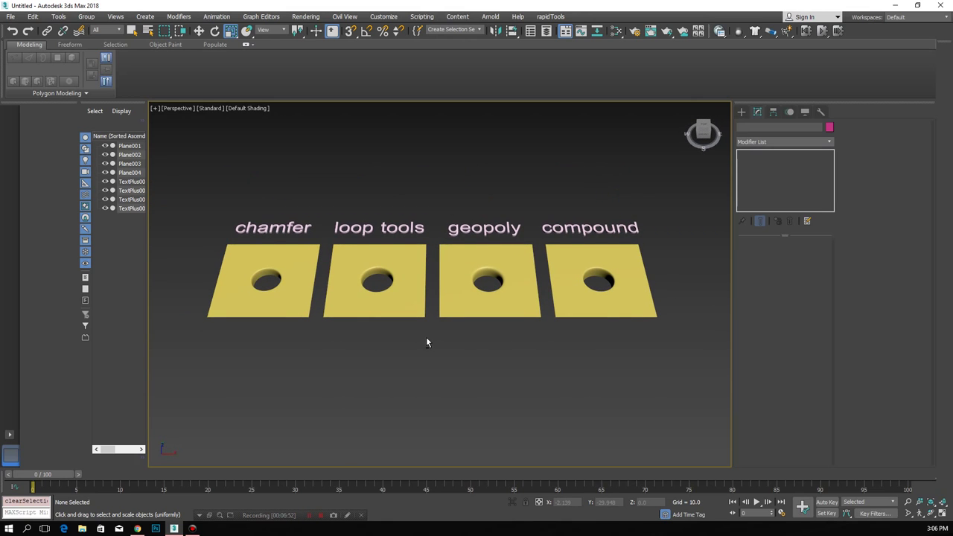
pyautogui.press('F4')
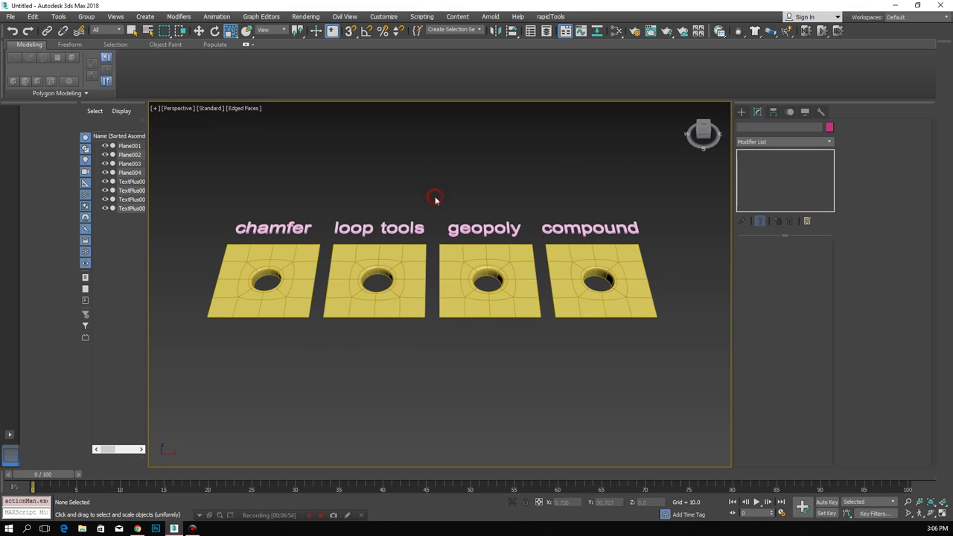